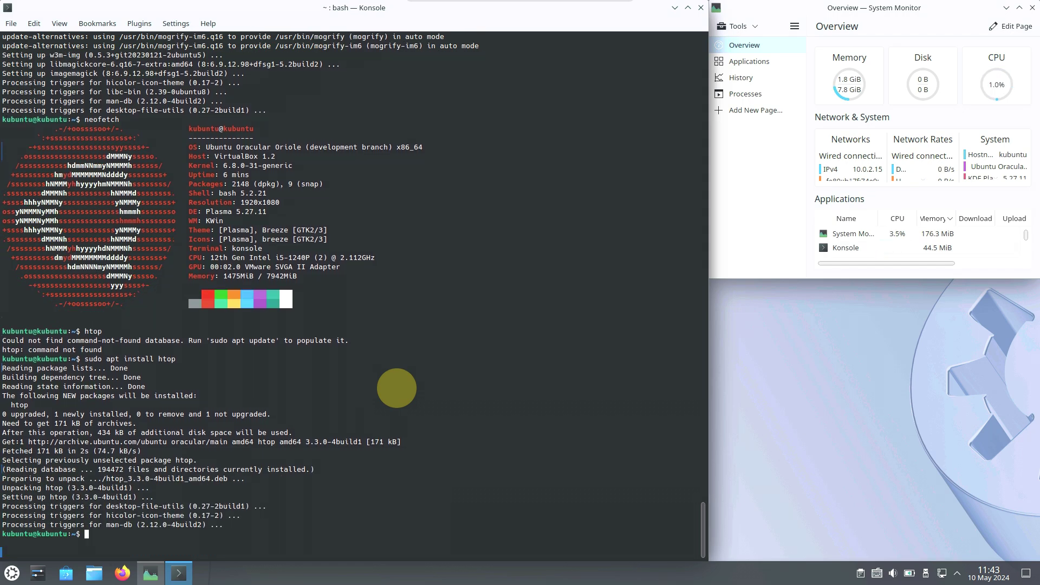
Run htop in the terminal and look through the list of running processes.
key(Return)
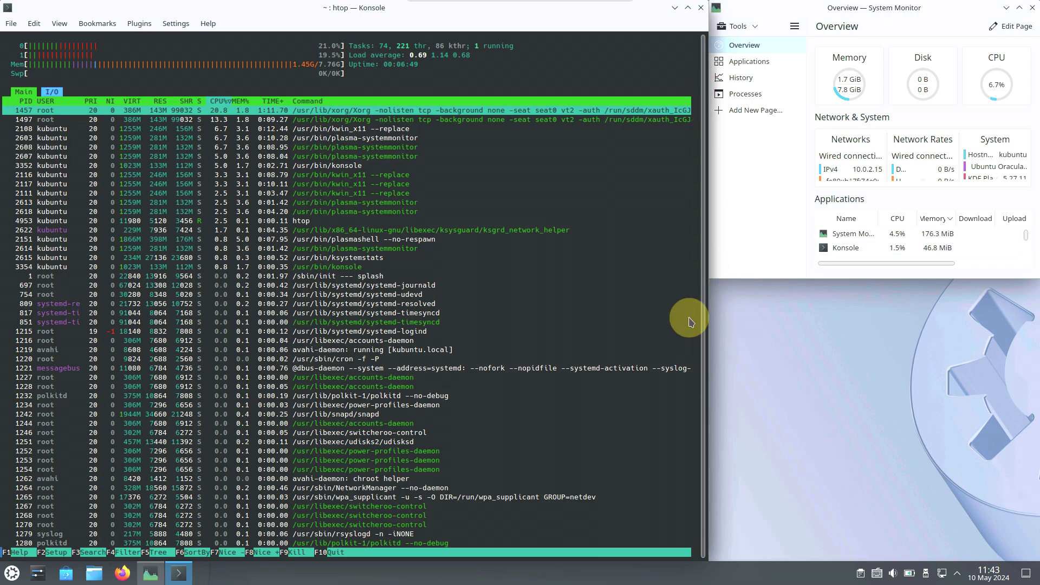
scroll(609, 386, down, 3)
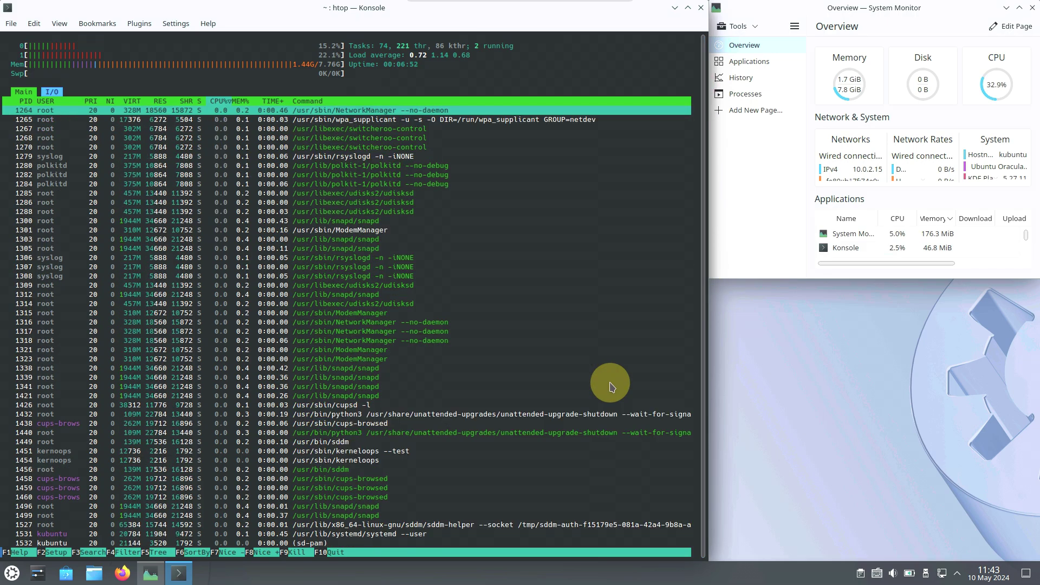
scroll(610, 386, down, 2)
scroll(610, 386, down, 8)
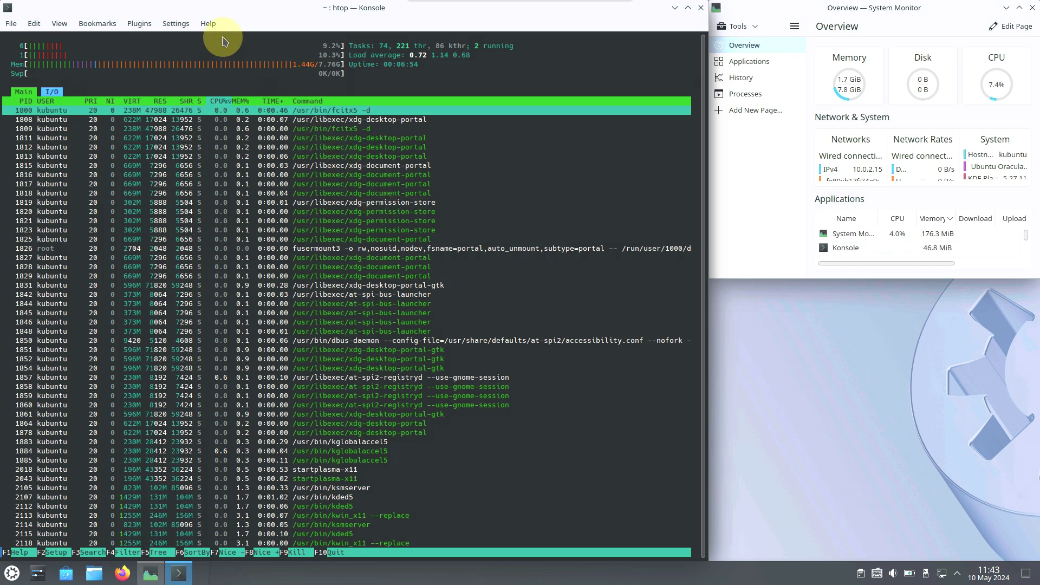
View the About Konsole and About KDE information, closing each dialog after reading it.
click(208, 23)
click(248, 127)
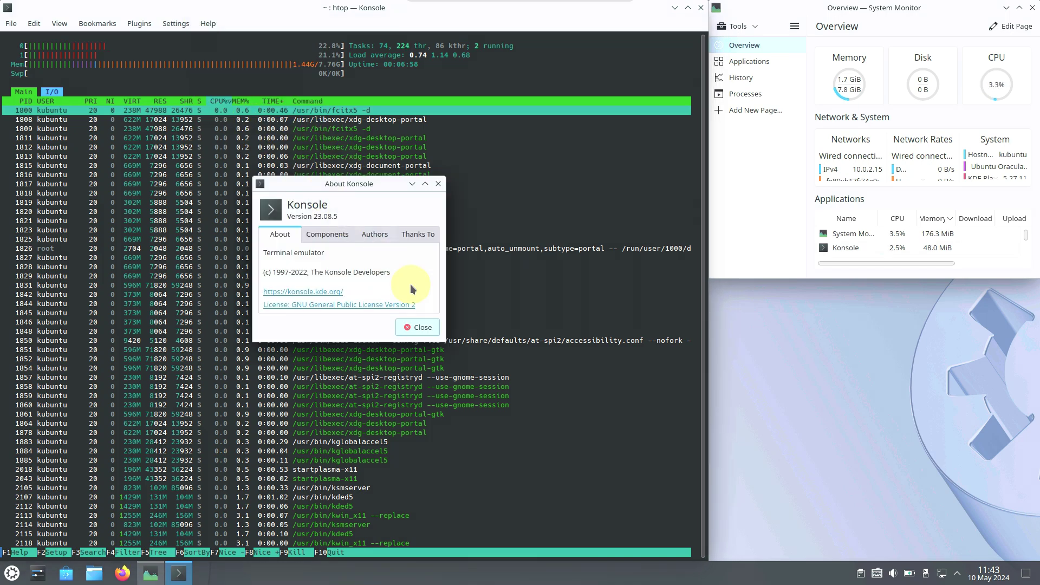
click(416, 327)
click(208, 23)
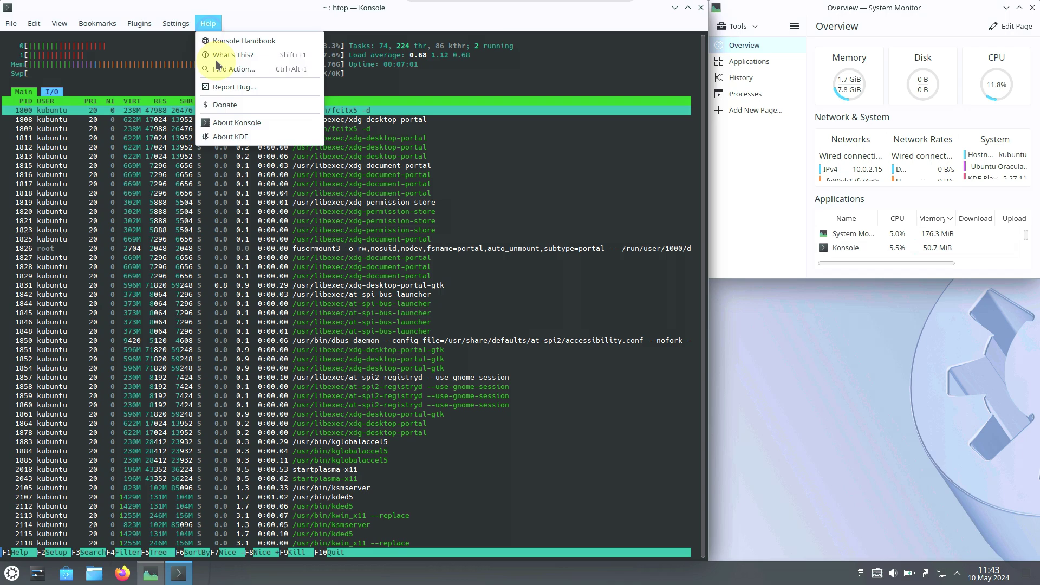
click(231, 136)
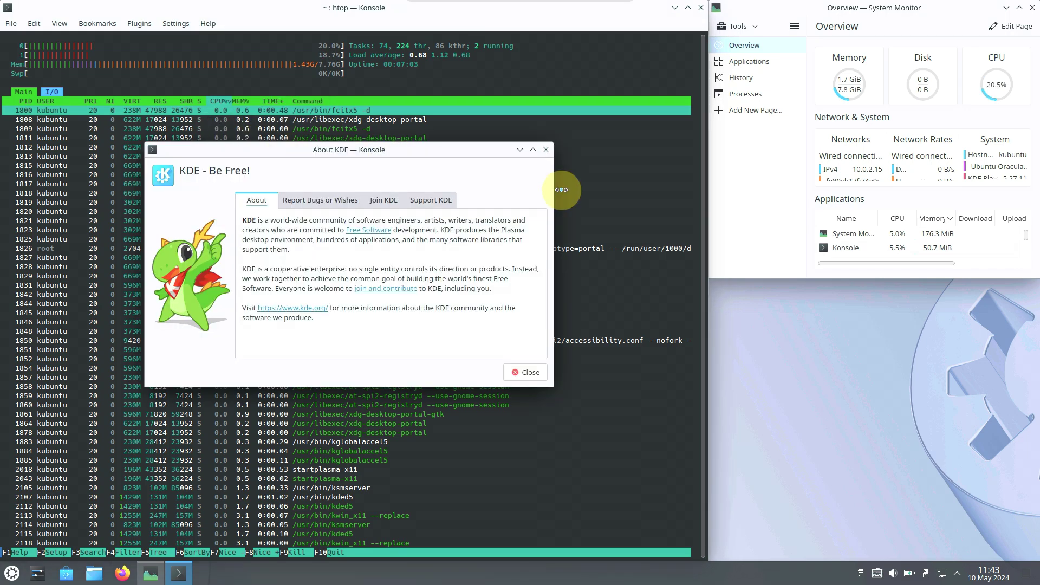
click(546, 149)
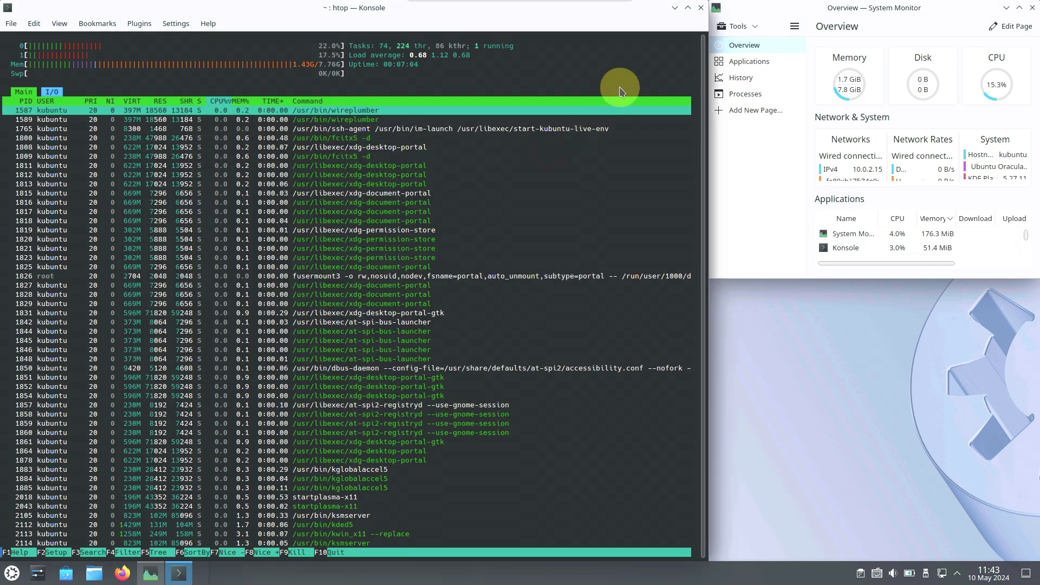
Close the terminal window with htop still running and launch the Install Kubuntu 24.10 installer from the desktop.
click(700, 9)
click(355, 352)
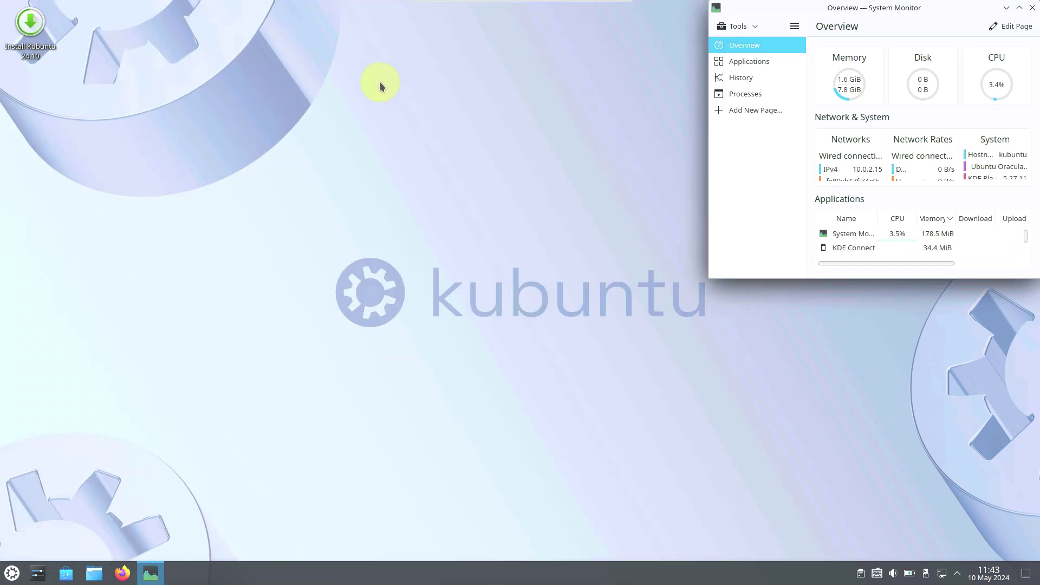
right_click(40, 32)
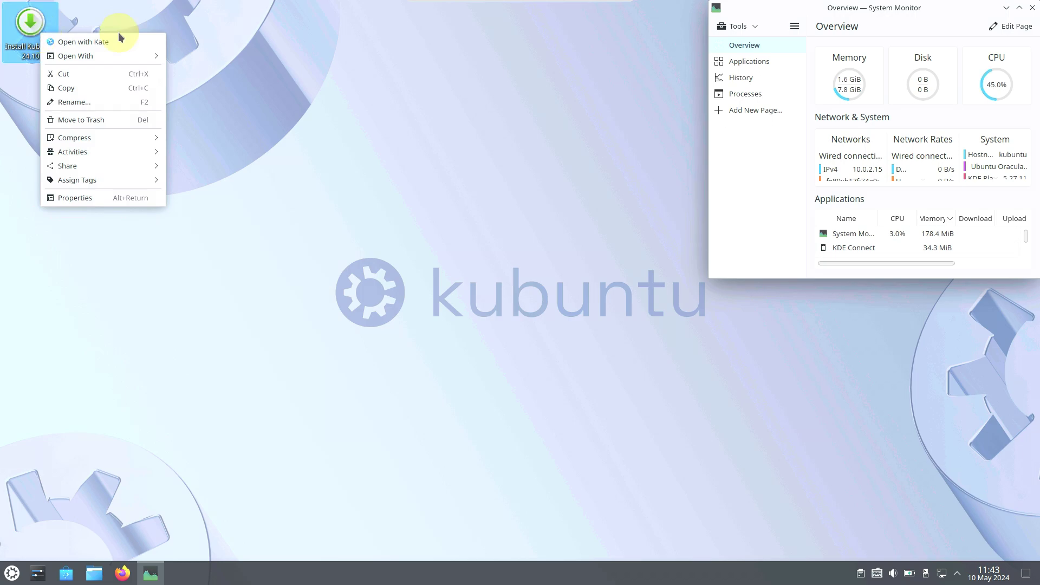
click(295, 85)
click(54, 34)
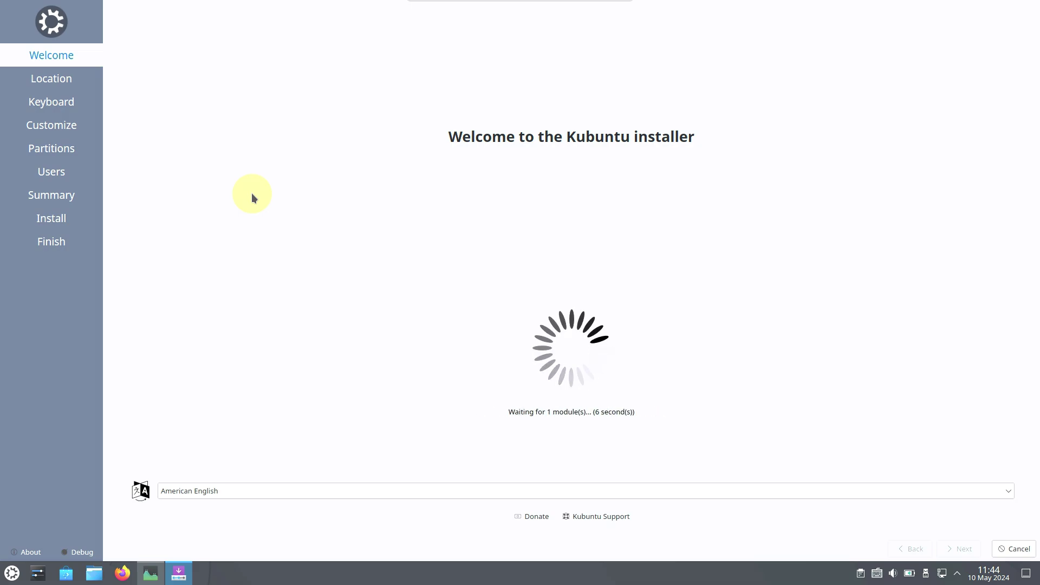
Compare the installer's about information with the About this System details in System Settings, closing both again.
click(36, 551)
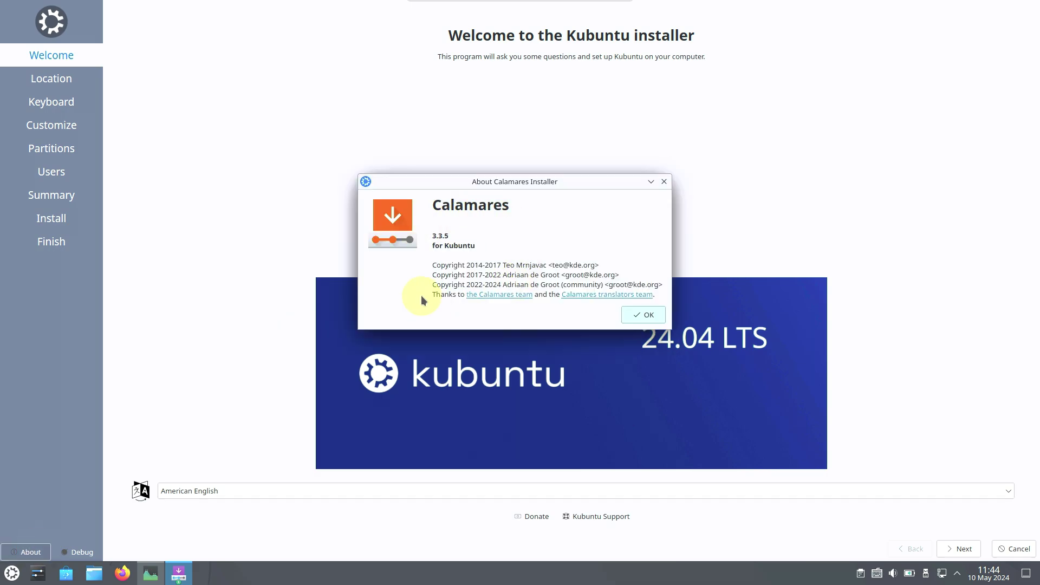
click(624, 315)
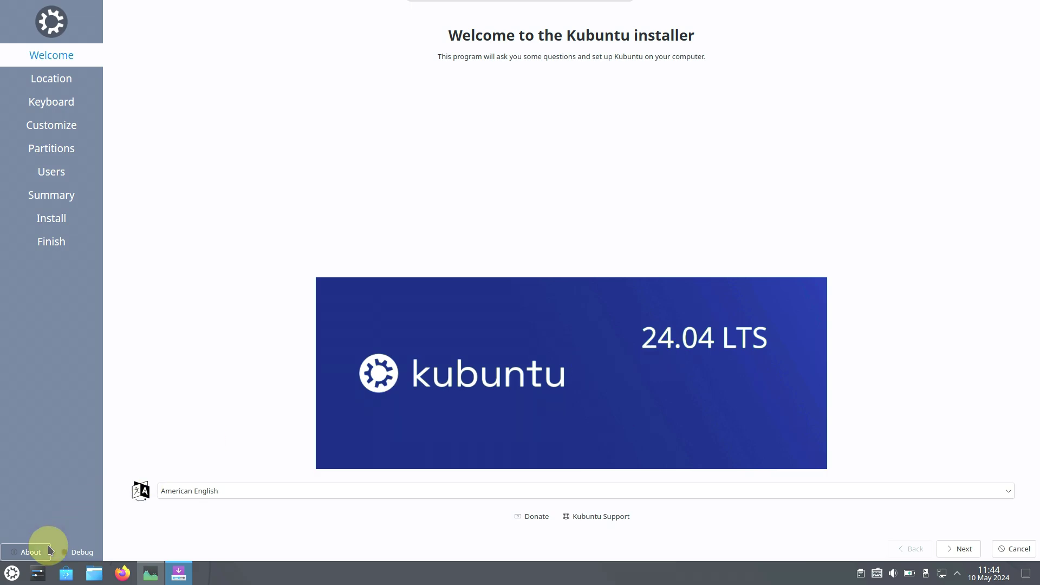
click(34, 575)
scroll(466, 309, down, 3)
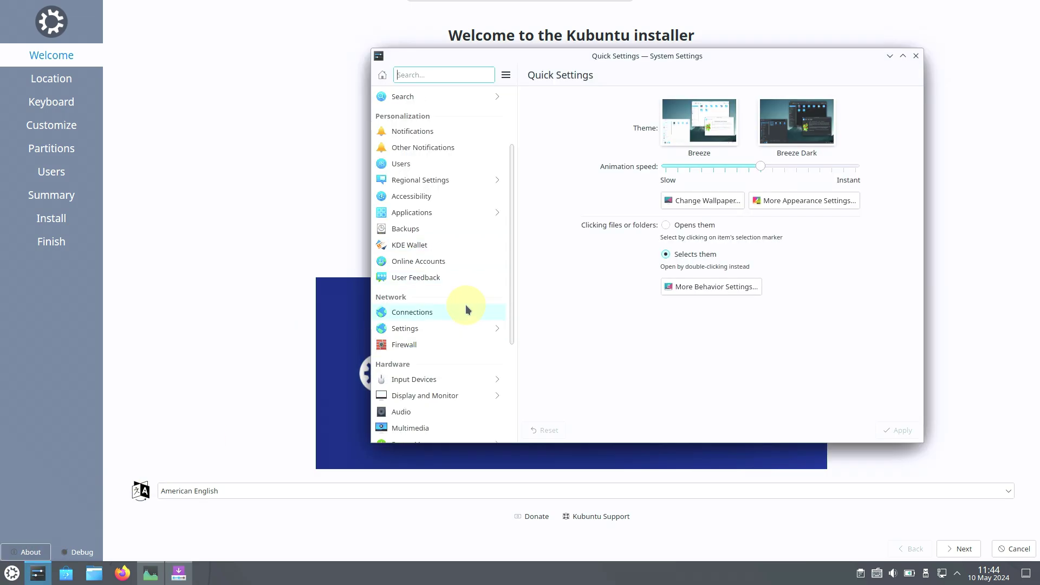
scroll(465, 310, down, 2)
scroll(434, 425, down, 3)
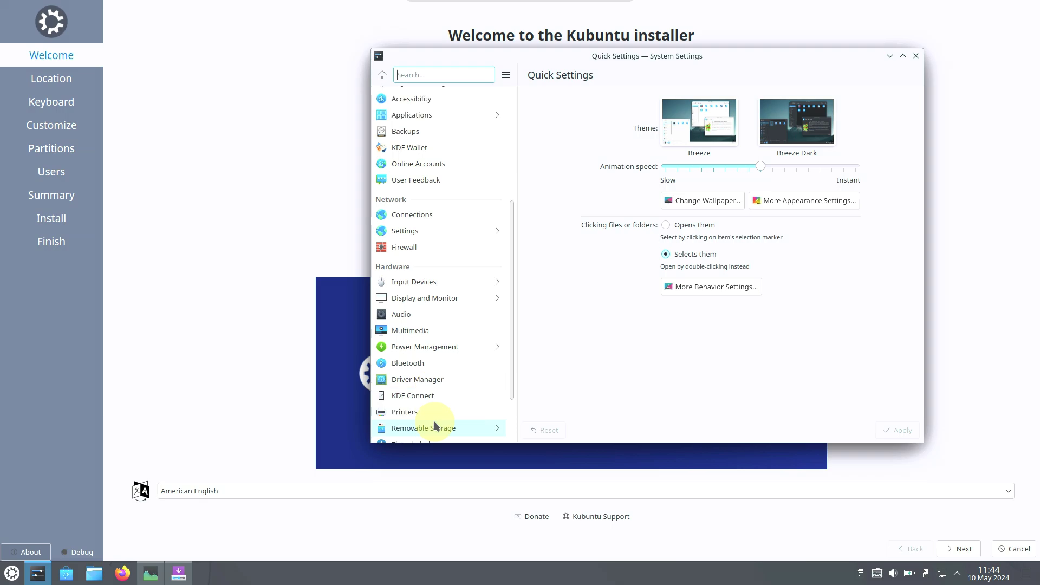
click(425, 413)
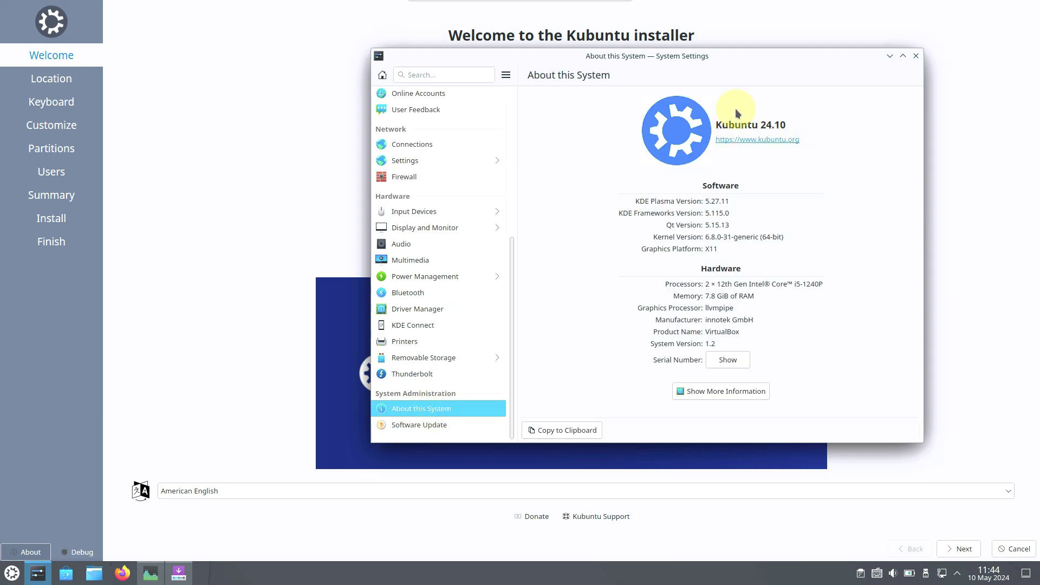
drag(713, 52, 202, 100)
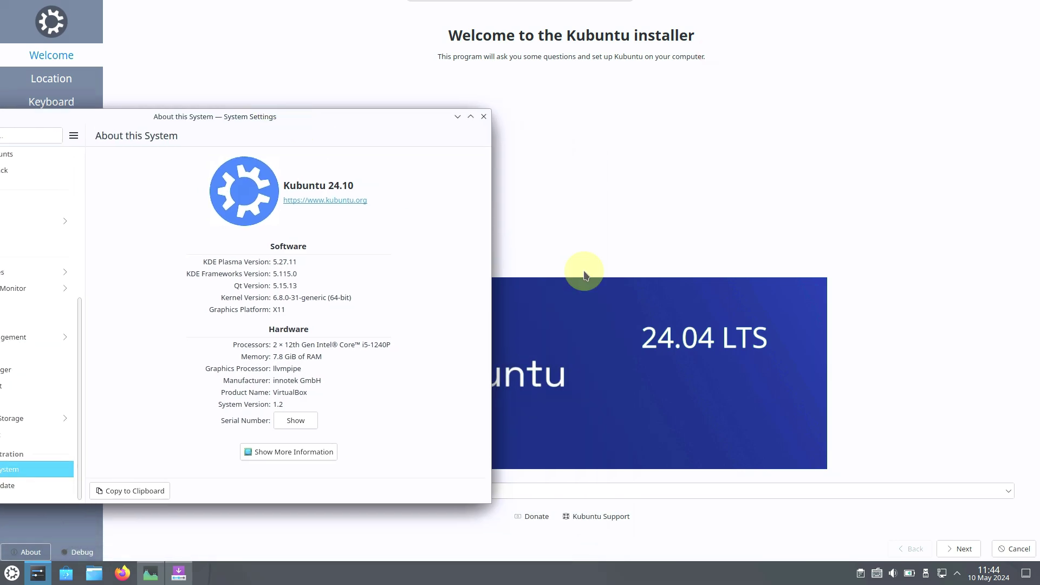
click(483, 117)
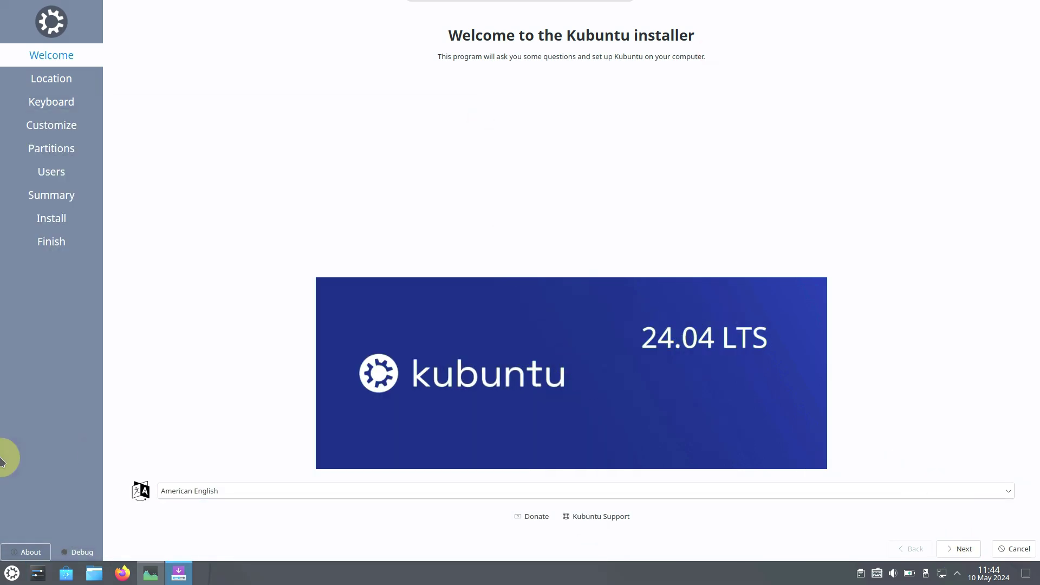
click(29, 548)
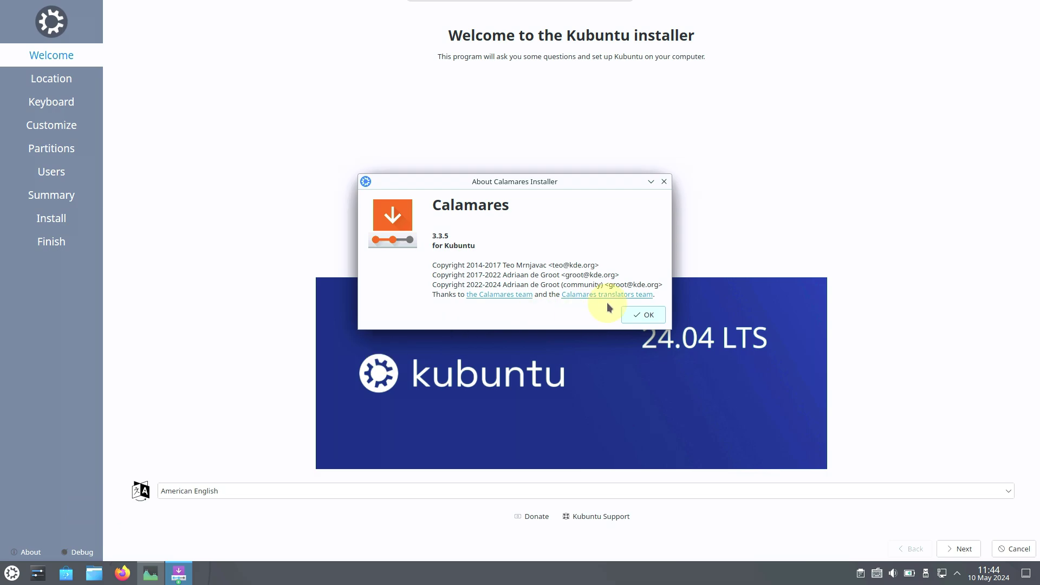
click(642, 314)
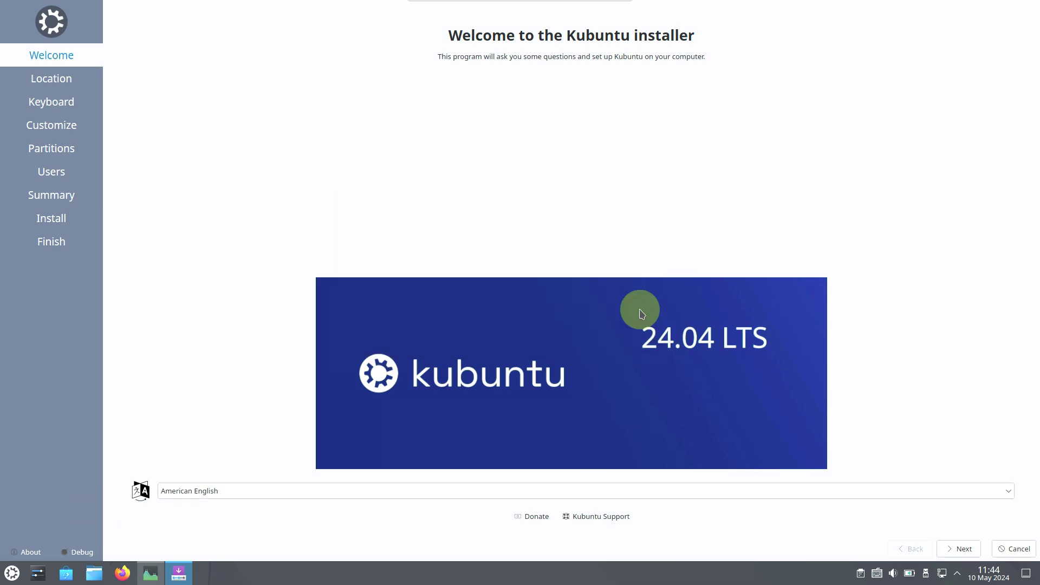
Advance the installer to the Location page and look through the available regions and time zones.
click(957, 548)
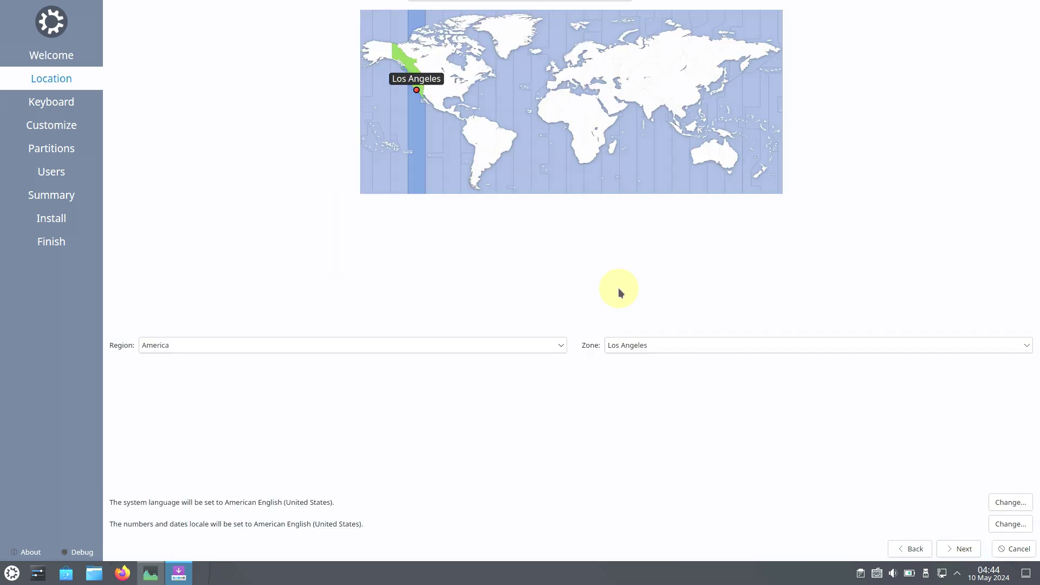
click(488, 345)
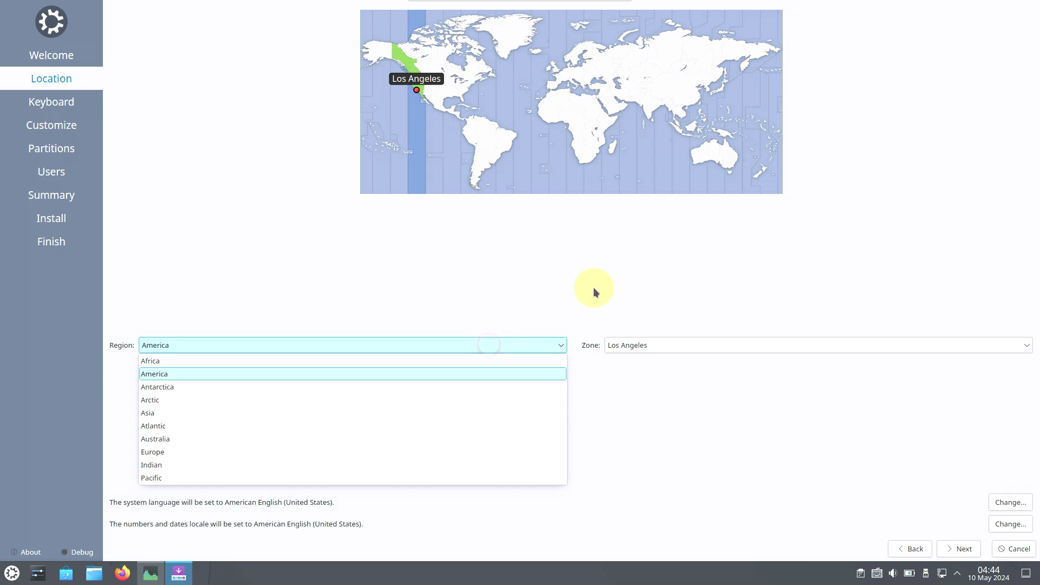
click(646, 288)
click(1018, 345)
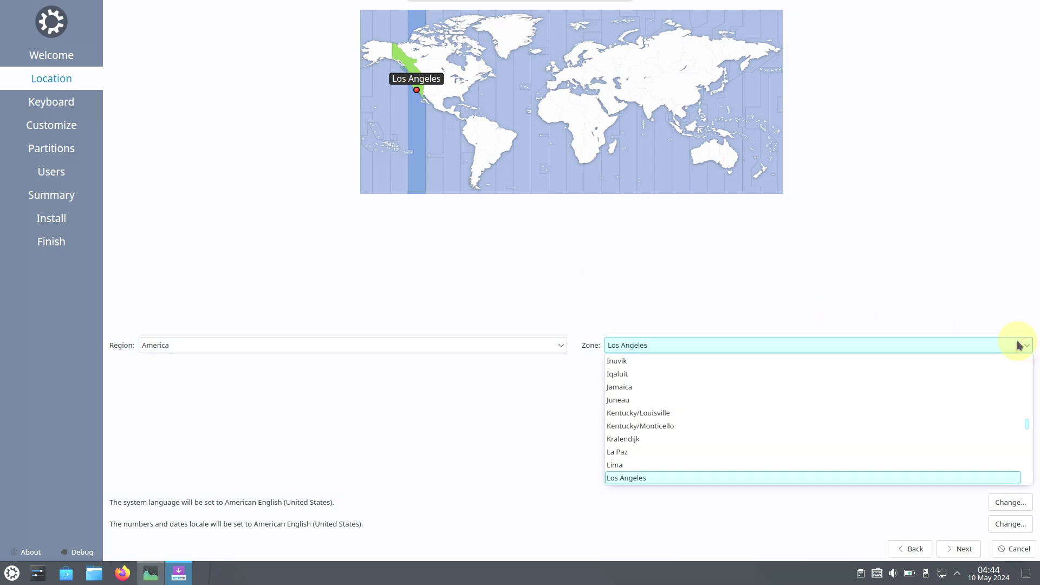
click(893, 223)
Review the system language and the numbers and dates locale choices, then accept the location settings and continue to the Keyboard page.
click(1000, 501)
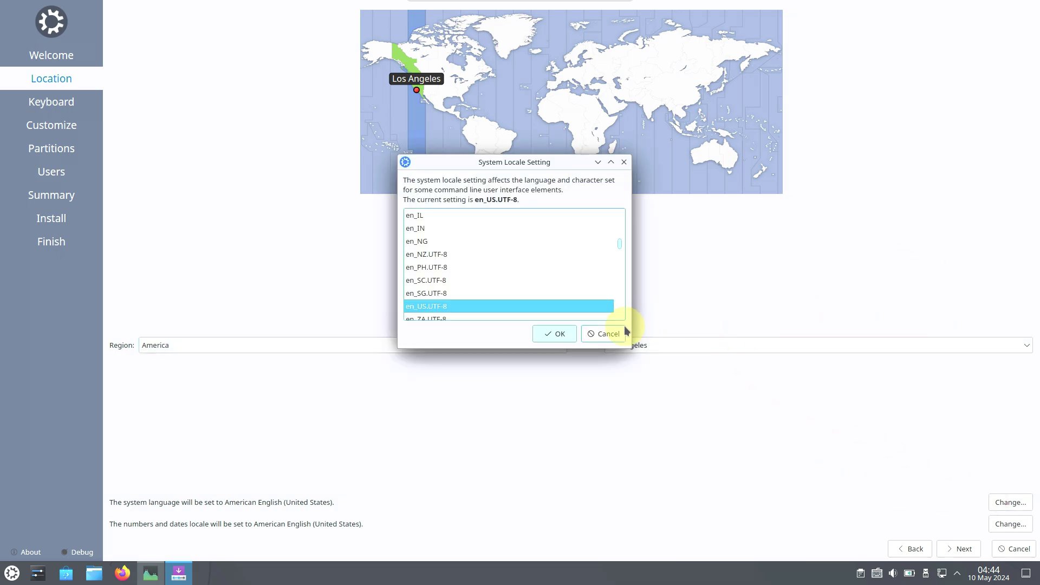
click(594, 333)
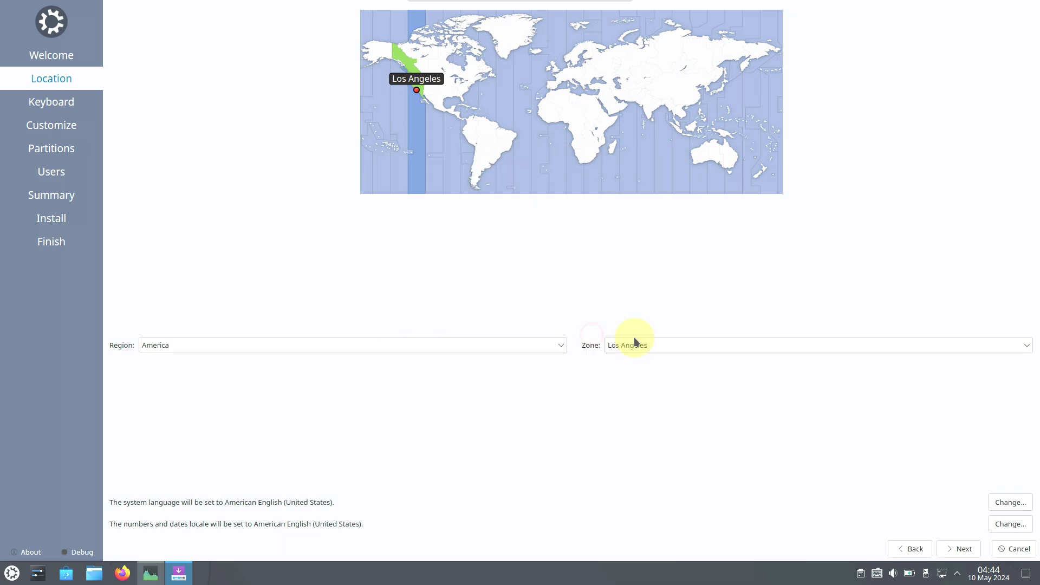
click(1008, 525)
click(614, 331)
click(963, 548)
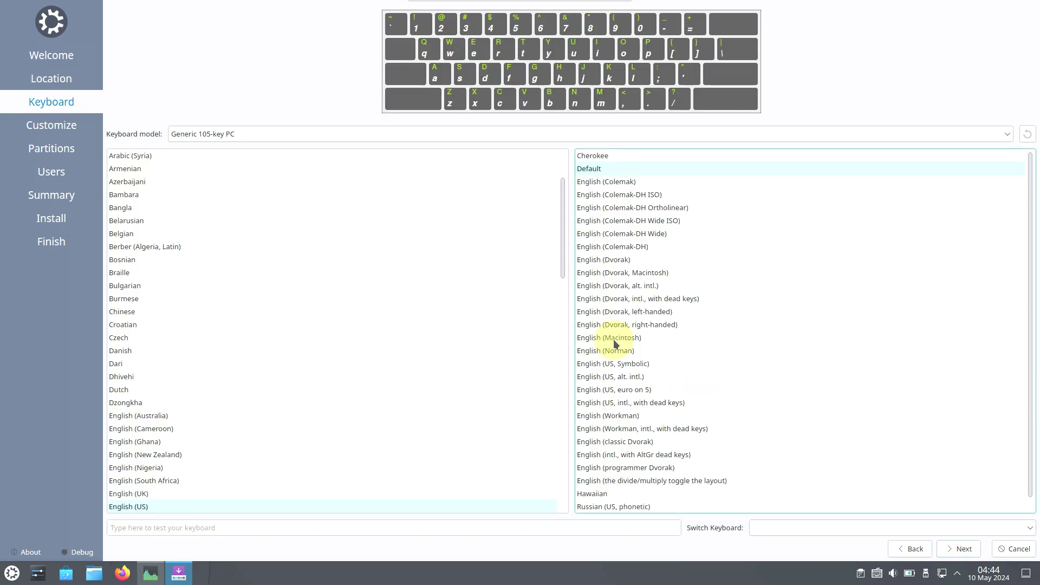
Set the keyboard model to Dell and continue to the Customize page.
click(400, 137)
scroll(318, 177, up, 4)
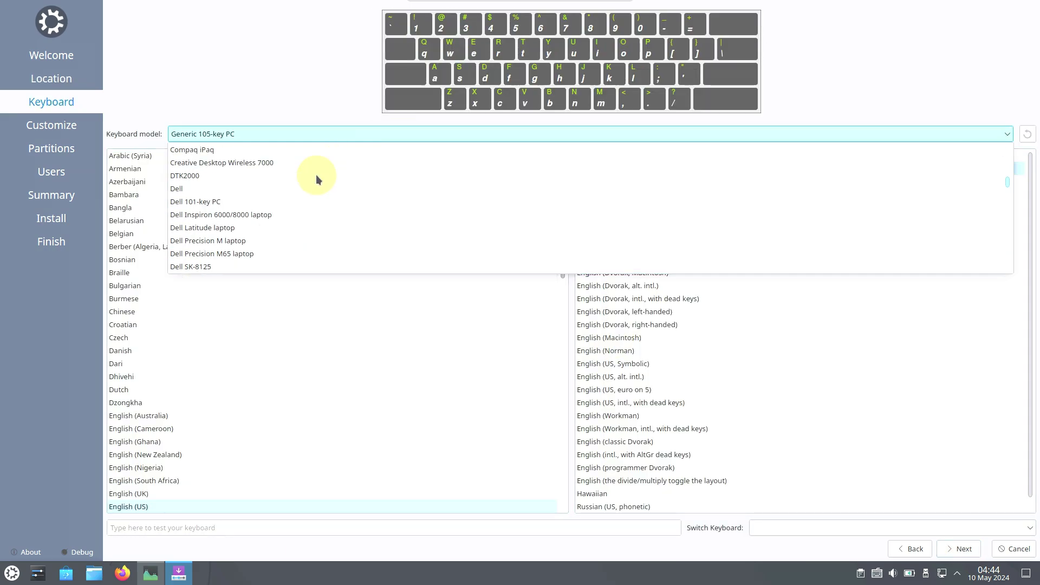
click(199, 191)
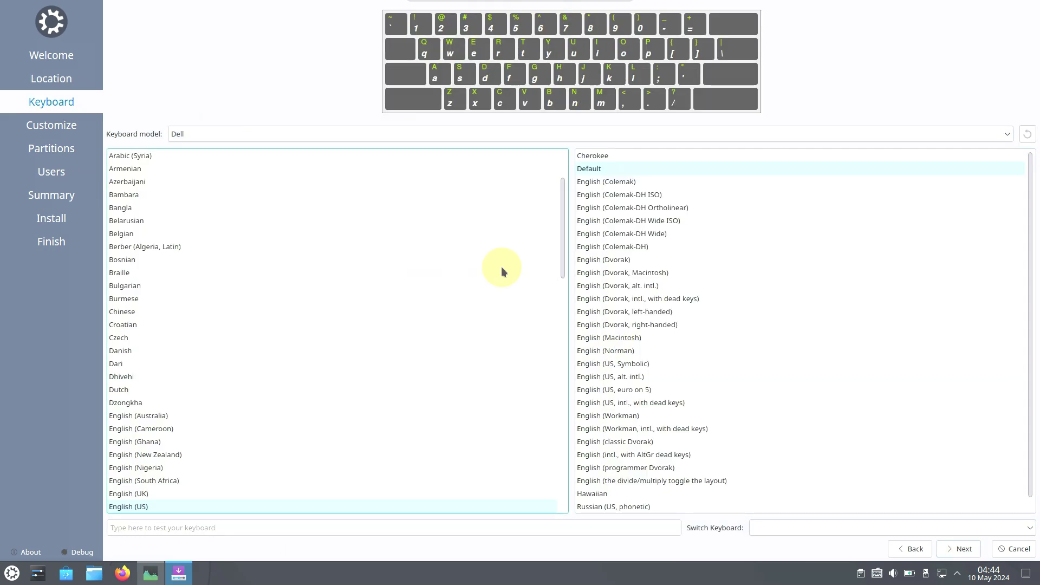
click(960, 549)
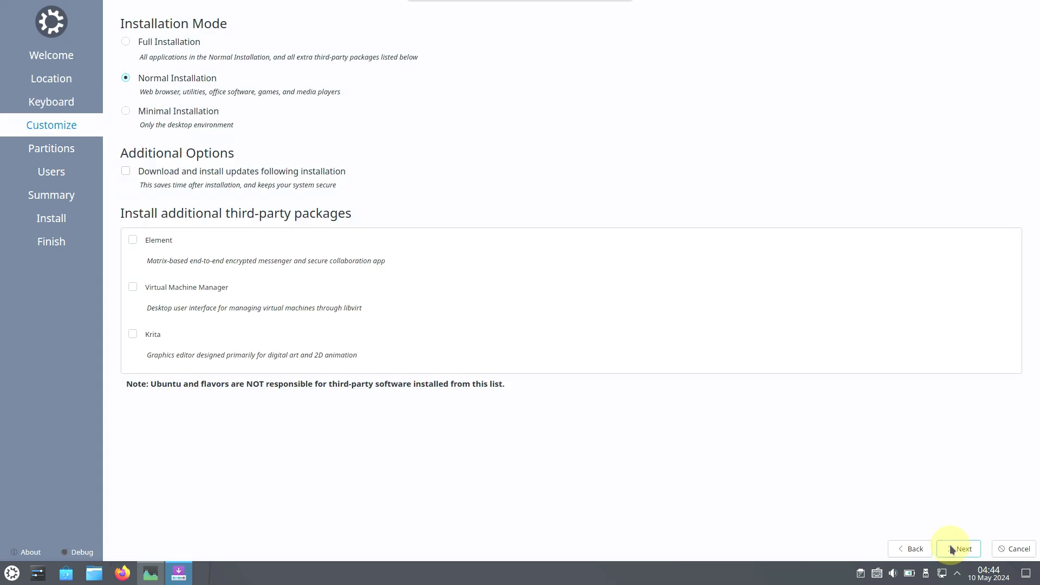
Choose Full Installation with updates downloaded and installed following installation, and continue to the Partitions page.
click(168, 43)
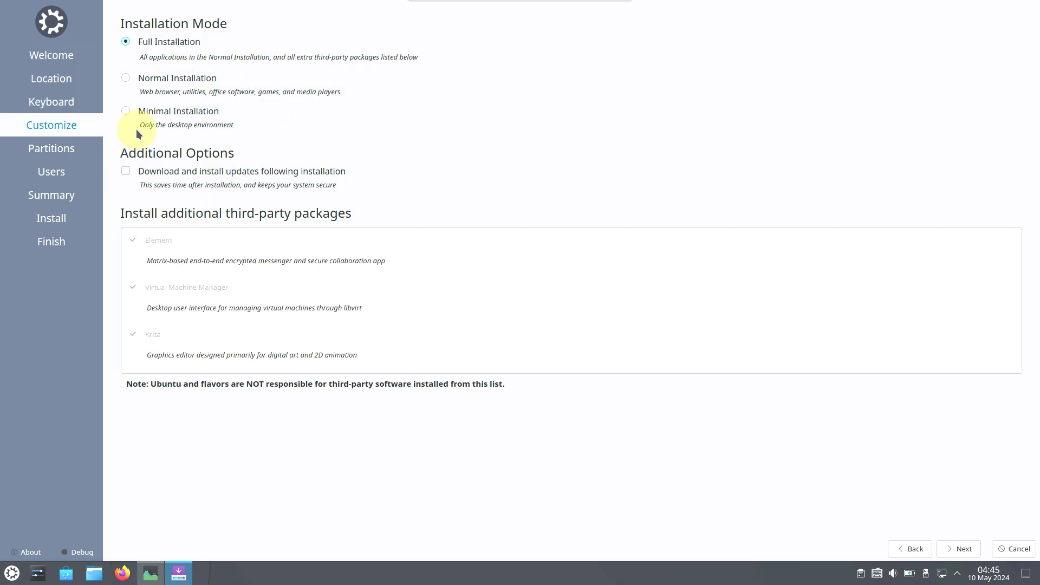
click(159, 78)
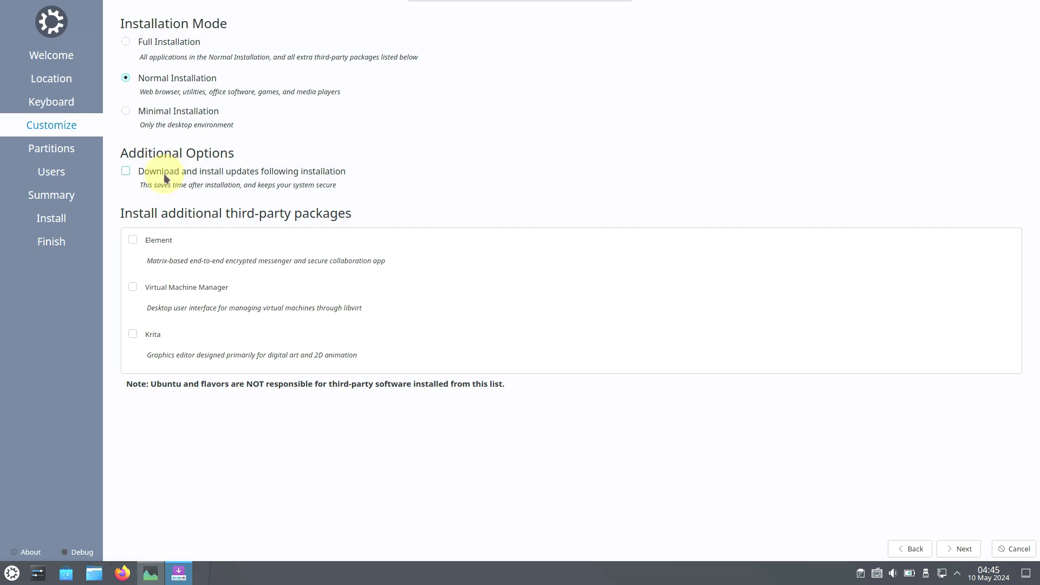
click(127, 43)
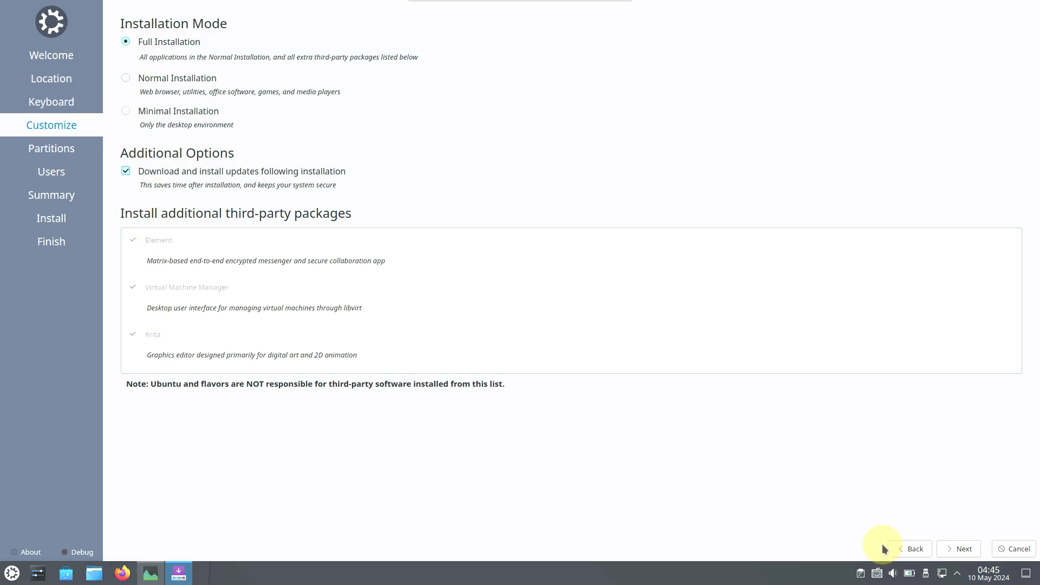
click(957, 547)
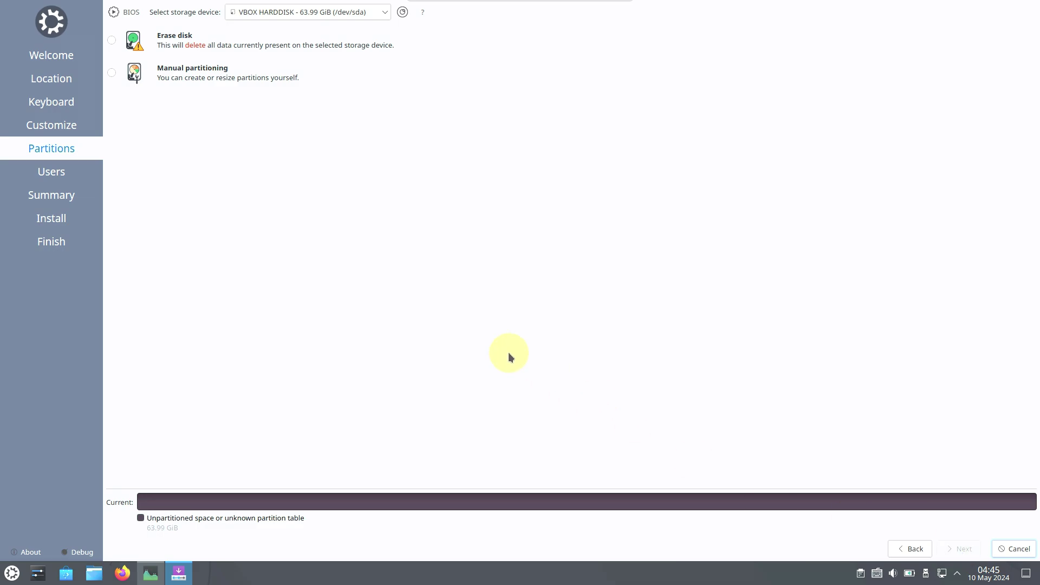
Choose to erase the disk and review the available swap, file system and storage device options.
click(111, 40)
click(187, 72)
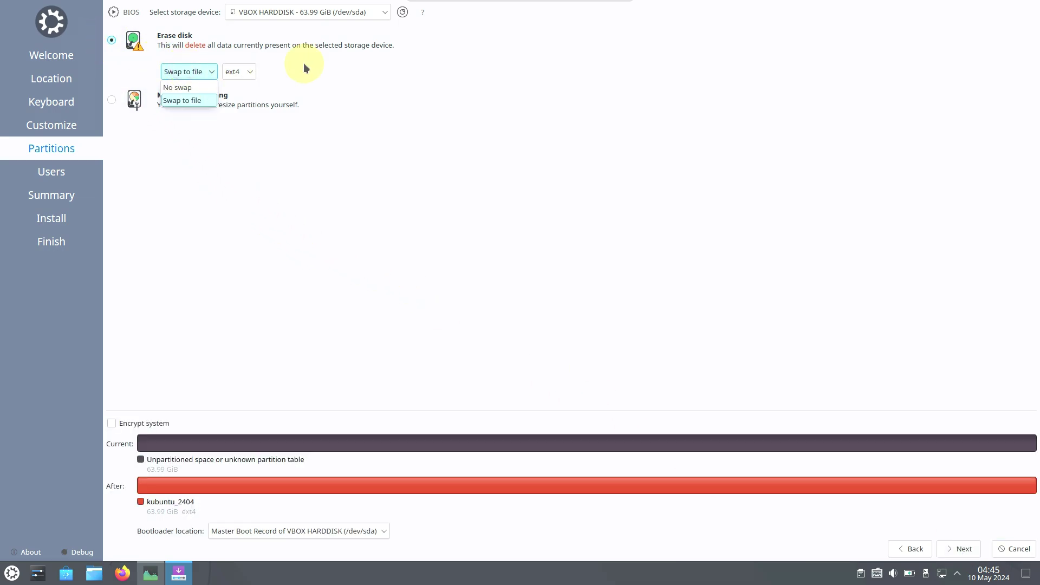
click(370, 78)
click(247, 71)
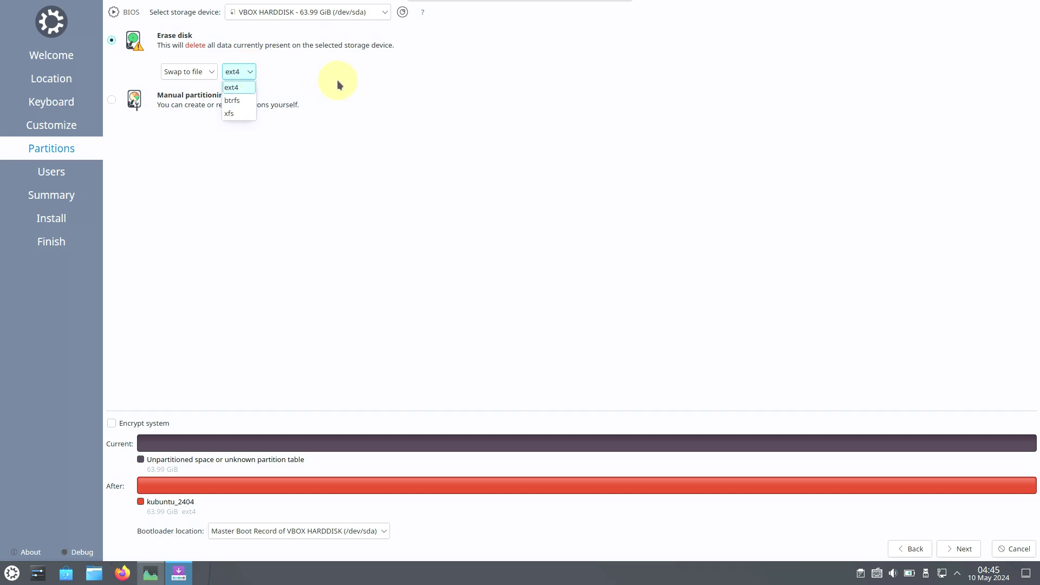
click(337, 82)
click(340, 15)
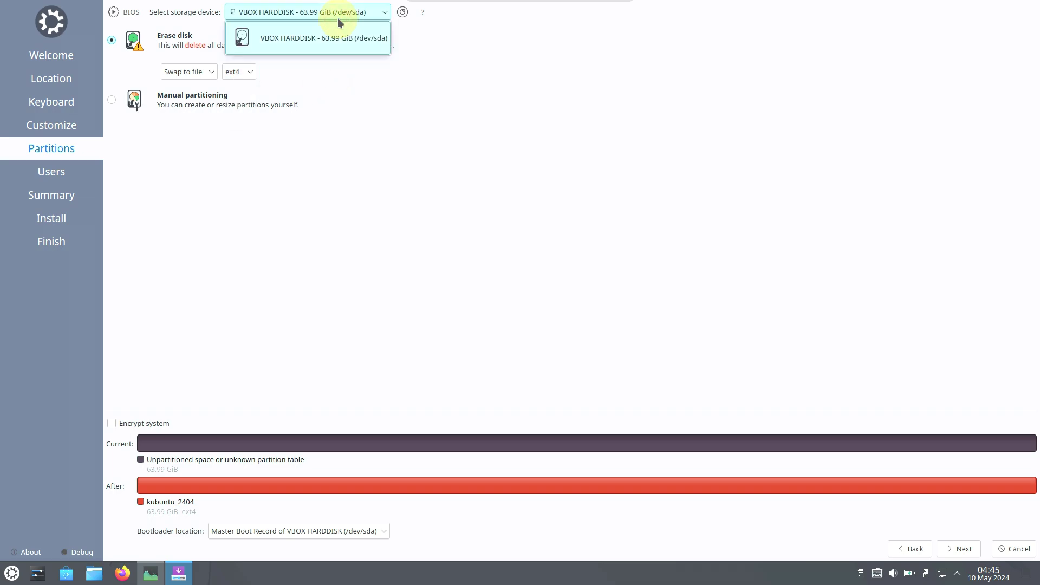
click(509, 61)
Keep the Erase disk option without system encryption, review the bootloader locations, and continue to the Users page.
click(113, 99)
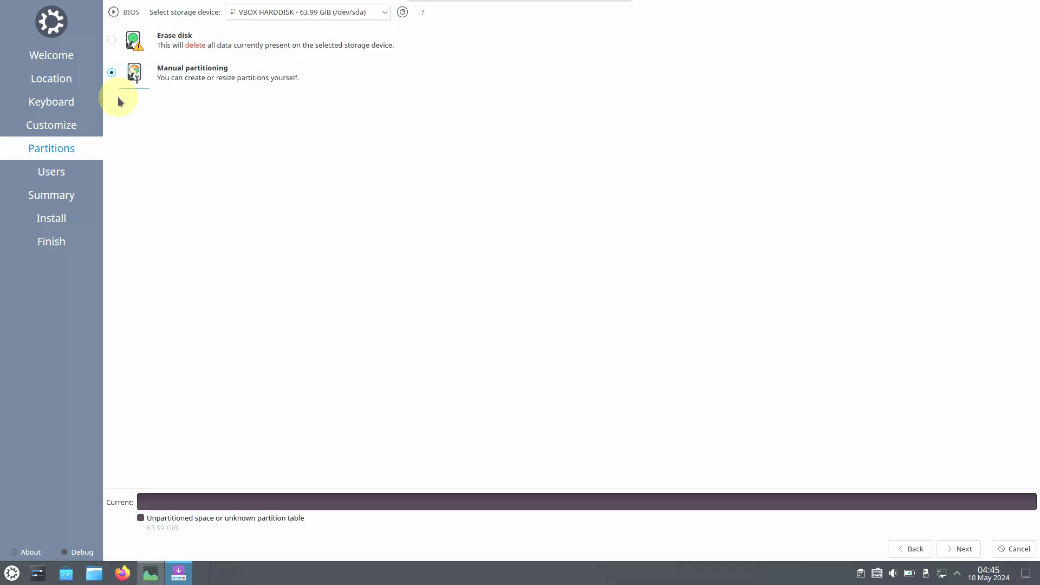
click(112, 41)
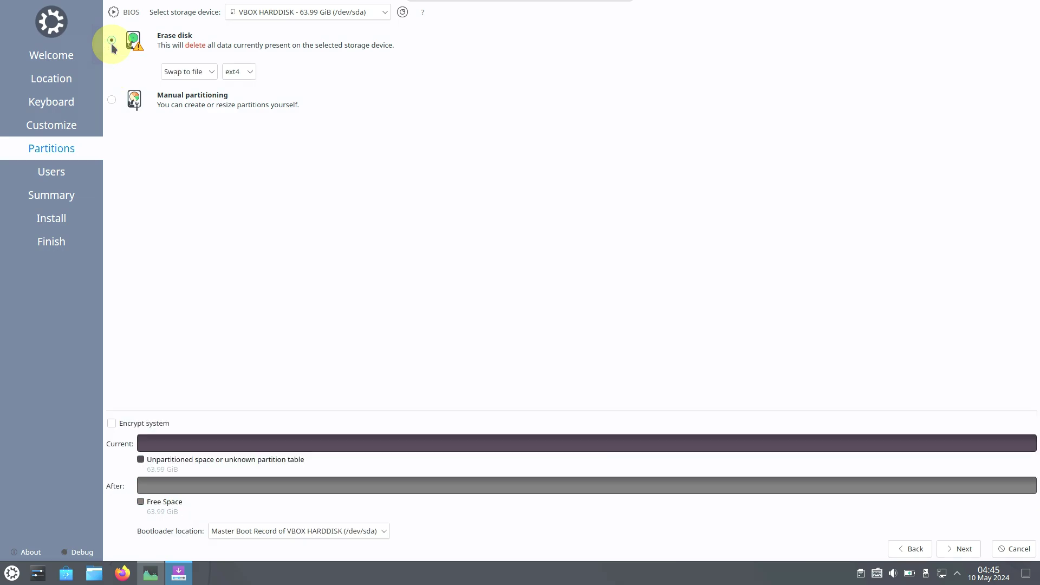
click(156, 420)
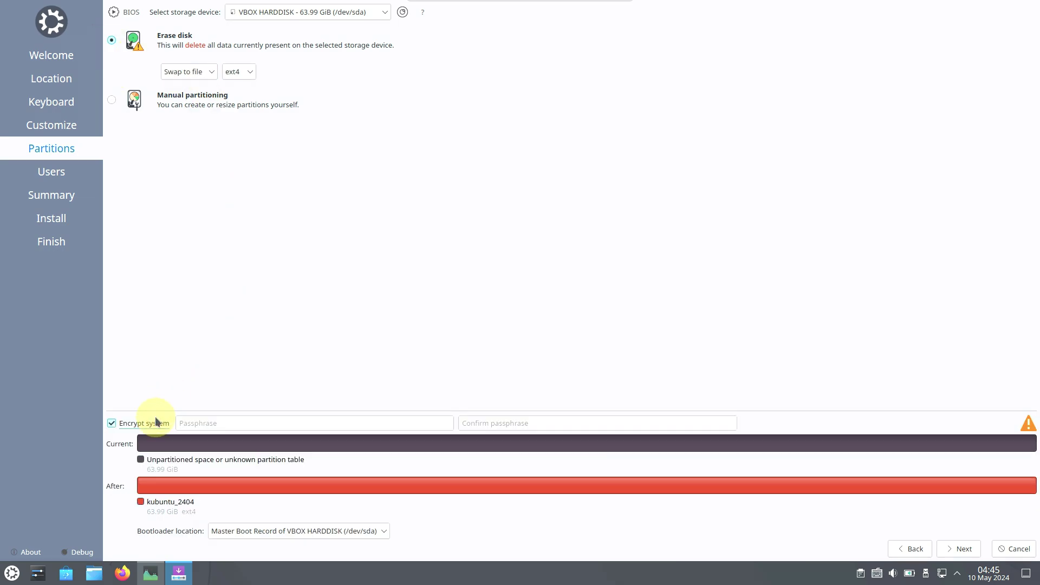
click(156, 421)
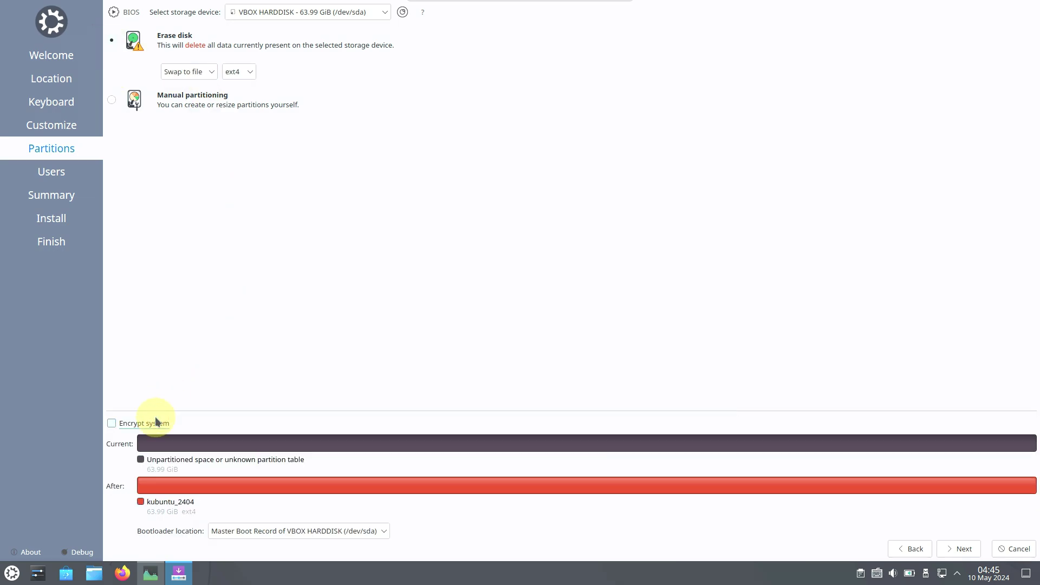
click(268, 530)
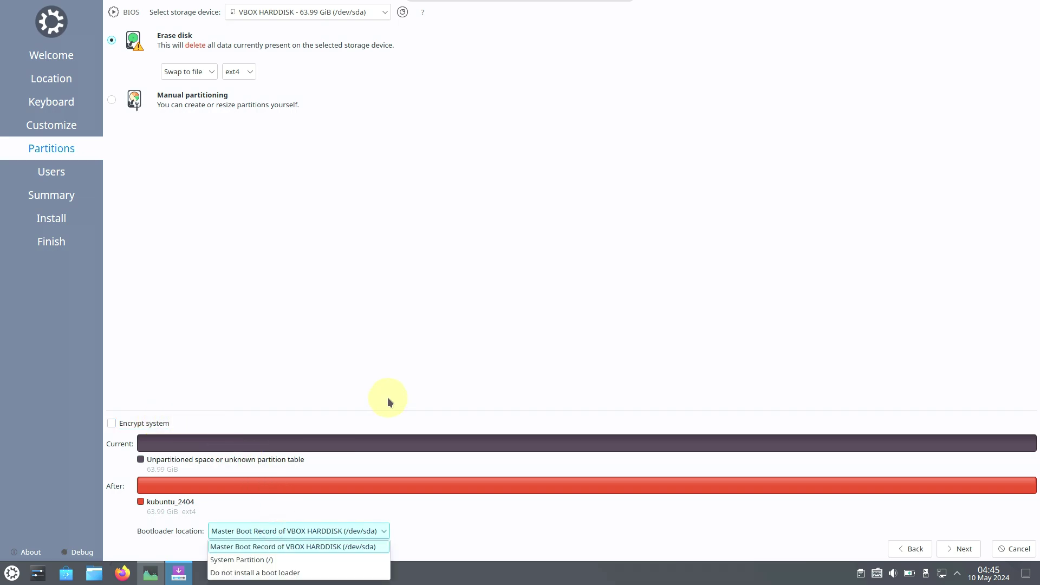
click(388, 397)
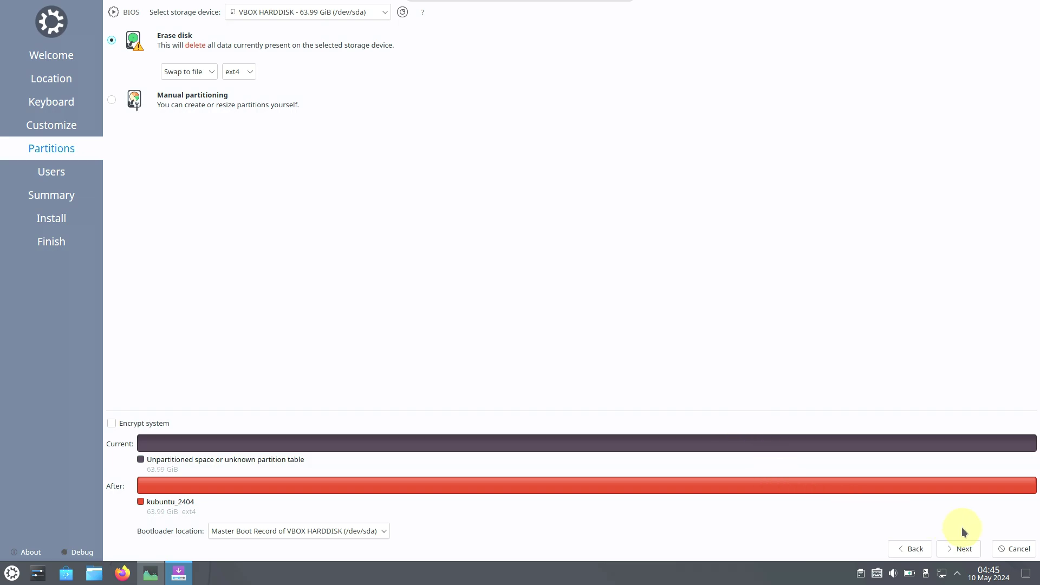
click(963, 548)
Enable automatic login and enter 9to5linux as the name and runboxing as the login name.
click(217, 160)
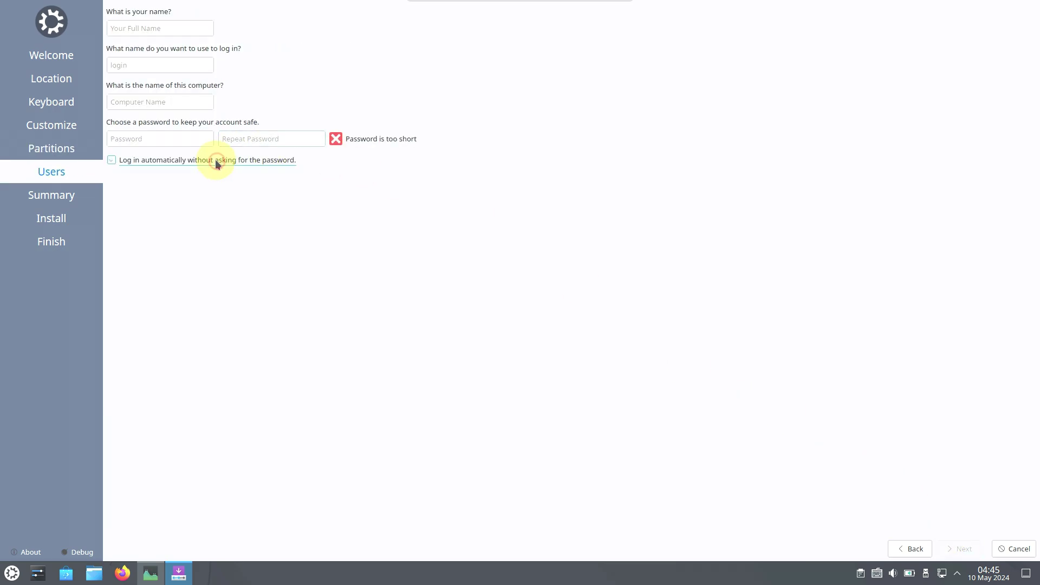
click(175, 28)
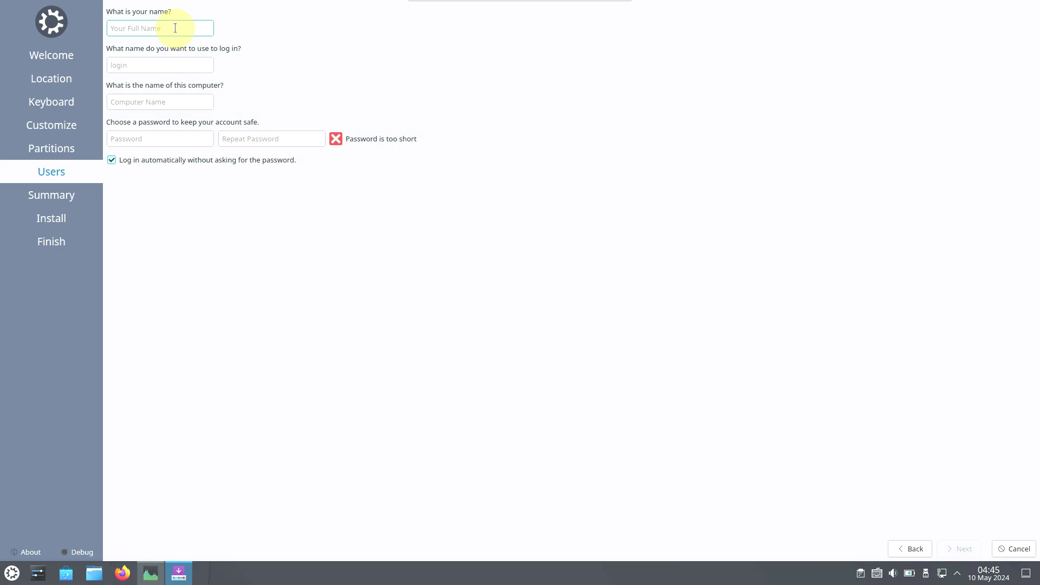
text(9to5)
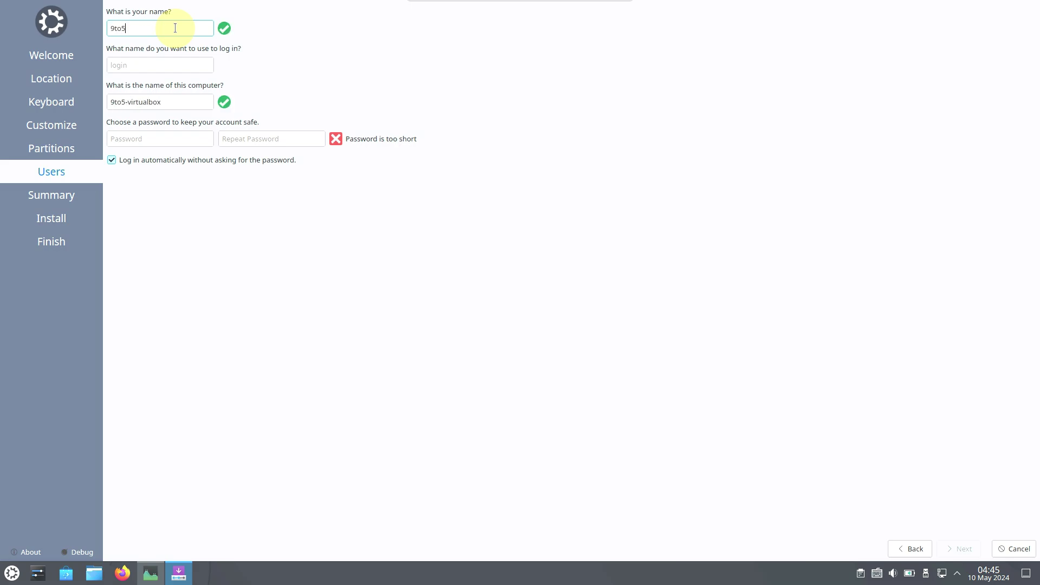
text(linux)
click(164, 64)
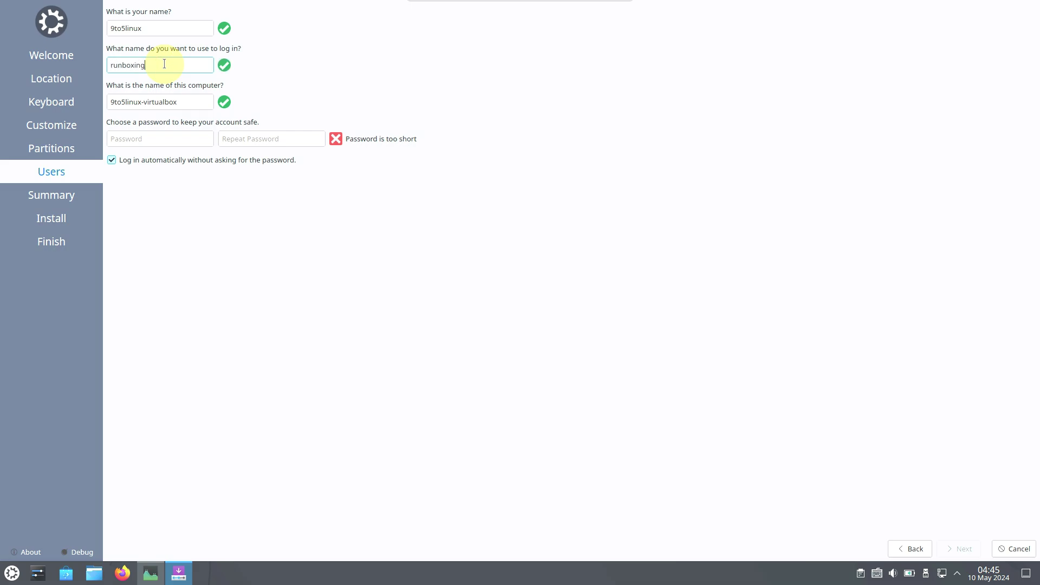
Enter the account password and repeat it for confirmation.
click(159, 139)
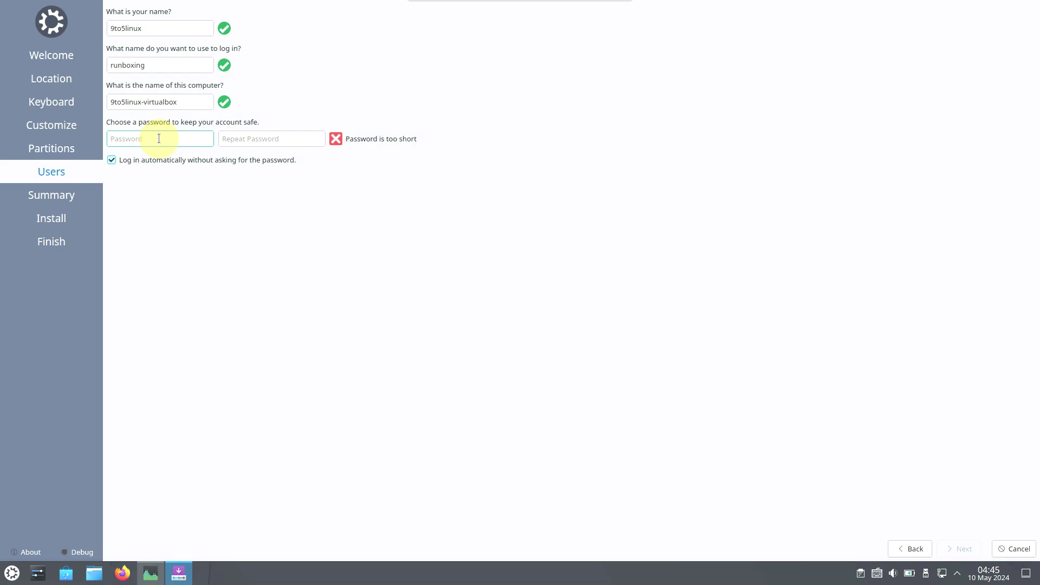
text(••)
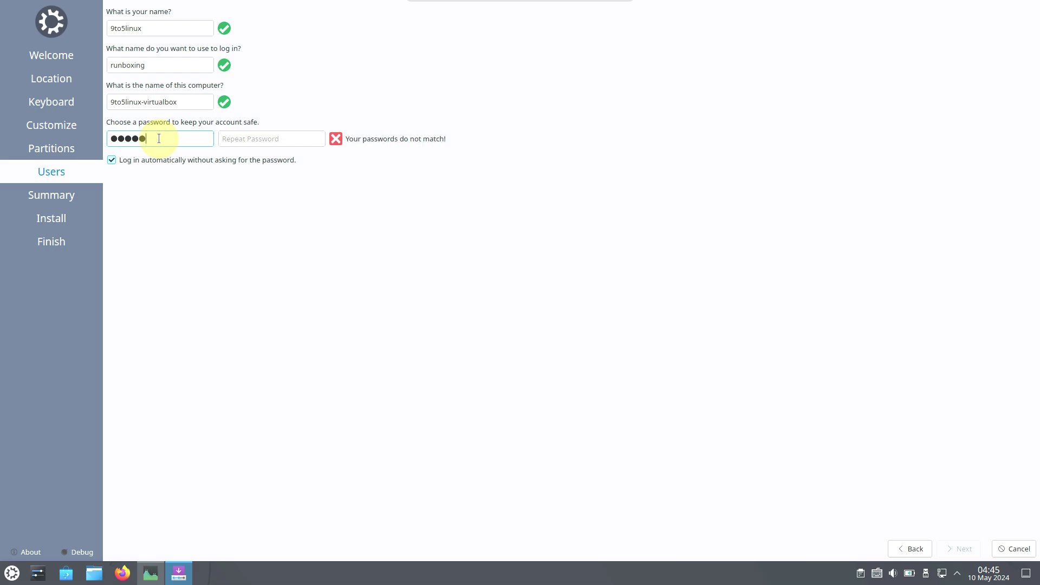
click(295, 139)
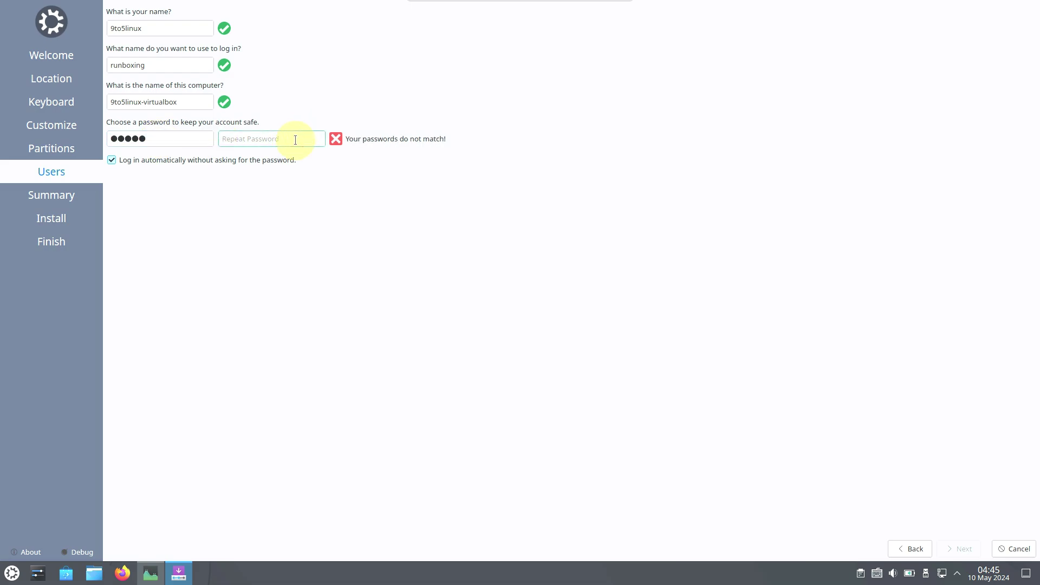
text(•••••)
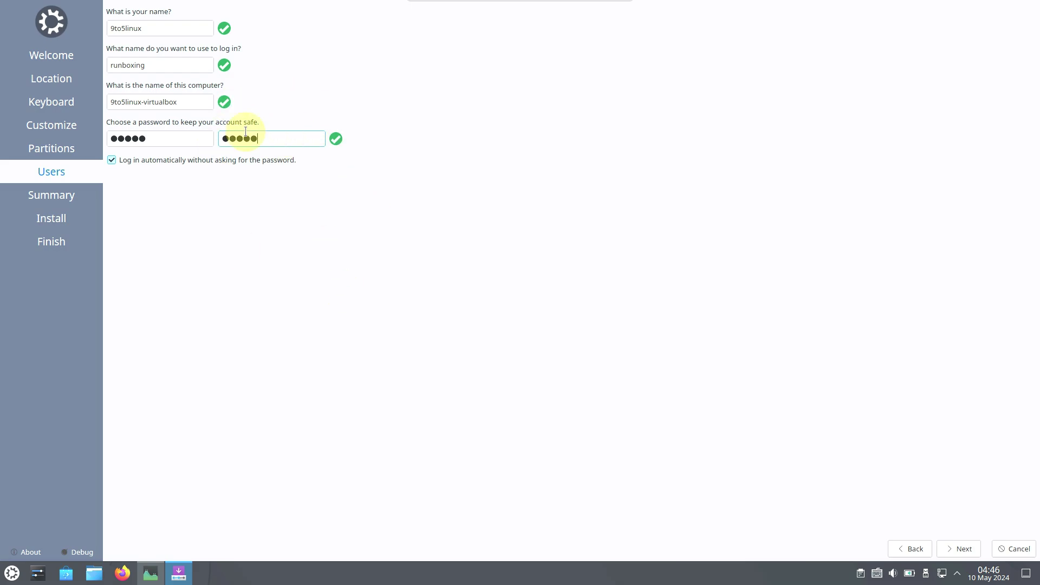
Continue to the installation summary, then cancel the installer and confirm leaving it.
click(957, 545)
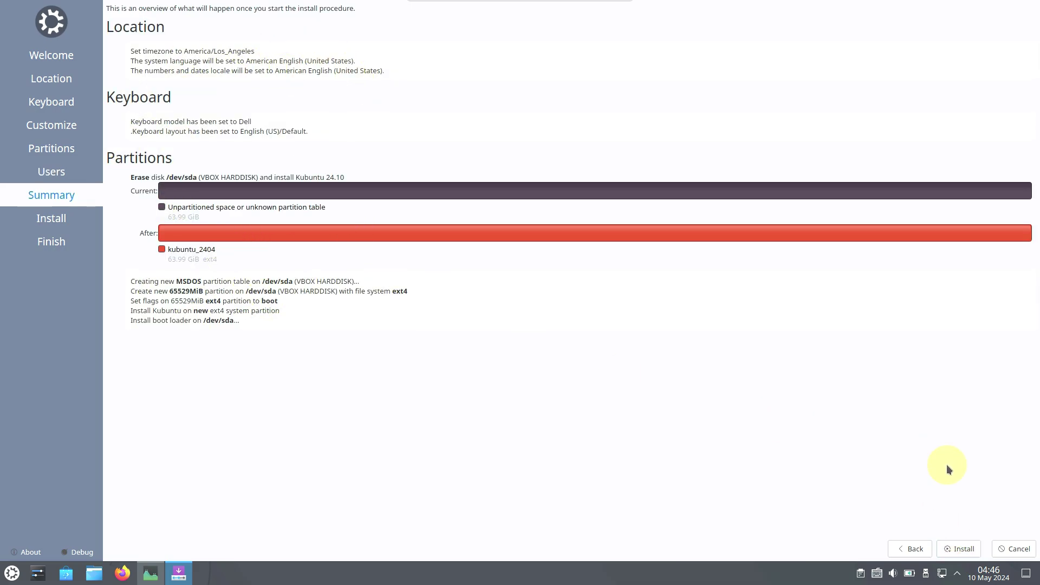
click(1014, 549)
click(557, 281)
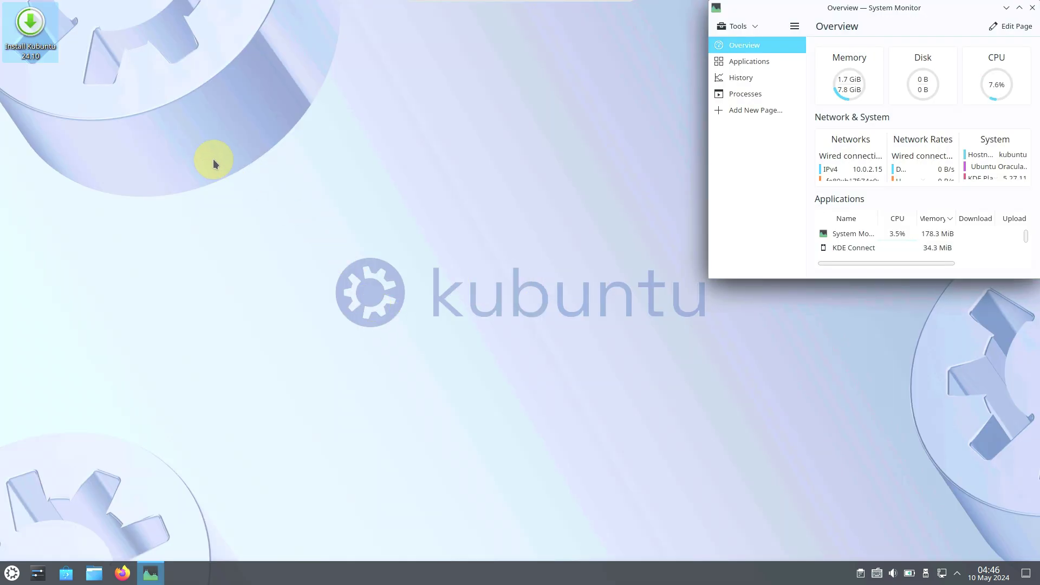
Open the desktop's display settings, then reposition and enlarge the window to fill the space beside System Monitor.
right_click(180, 103)
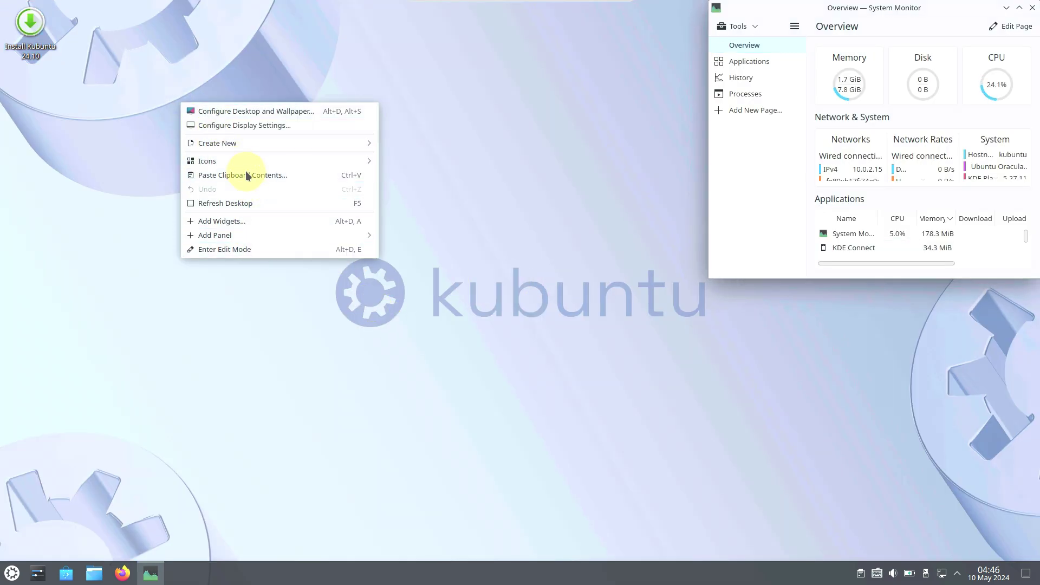
click(244, 126)
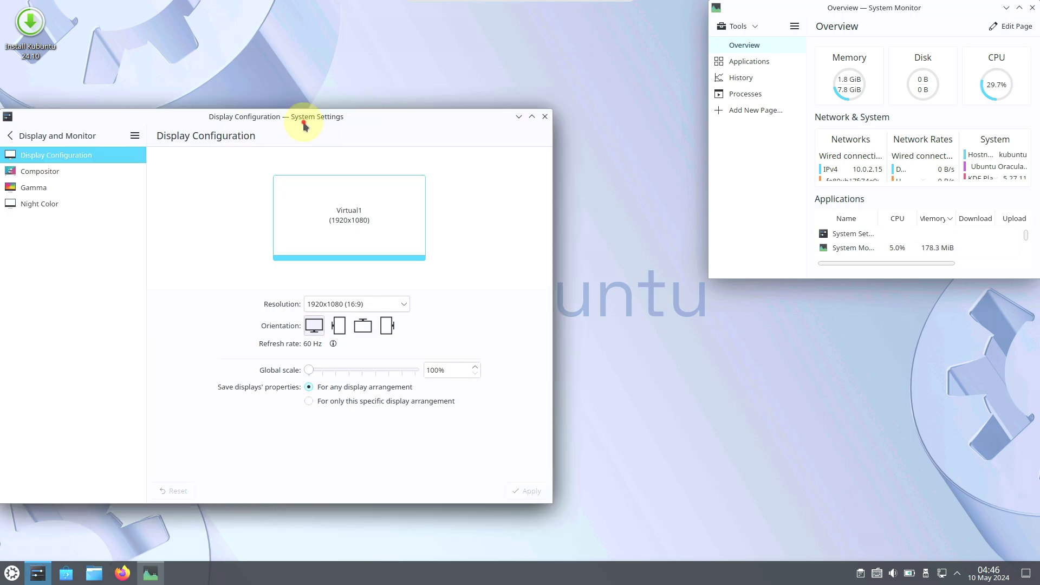
drag(304, 108, 307, 4)
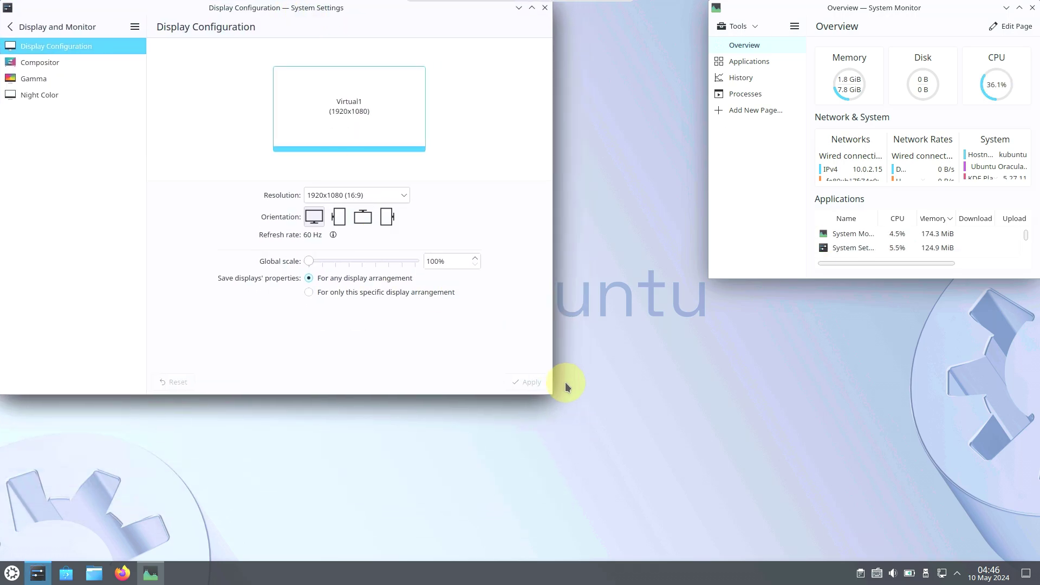
drag(556, 395, 703, 554)
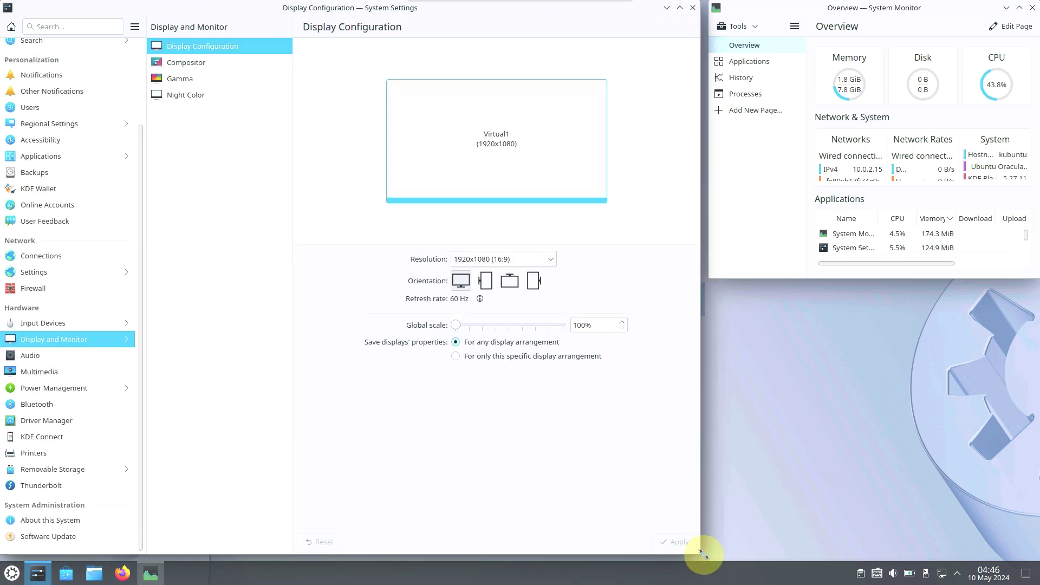
Examine the Appearance settings for Global Theme, Application Style, Plasma Style, Colors and Window Decorations.
click(145, 205)
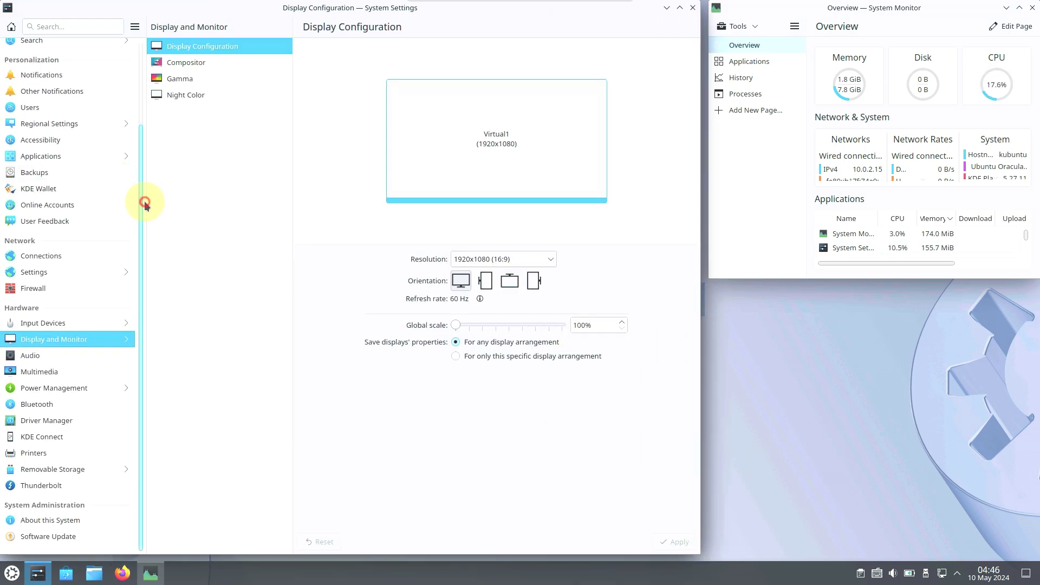
drag(145, 204, 122, 41)
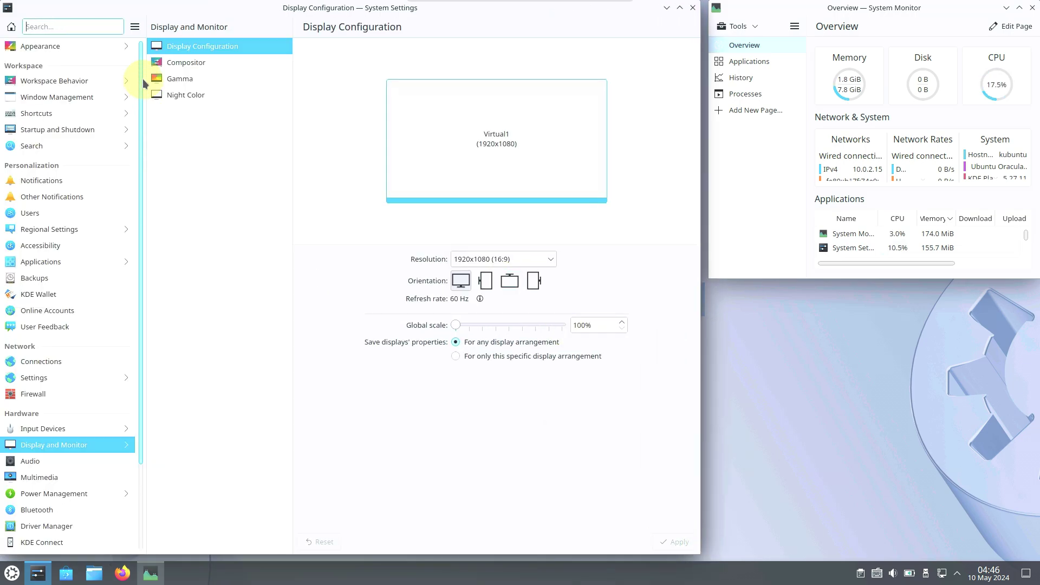
click(87, 48)
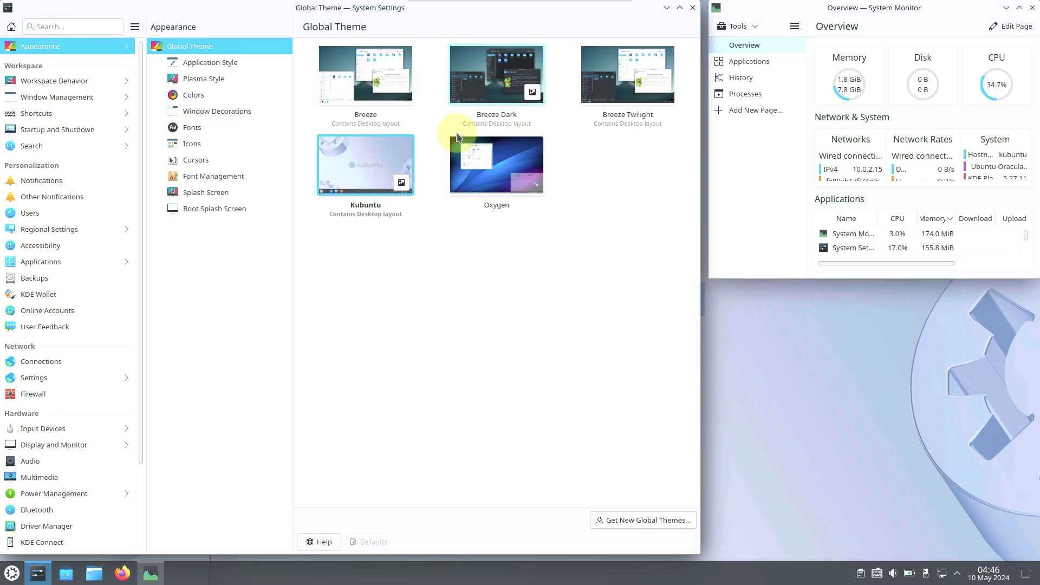
click(236, 61)
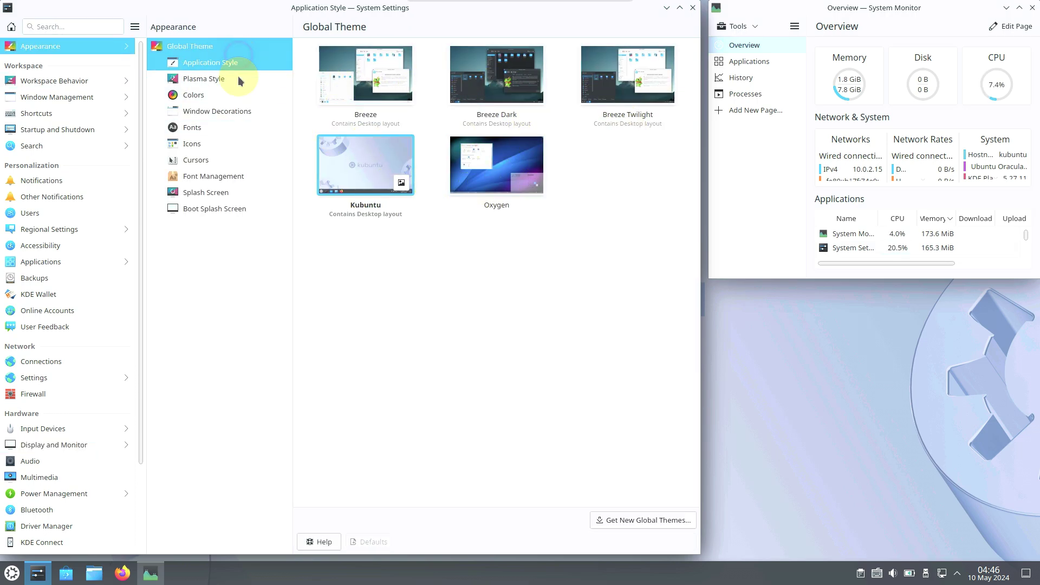
click(239, 81)
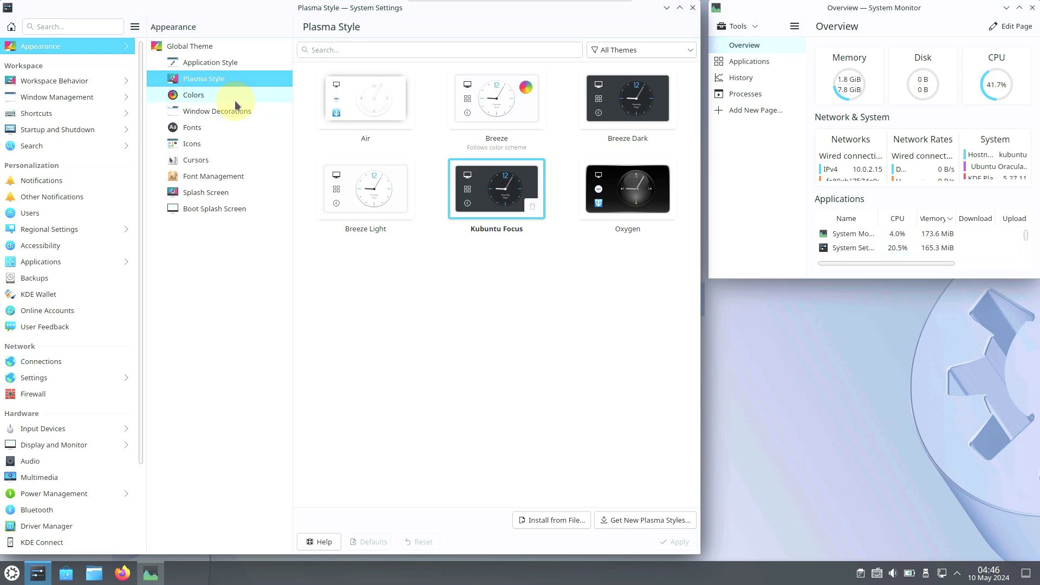
click(235, 100)
click(240, 112)
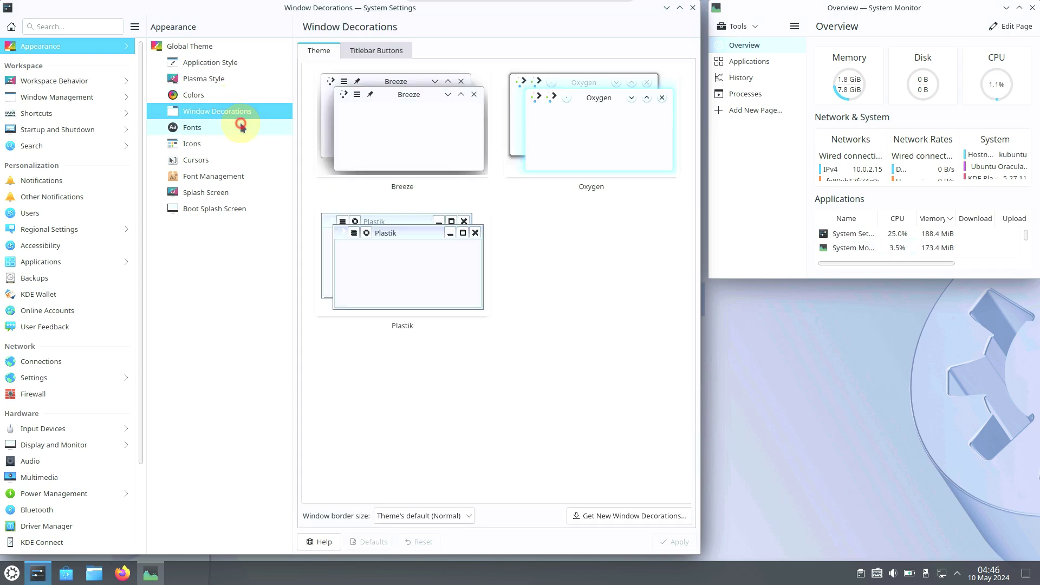
Examine the Appearance settings for Fonts, Icons, Cursors, Font Management, Splash Screen and Boot Splash Screen.
click(239, 126)
click(243, 143)
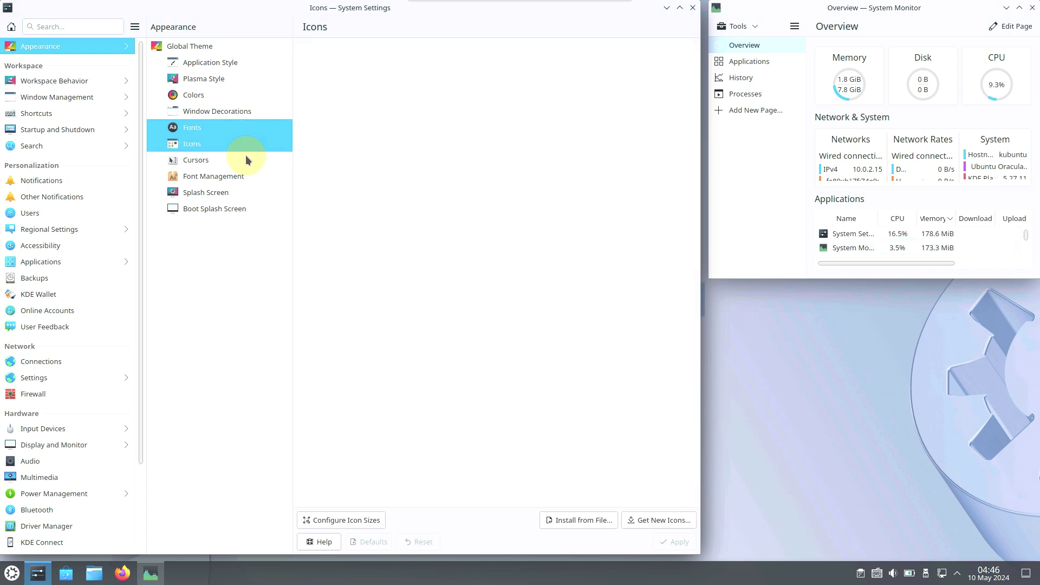
click(246, 160)
click(252, 177)
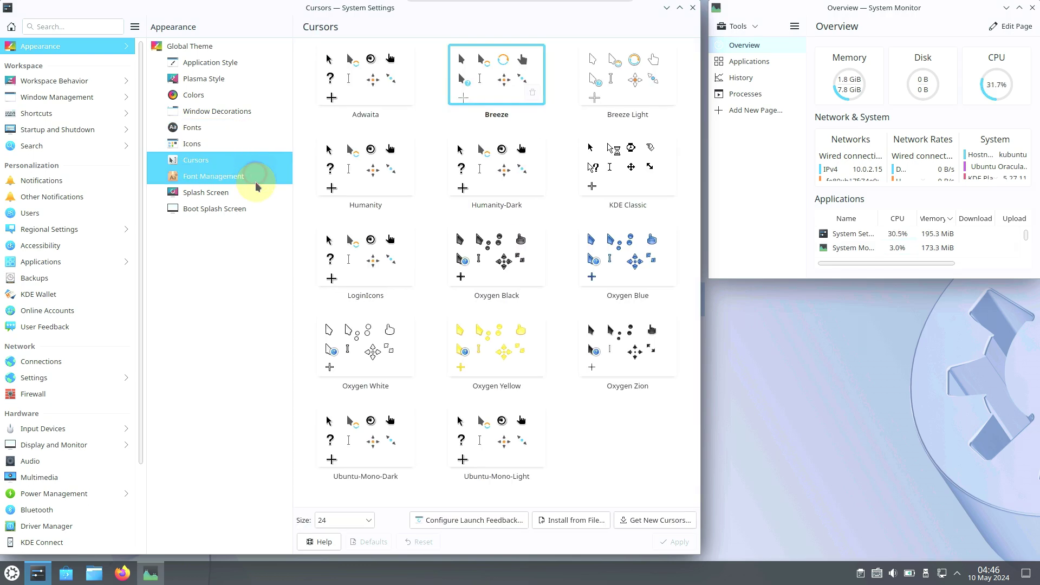
click(254, 198)
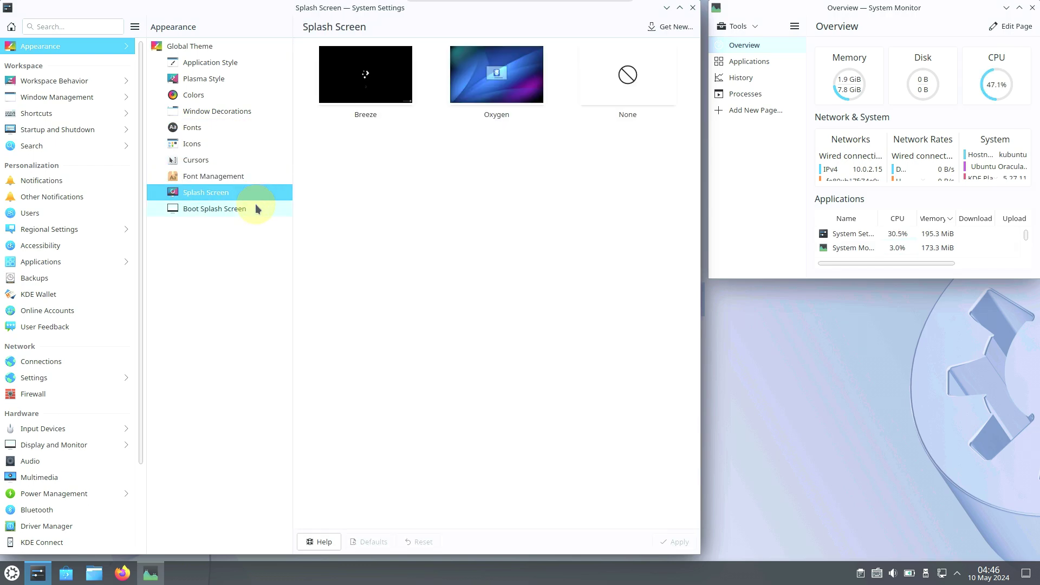
click(255, 208)
Examine the Workspace Behavior settings, covering Desktop Effects, Touchscreen Gestures, Screen Edges, Screen Locking, Virtual Desktops, Activities and Recent Files.
click(67, 82)
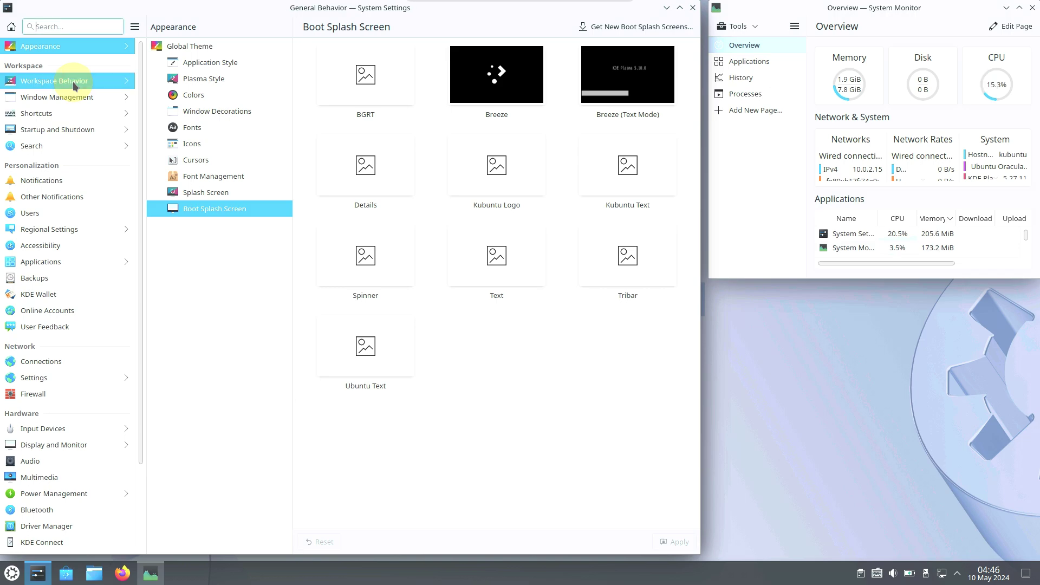
click(183, 68)
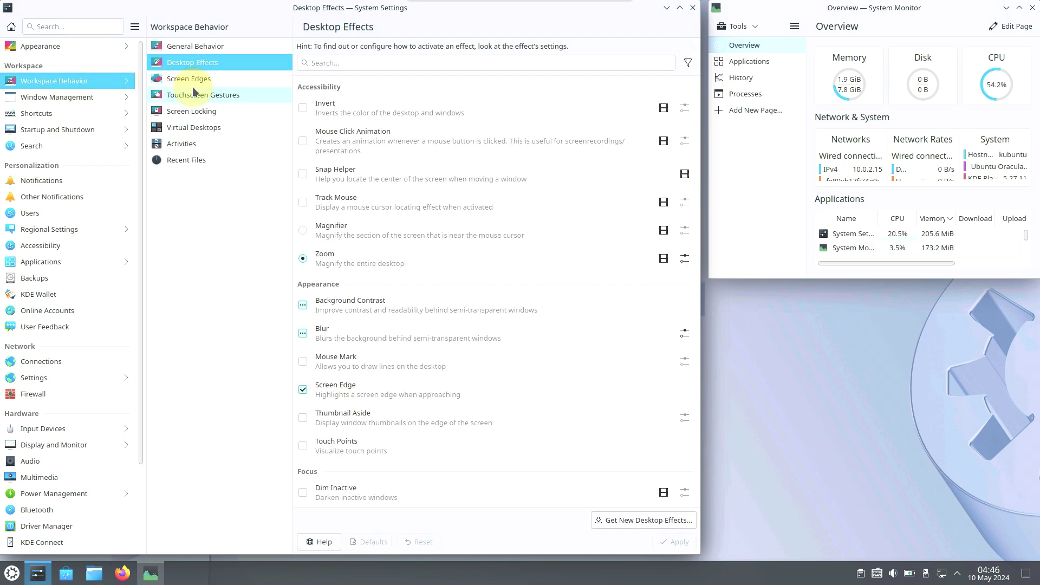
click(193, 93)
click(195, 64)
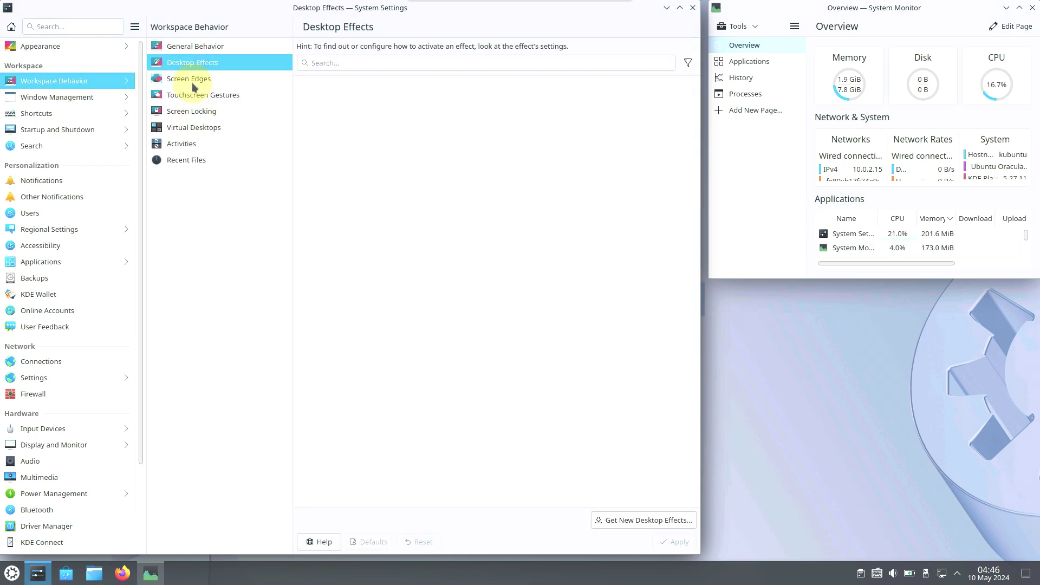
click(196, 79)
click(200, 112)
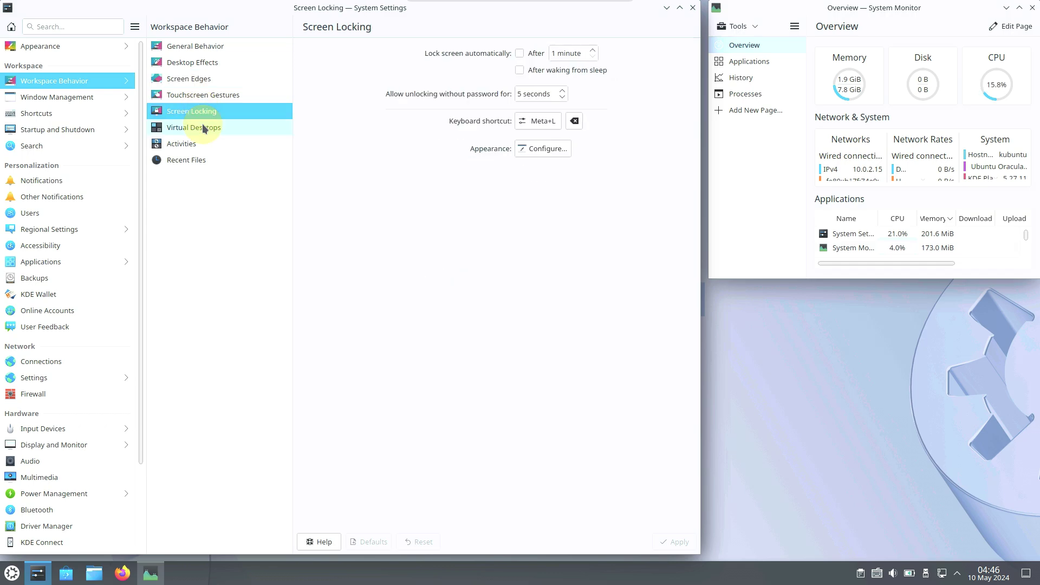
click(204, 130)
click(208, 142)
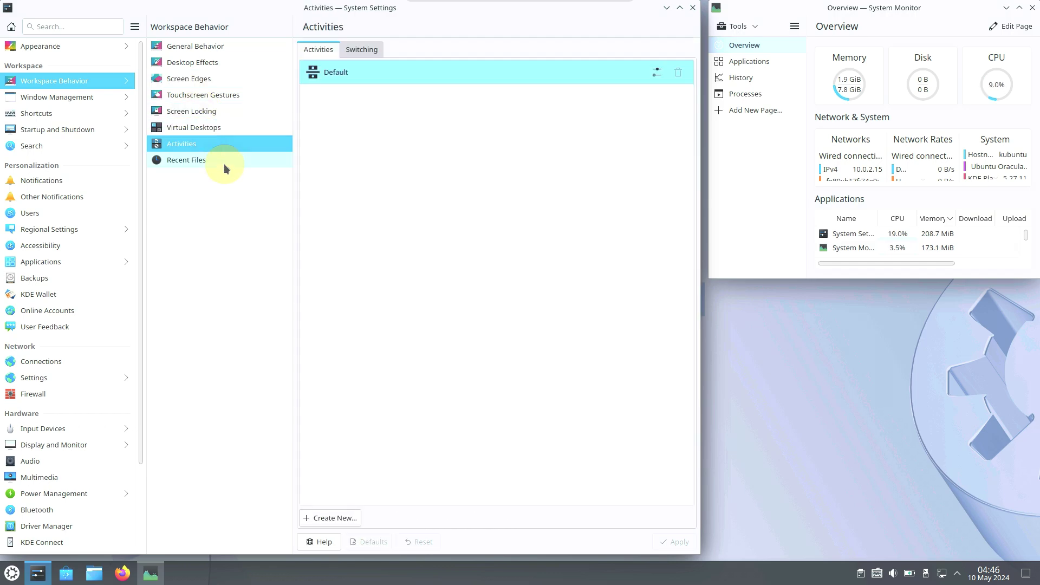
click(216, 161)
Examine the Window Management settings for Window Behavior, Task Switcher and Window Rules, plus the Shortcuts and Custom Shortcuts pages.
click(100, 98)
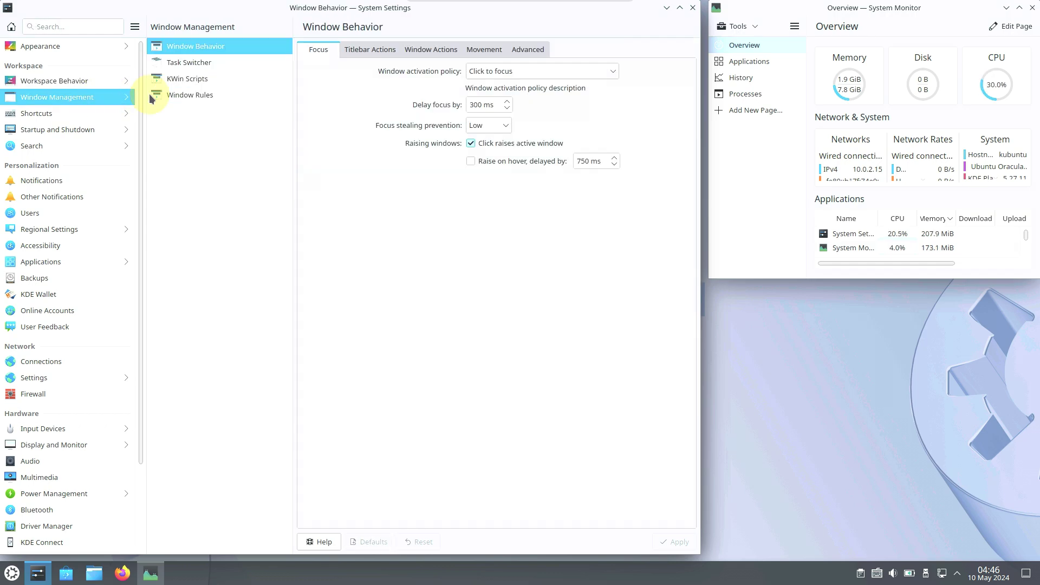
click(176, 64)
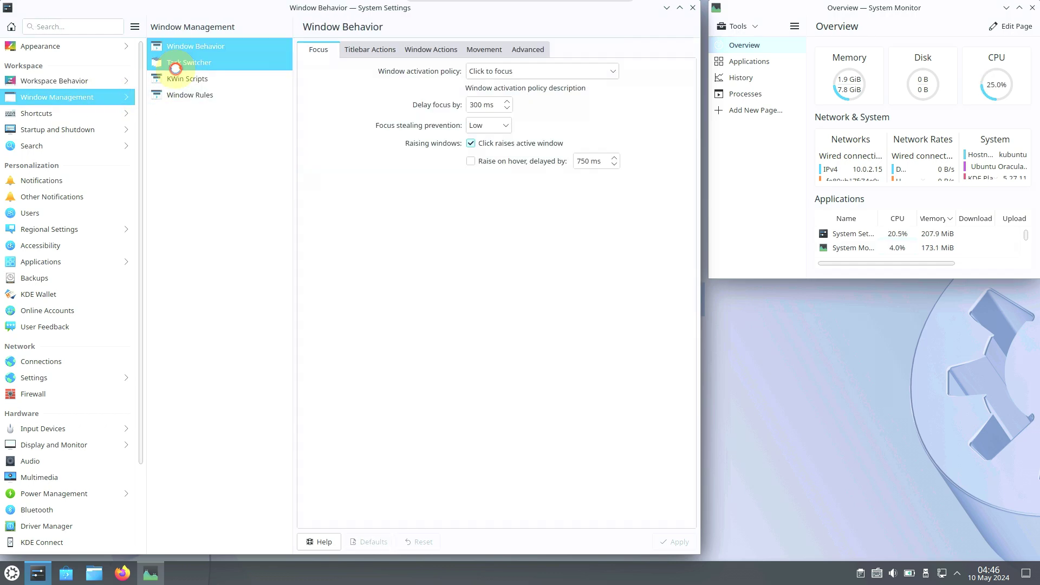
click(204, 96)
click(70, 117)
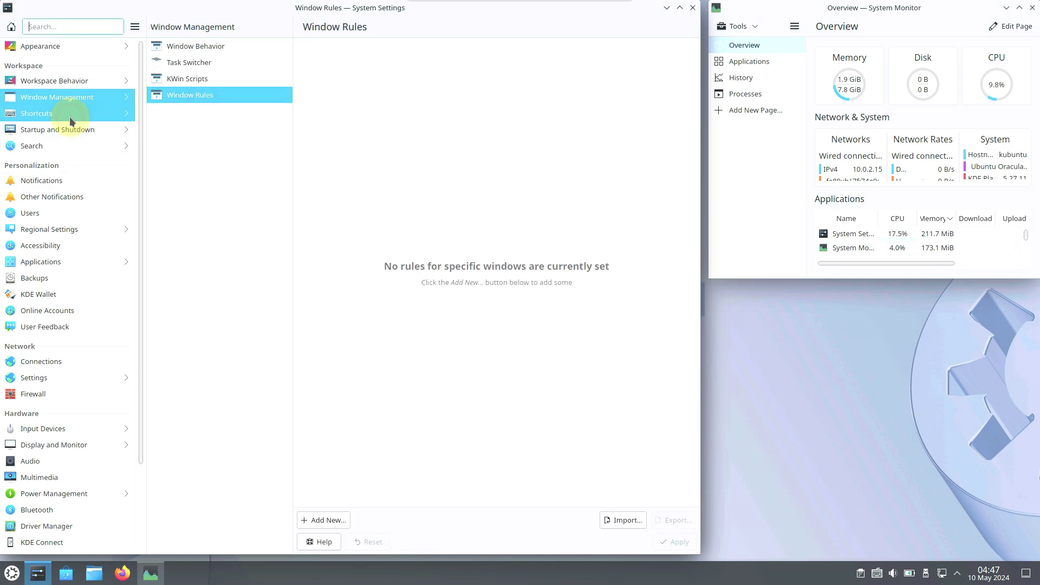
click(199, 73)
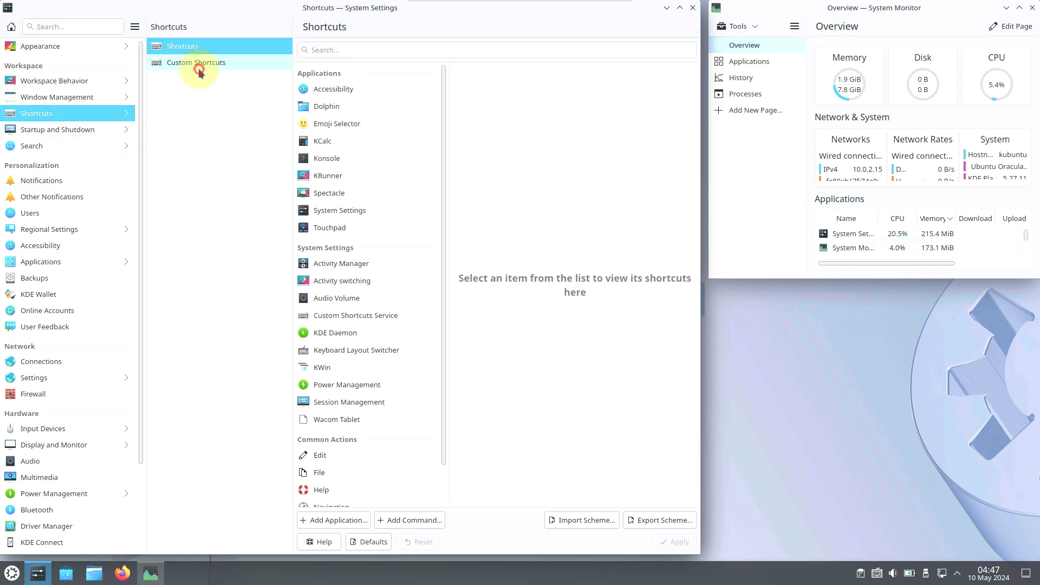
Examine the Startup and Shutdown settings for Login Screen, Autostart and Background Services, plus the File Search and Plasma Search pages.
click(109, 133)
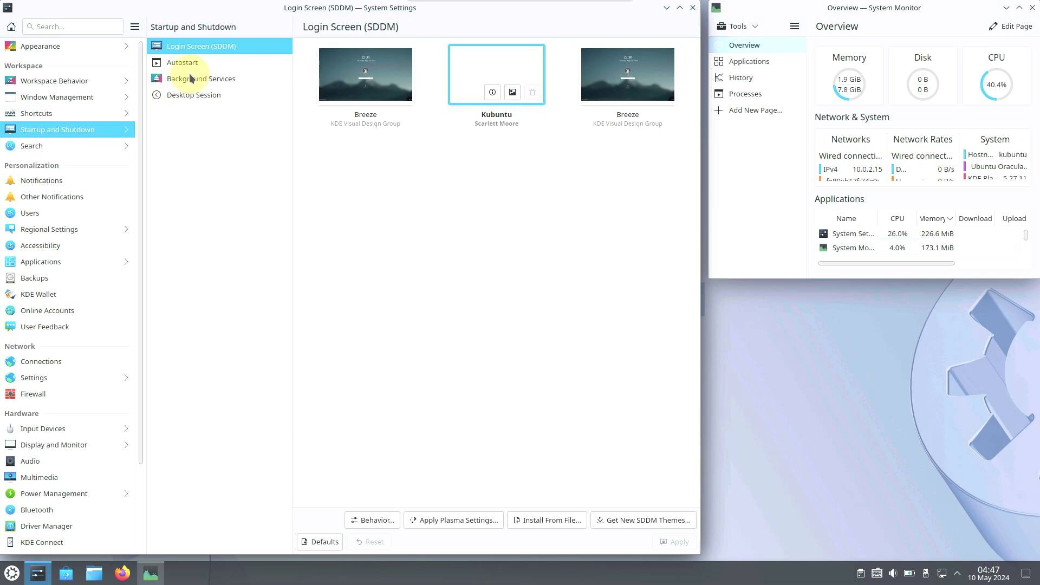
click(185, 63)
click(210, 88)
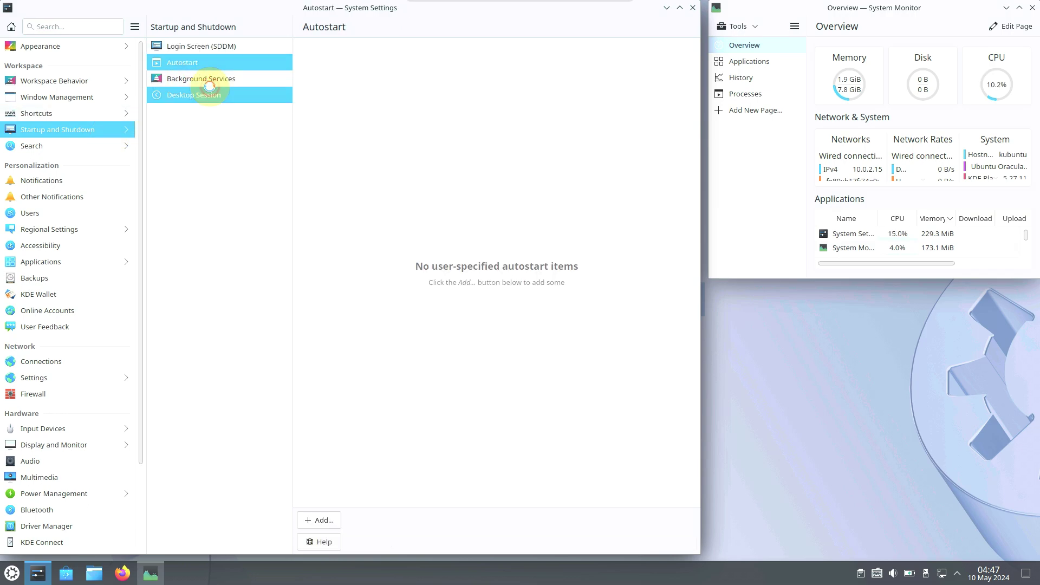
click(207, 87)
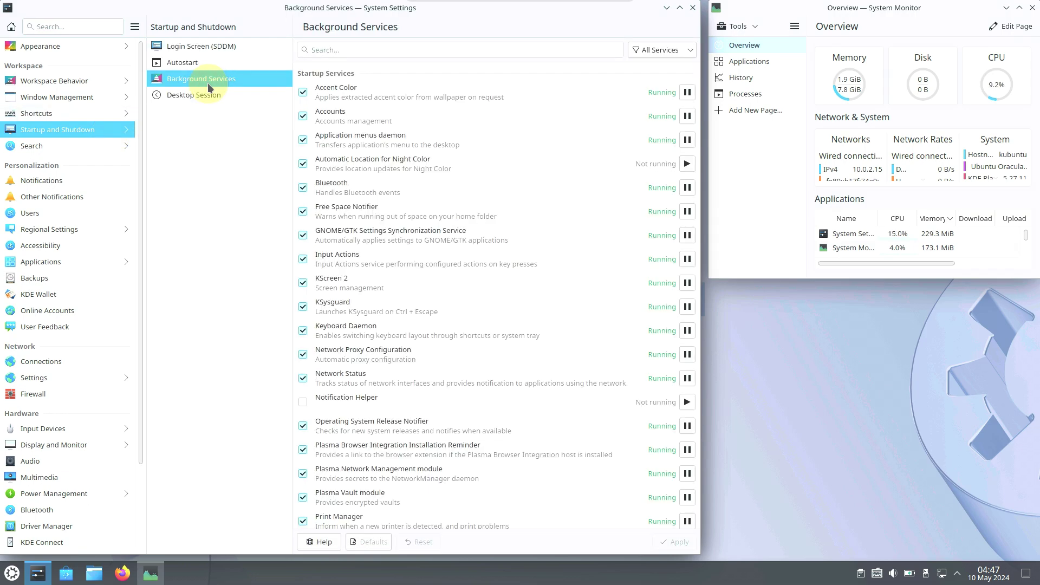
click(102, 143)
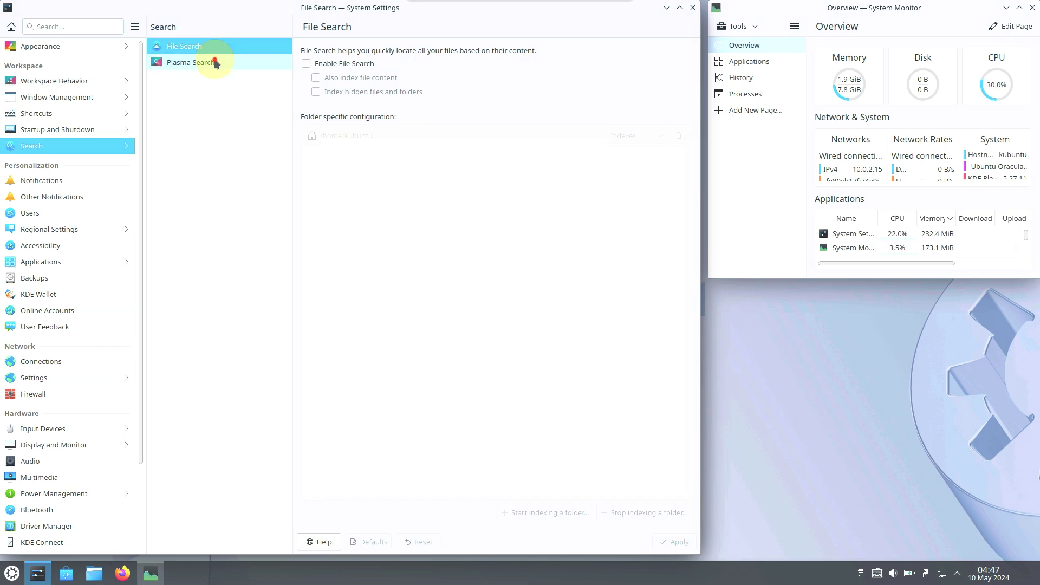
click(211, 61)
Examine the Personalization settings for Notifications, Other Notifications and Users.
click(99, 179)
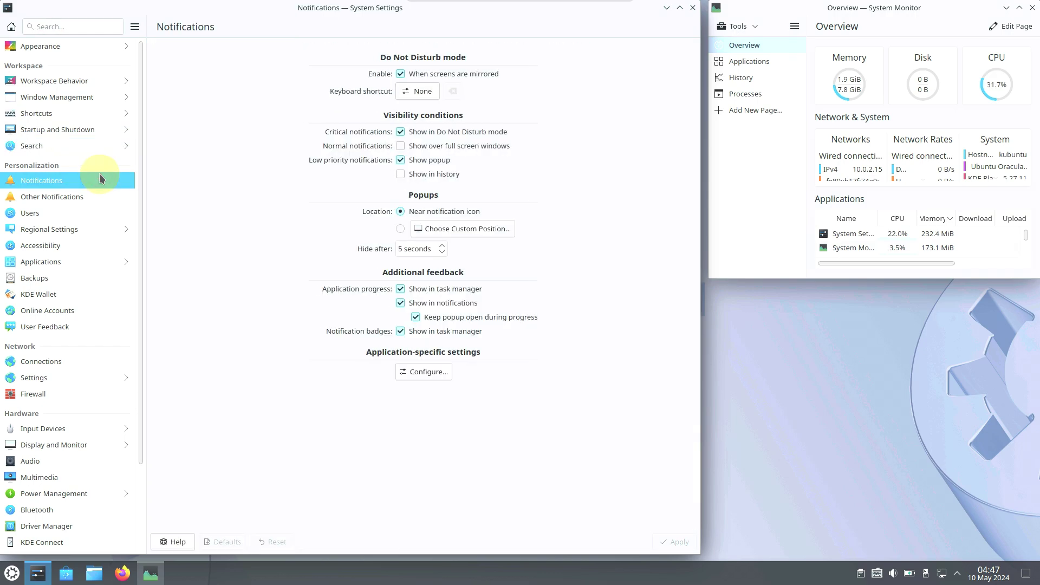
click(100, 195)
click(100, 209)
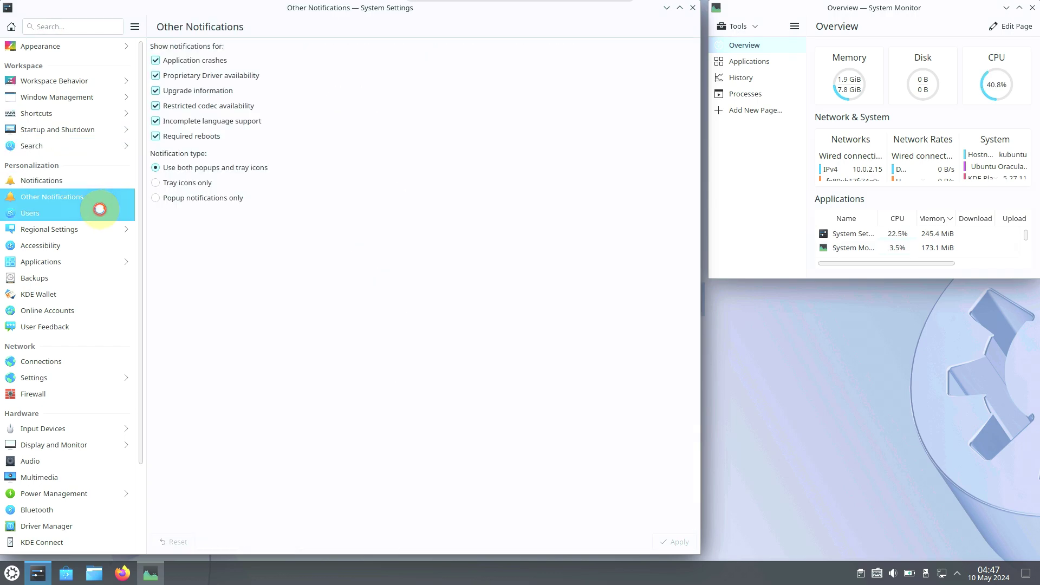
Examine the Regional Settings pages for Region & Language, Spell Check, Date & Time and Input Method.
click(110, 227)
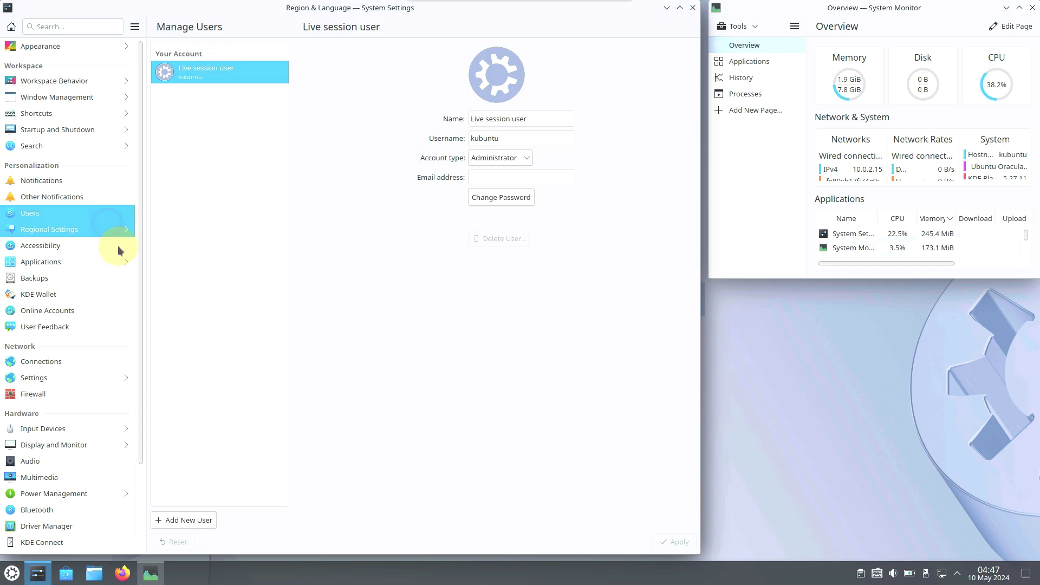
click(186, 63)
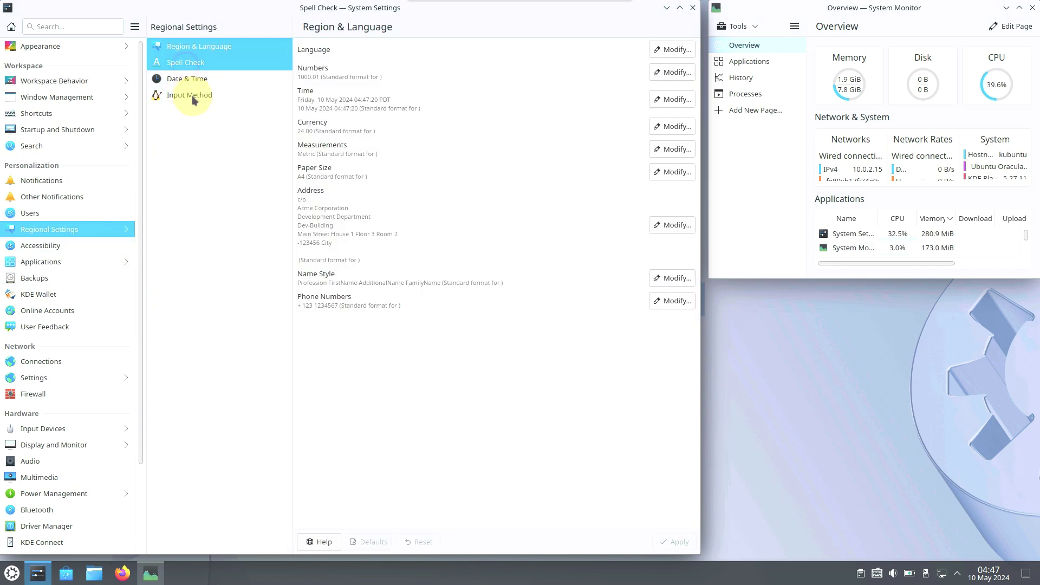
click(194, 88)
click(189, 94)
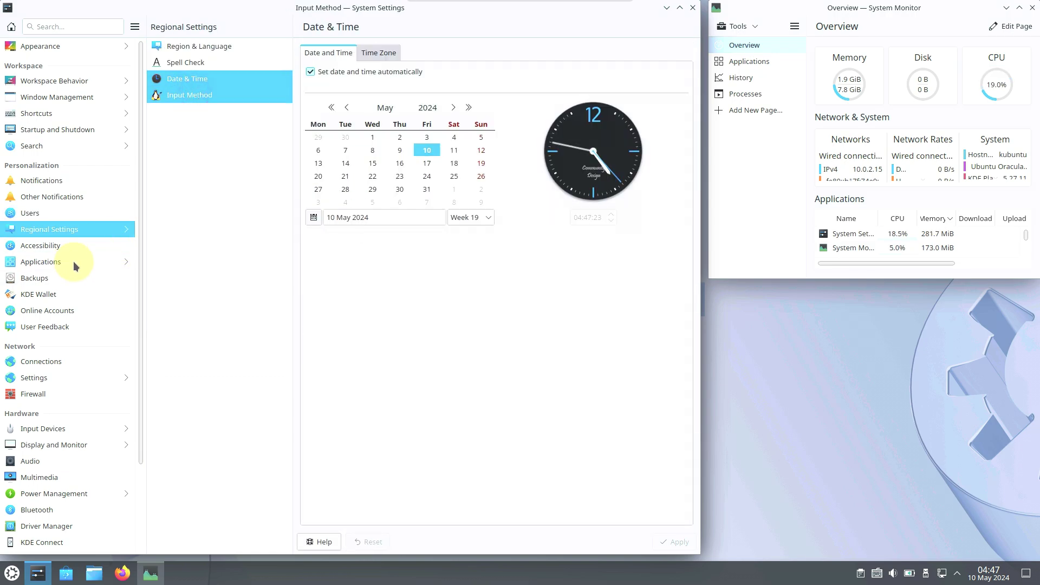
Examine the Accessibility settings and the Applications pages for File Associations, Locations, Default Applications and Diagnostics.
click(69, 247)
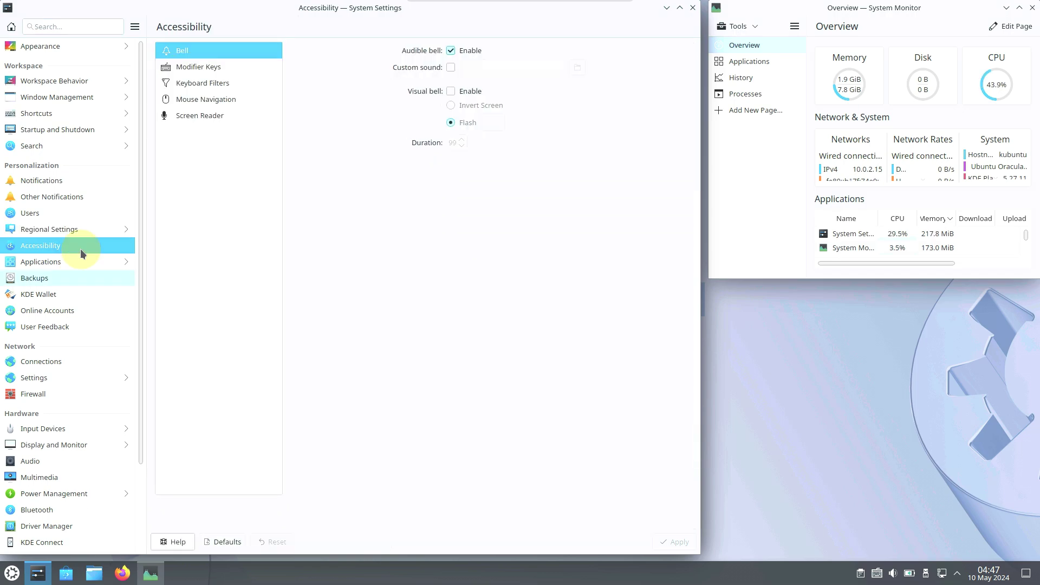
click(81, 262)
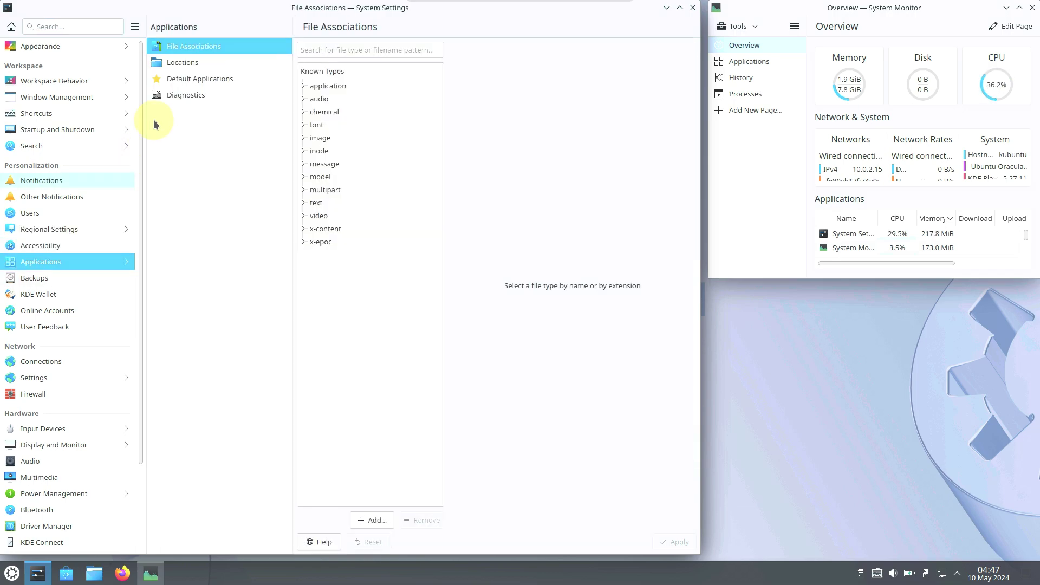
click(169, 65)
click(177, 77)
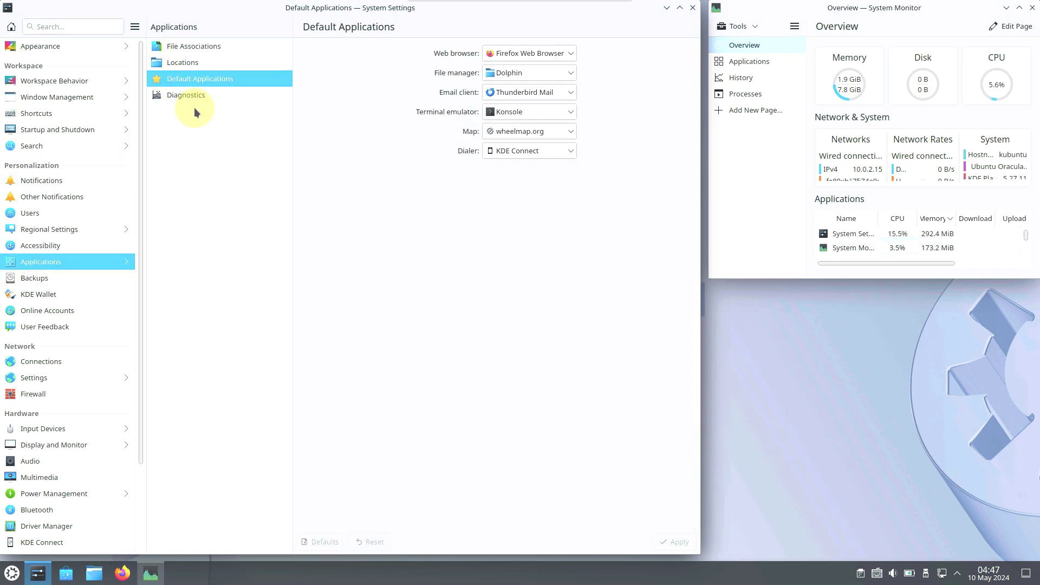
click(193, 99)
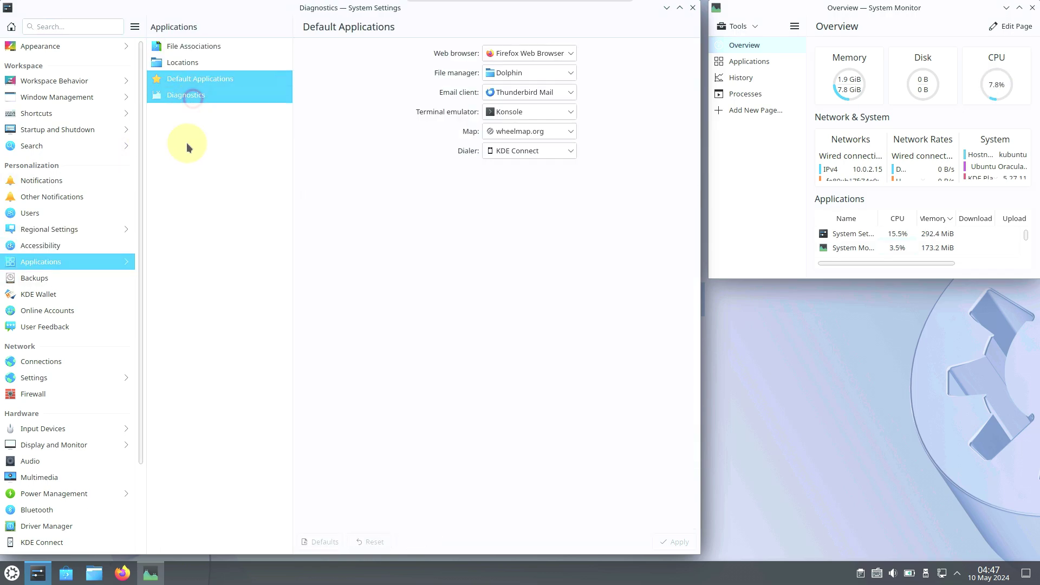
Examine the Personalization settings for Backups, KDE Wallet, Online Accounts and User Feedback.
click(89, 272)
click(90, 292)
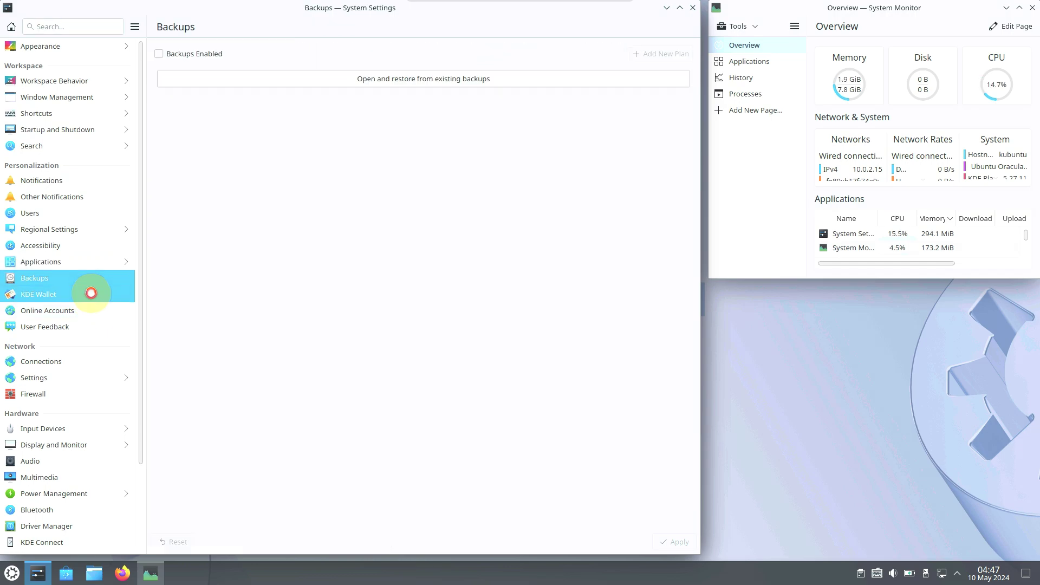
click(100, 311)
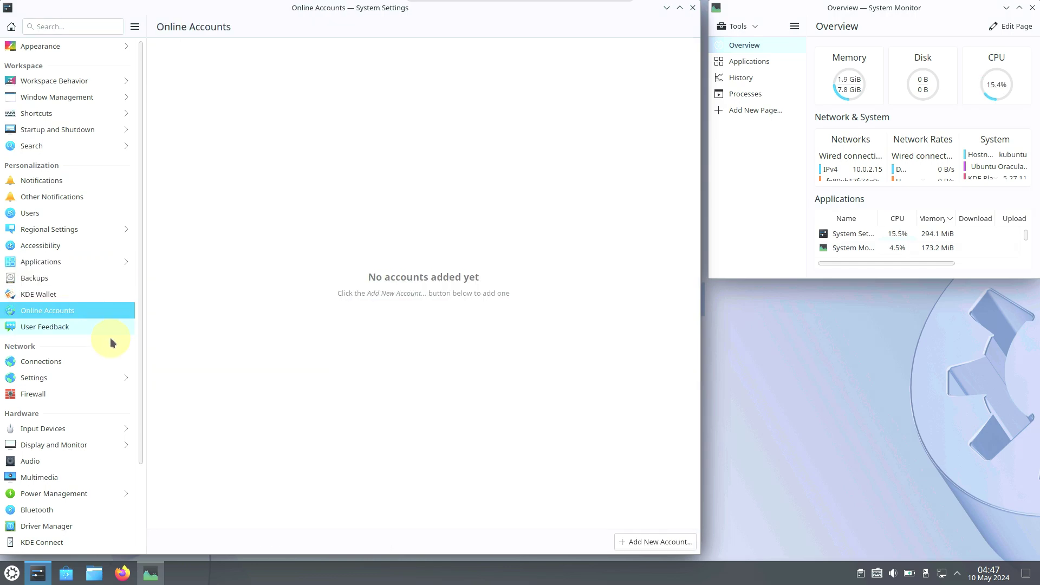
click(105, 331)
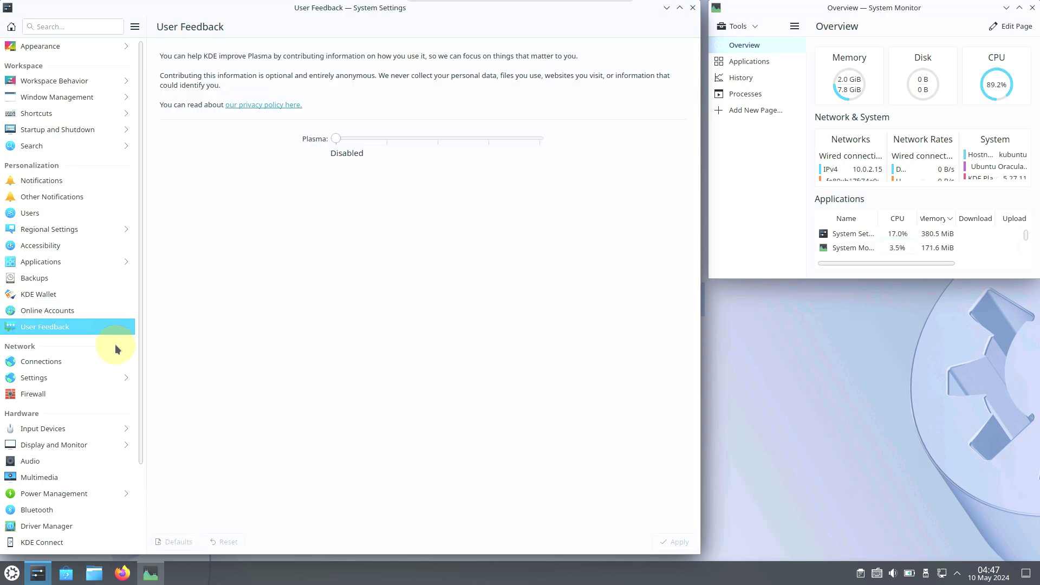
Examine the Network pages for Connections, Proxy, Connection Preferences, SSL Preferences, Cookies, Windows Shares and Firewall, cancelling the firewall's authentication request.
click(121, 366)
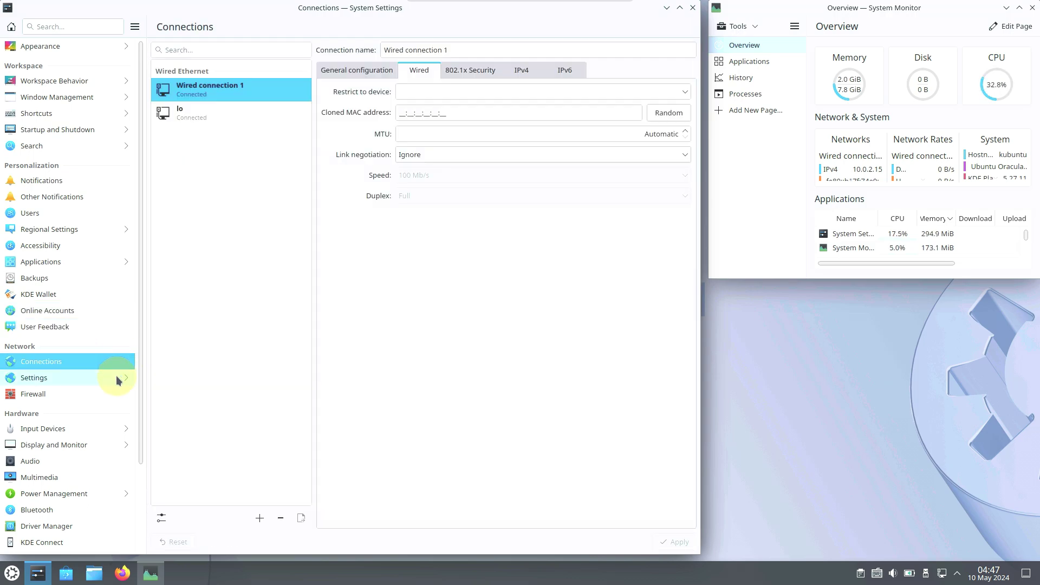
click(118, 380)
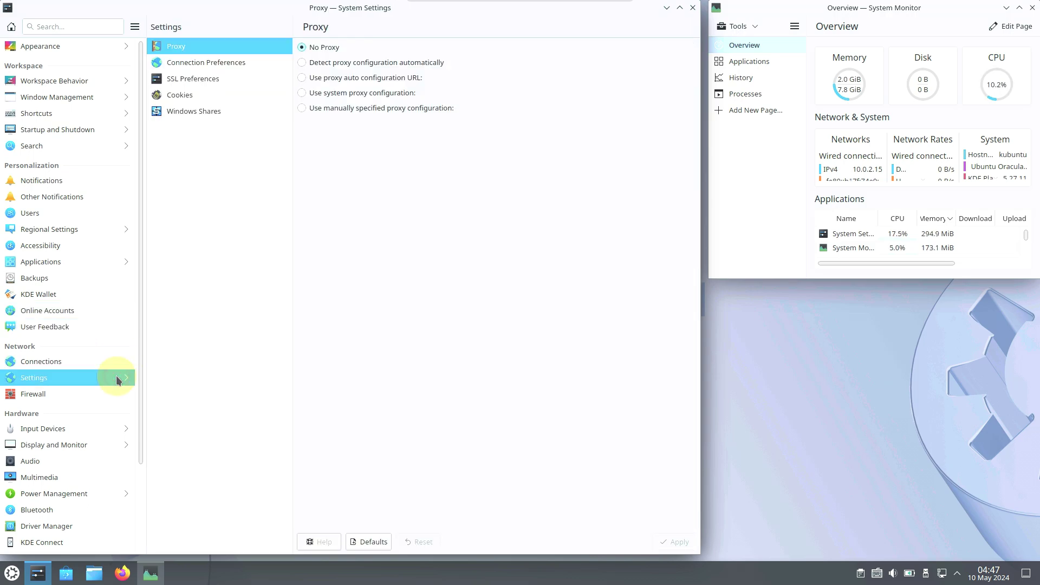
click(204, 63)
click(206, 80)
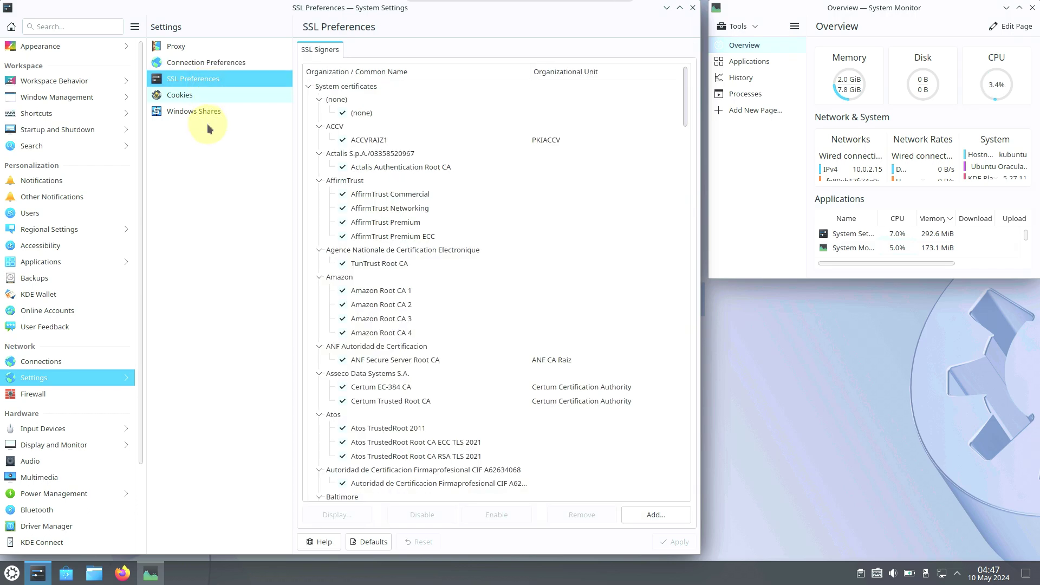
click(207, 95)
click(207, 112)
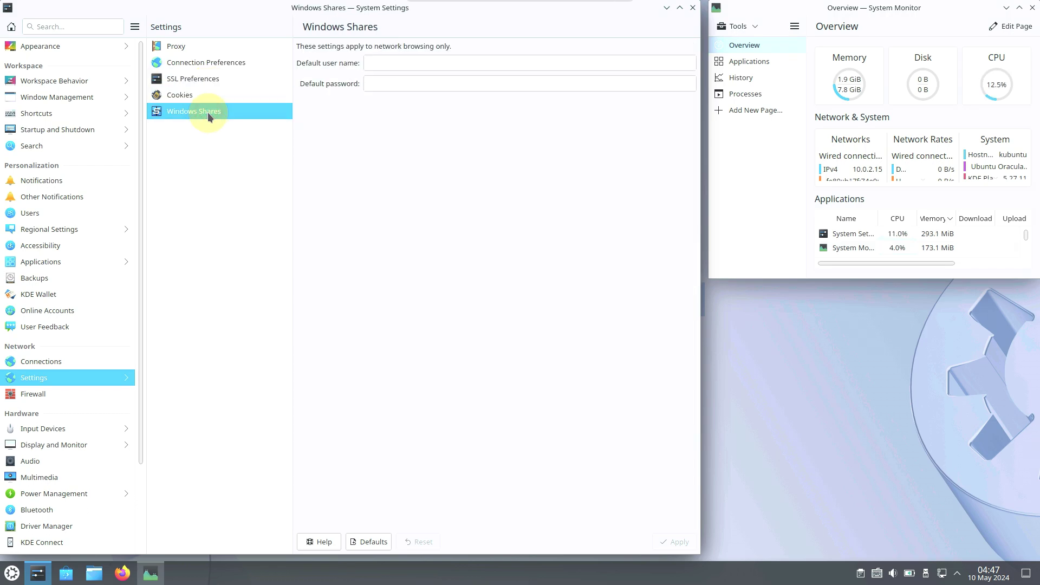
click(37, 394)
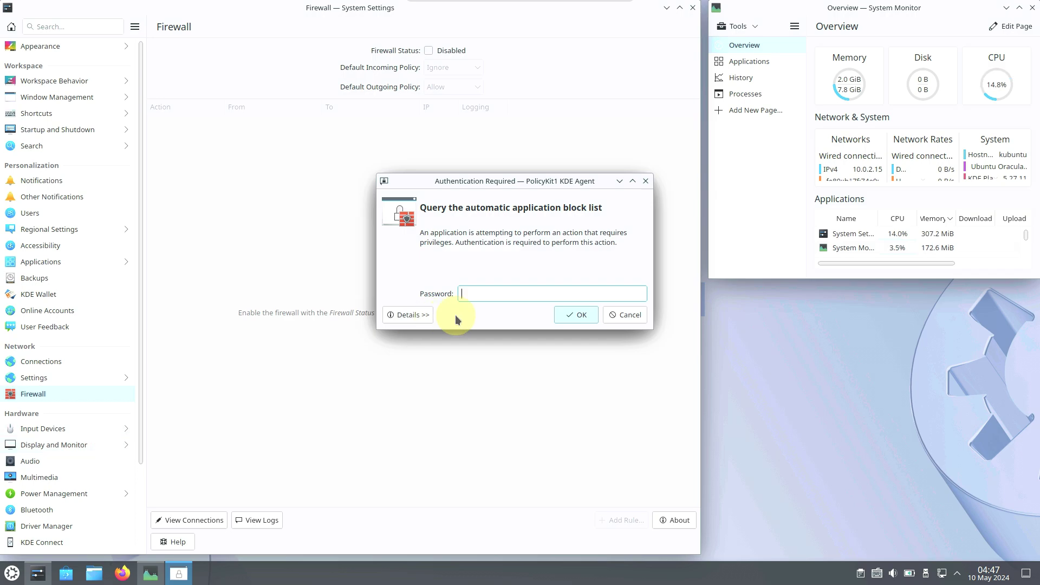
click(622, 319)
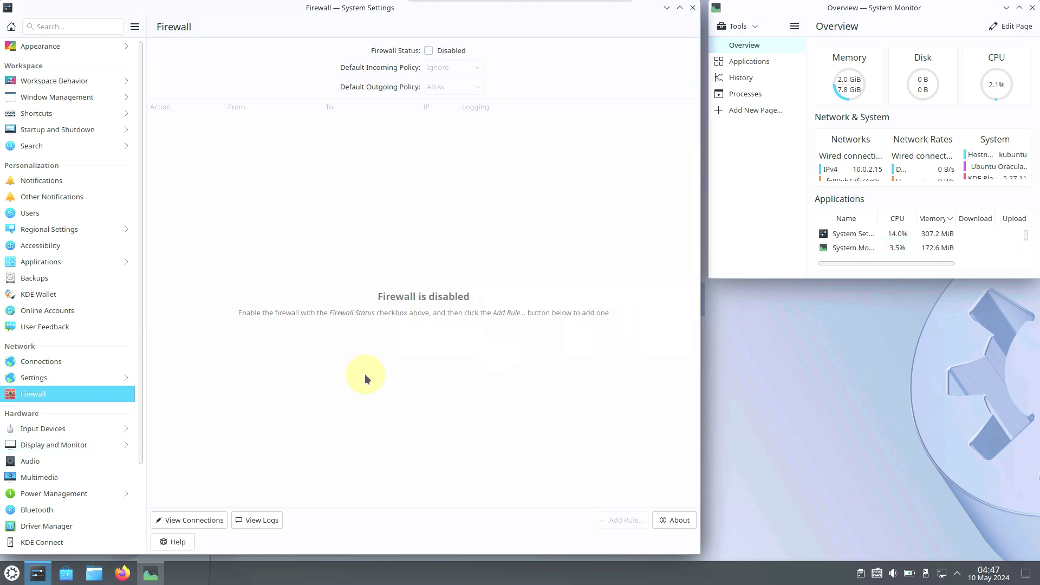
Examine the Input Devices settings for Keyboard, Mouse, Game Controller, Graphic Tablet and Touchpad.
click(47, 436)
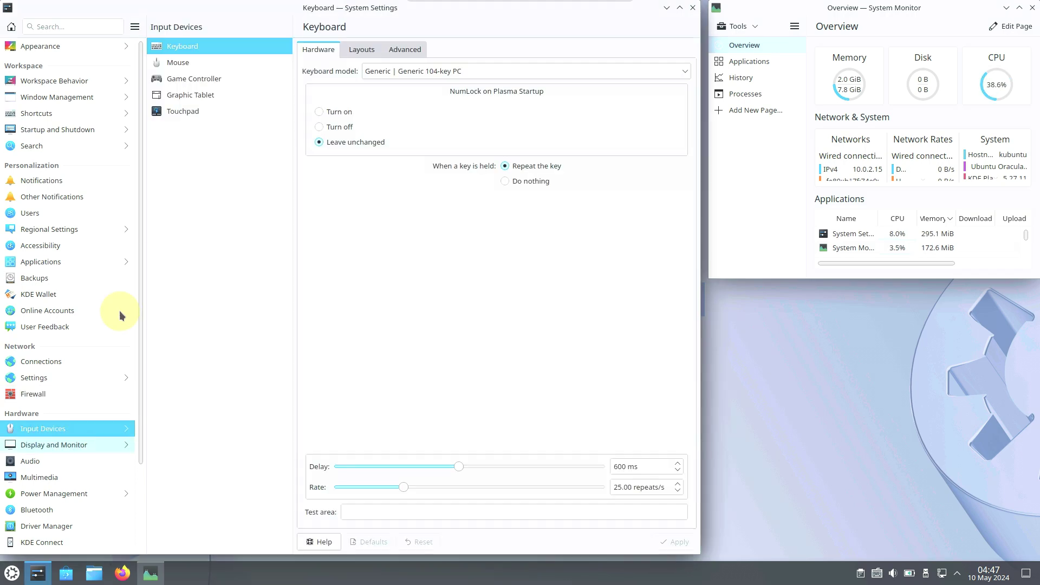
click(192, 61)
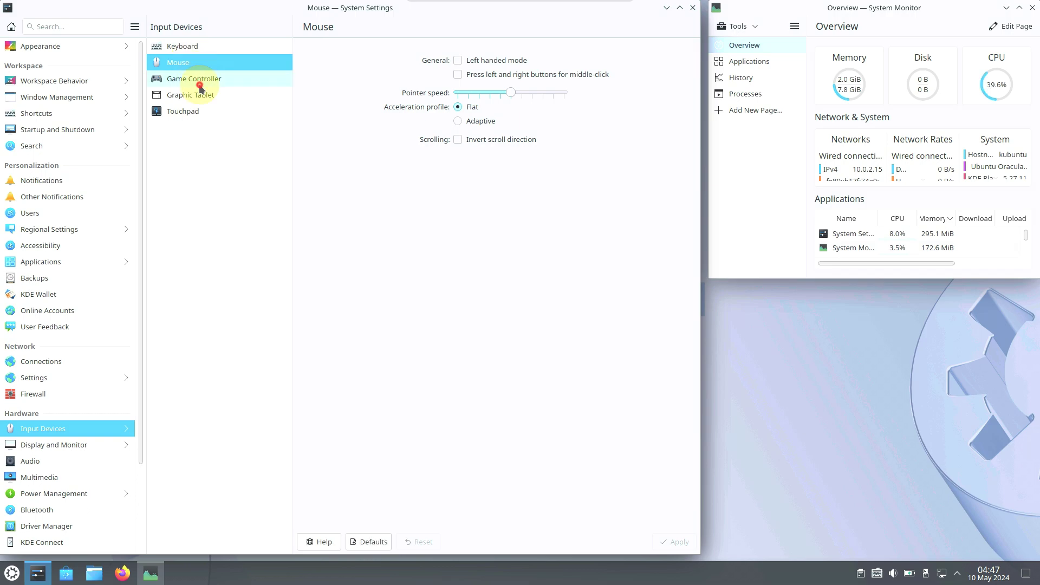
click(198, 82)
click(205, 96)
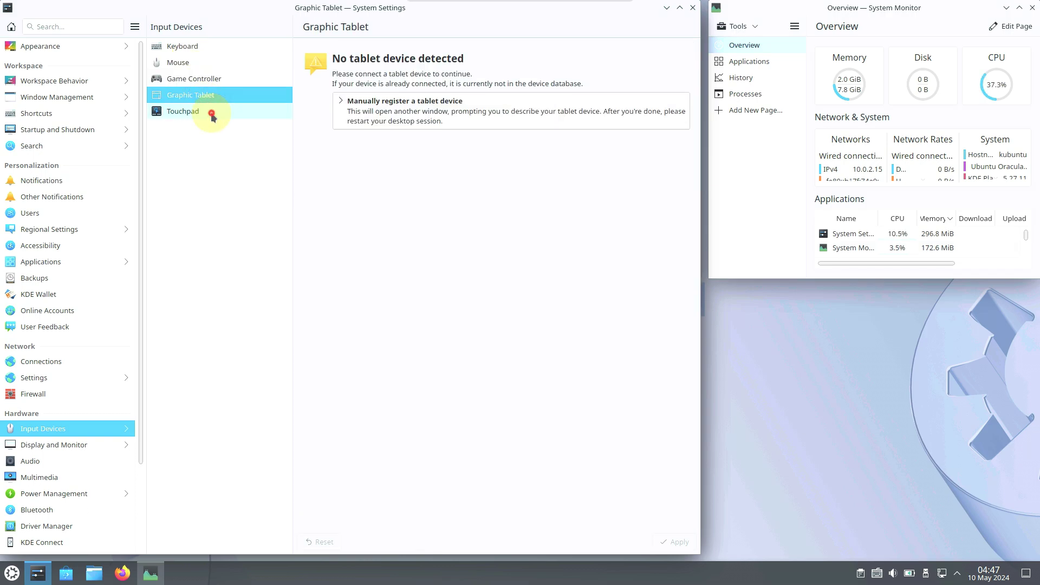
click(209, 111)
Examine the Display and Monitor settings for Display Configuration, Compositor, Gamma and Night Color.
click(54, 445)
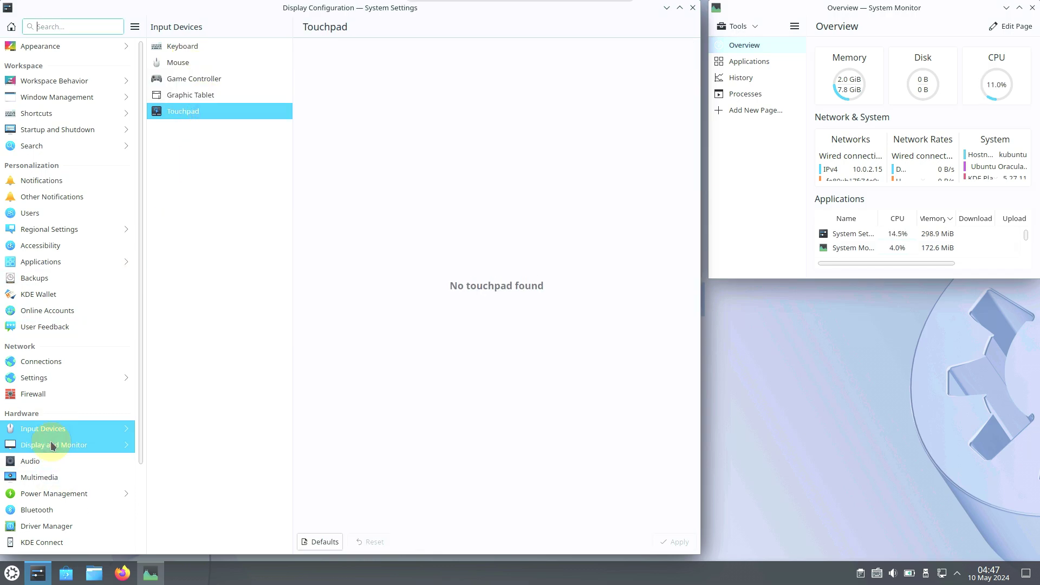
click(201, 61)
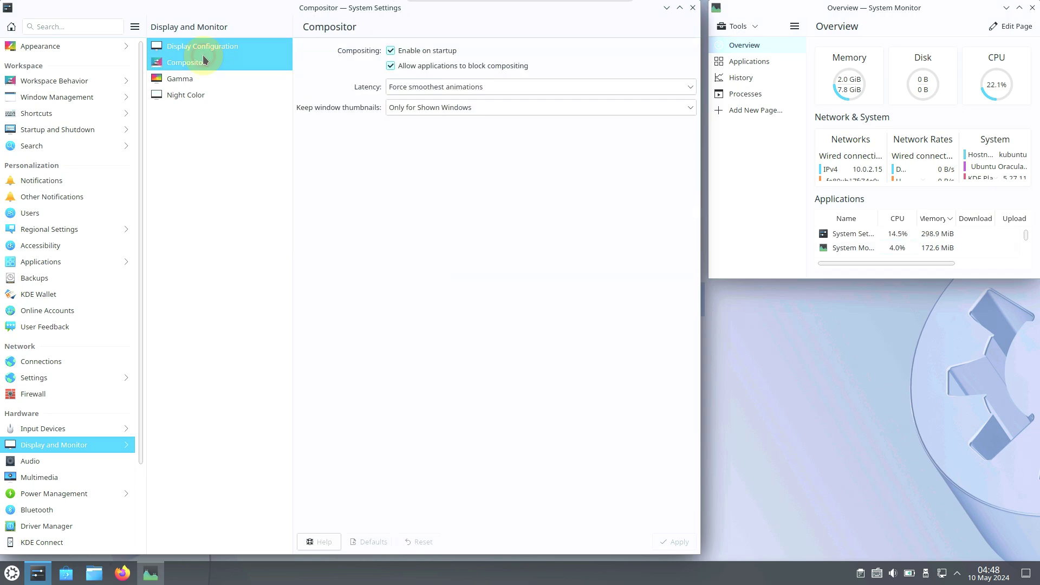
click(204, 80)
click(203, 95)
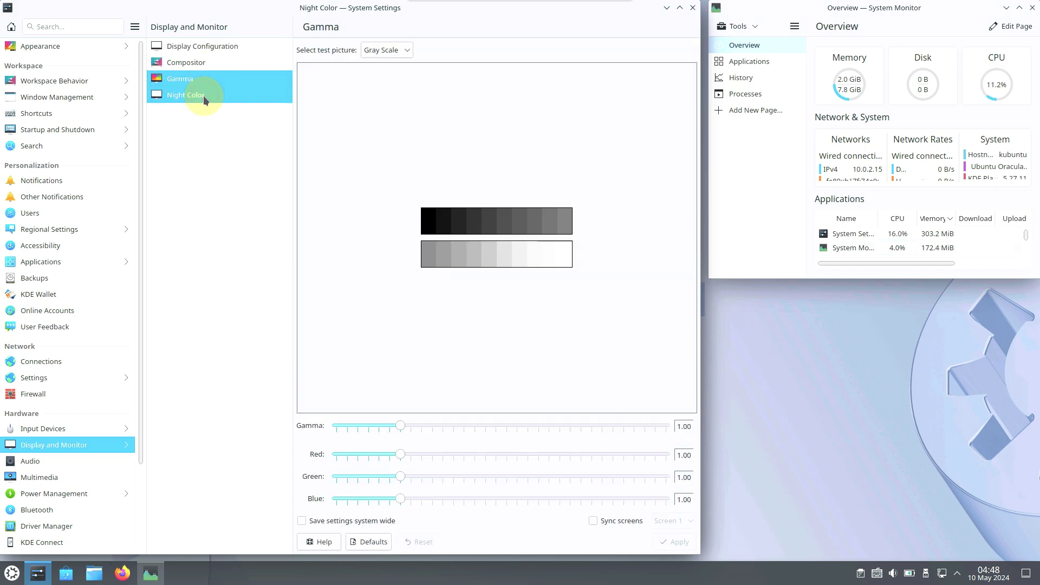
Examine the Audio page and the Multimedia audio CD settings for General, Names, FLAC, MP3 and Ogg Vorbis encoding.
drag(142, 322, 141, 424)
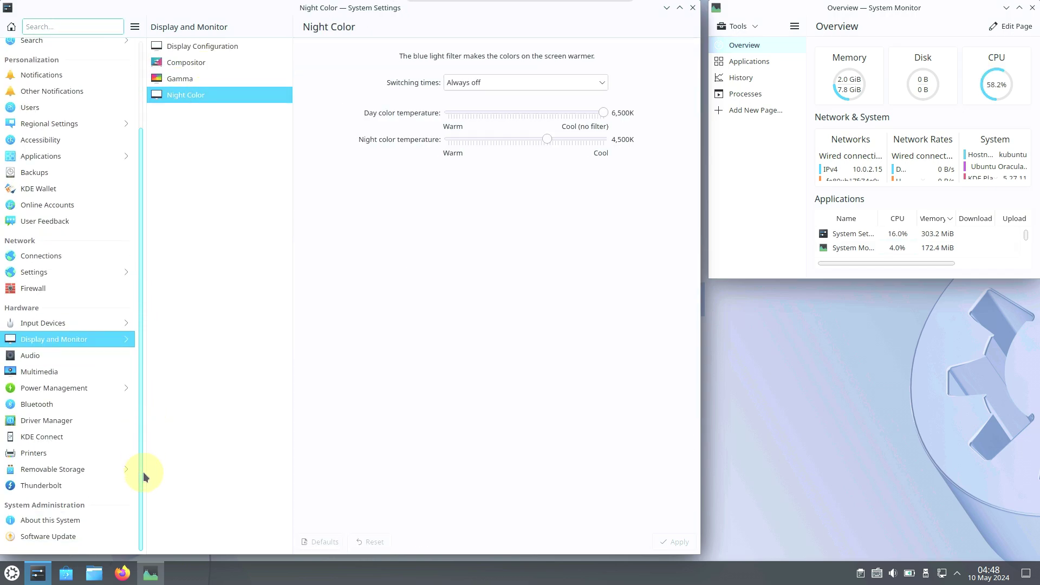
click(74, 354)
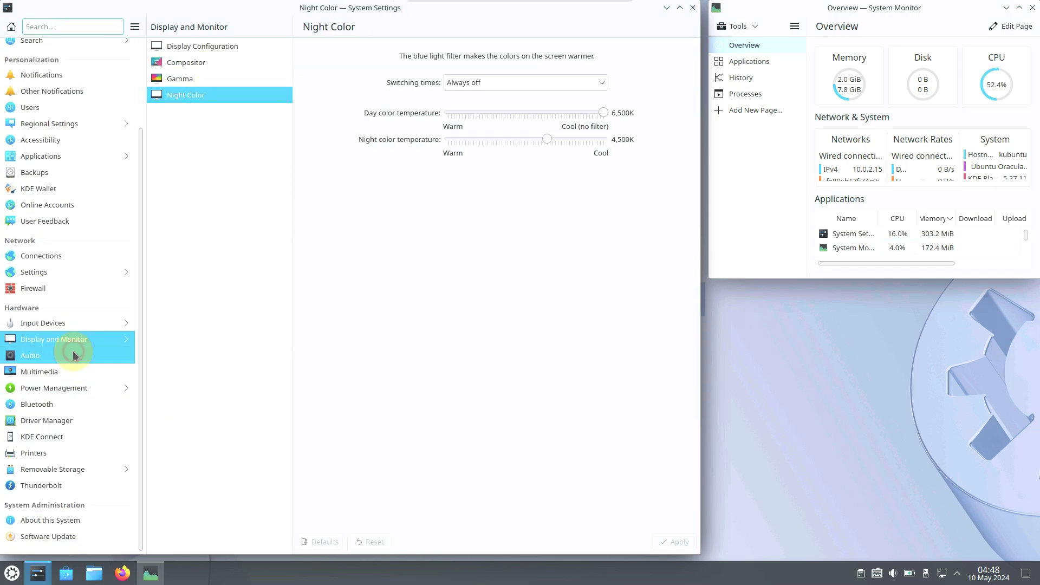
click(93, 375)
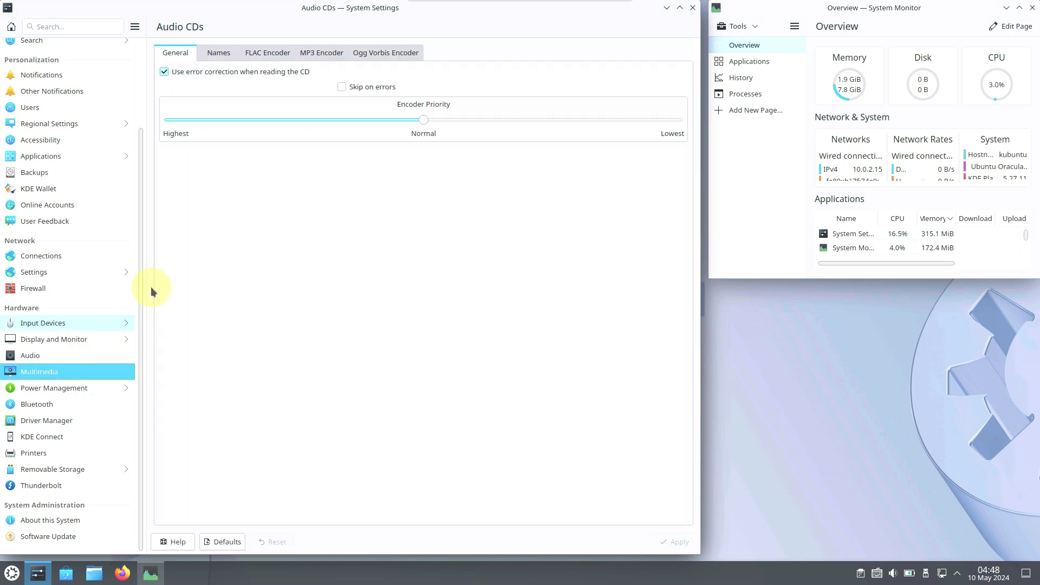
click(219, 52)
click(278, 53)
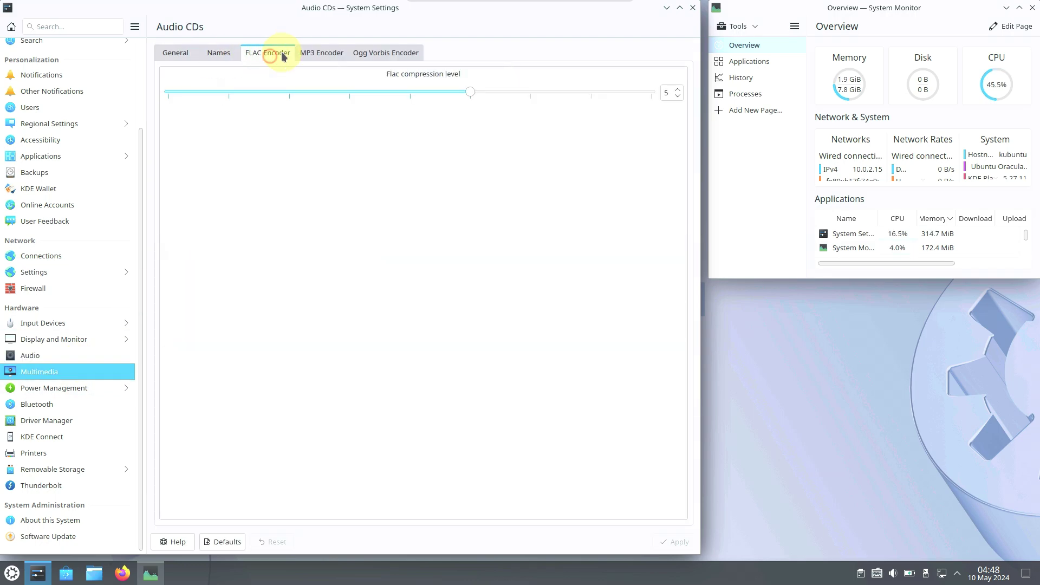
click(322, 52)
click(394, 53)
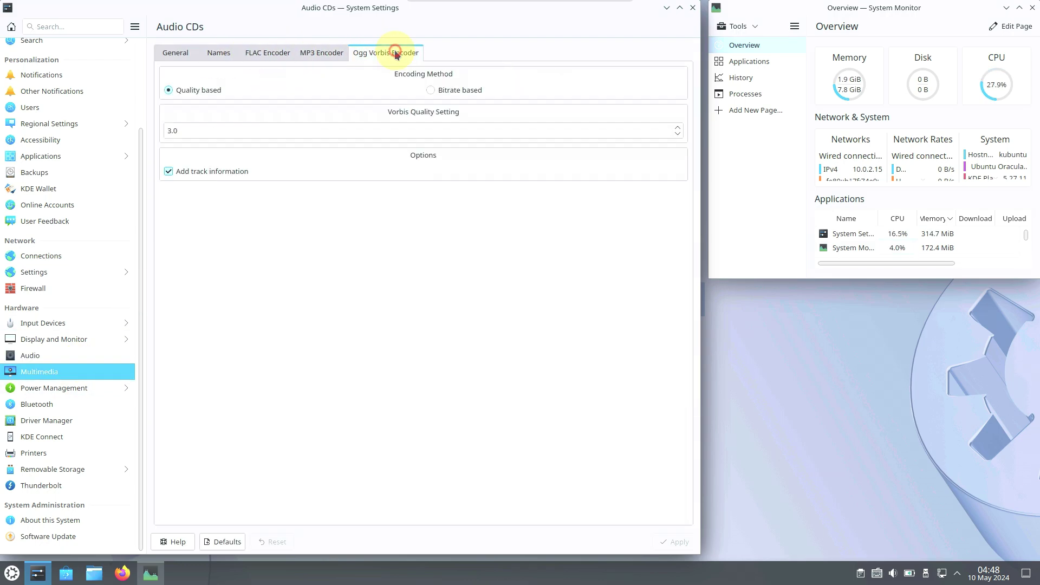
Examine Power Management's Energy Saving profiles for AC power, battery and low battery, plus the Activity and Advanced Power Settings.
click(97, 387)
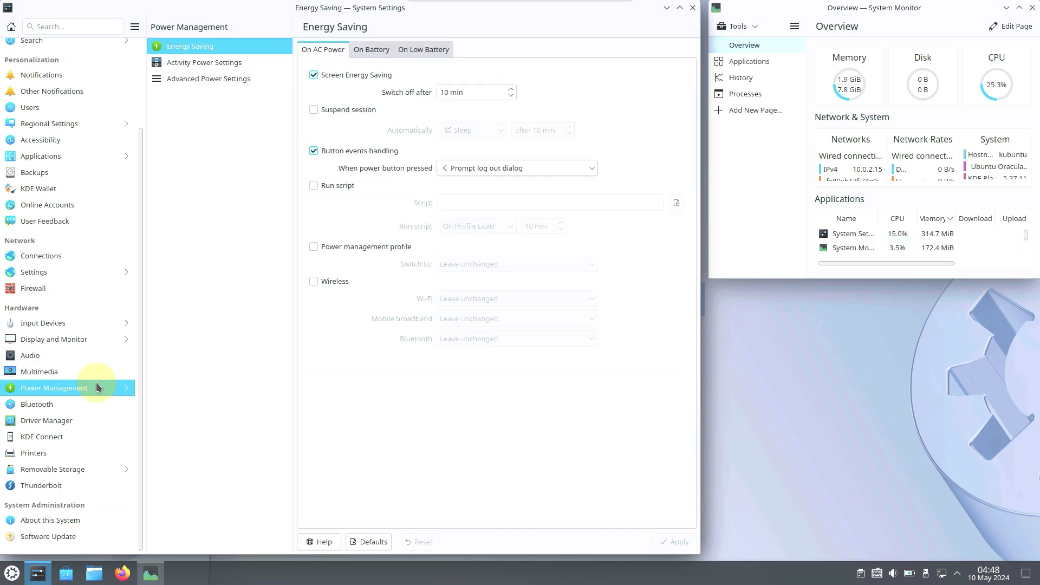
click(381, 53)
click(423, 49)
click(269, 64)
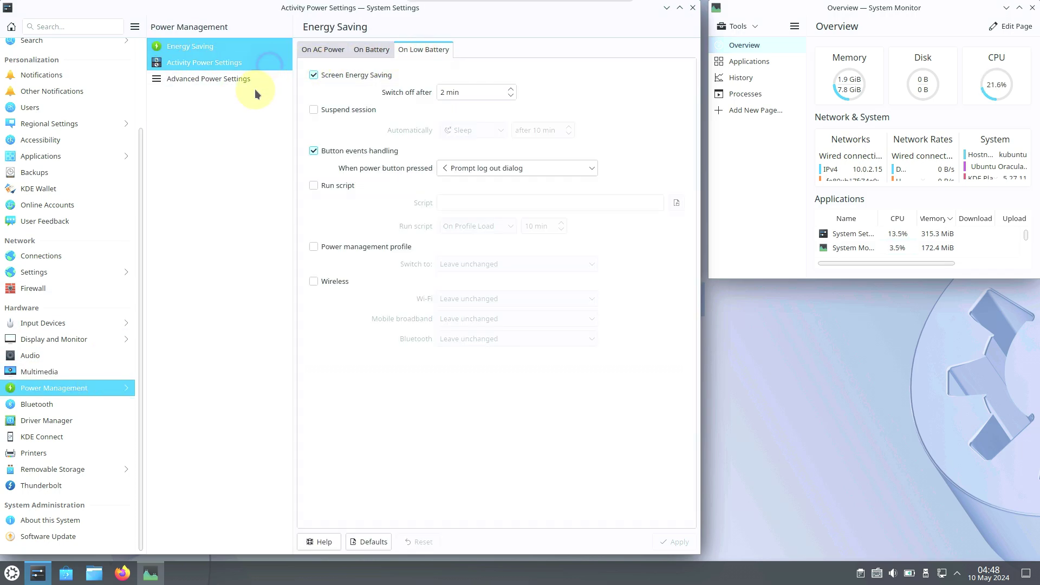
click(245, 78)
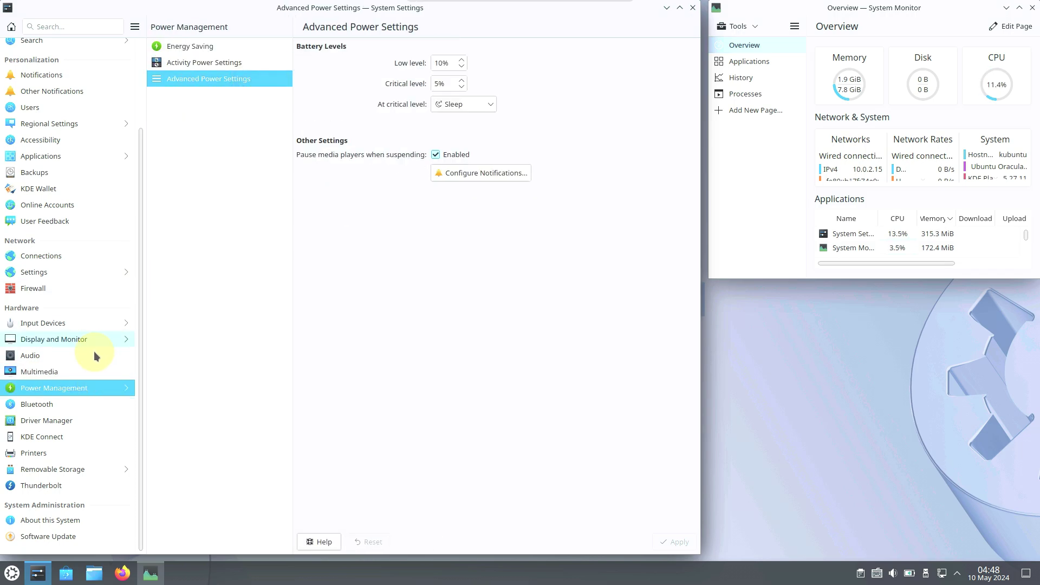
Examine the Bluetooth page and launch Driver Manager to review the Ubuntu Software download options and Other Software sources.
click(81, 407)
click(88, 418)
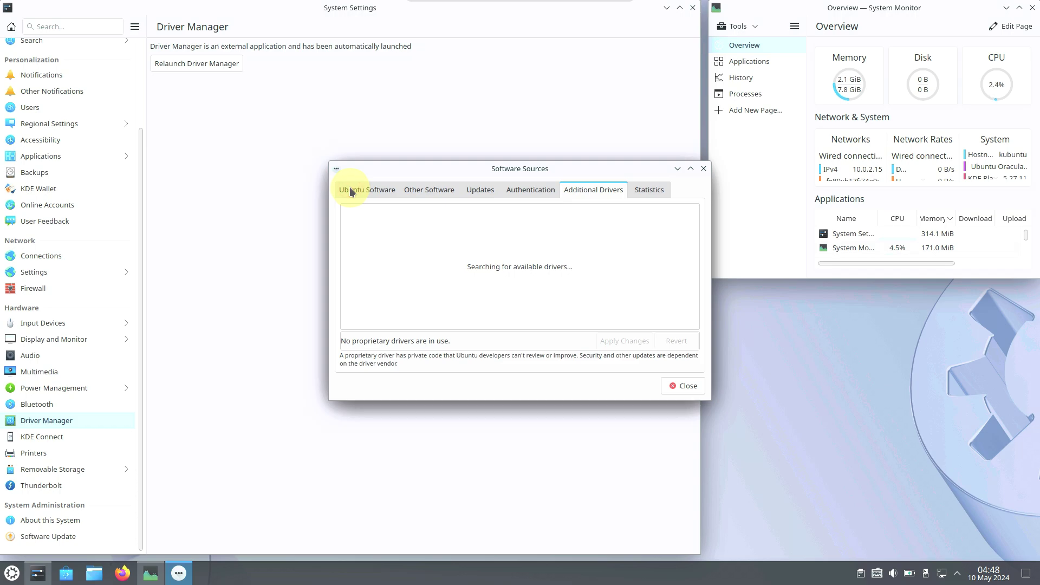
click(351, 192)
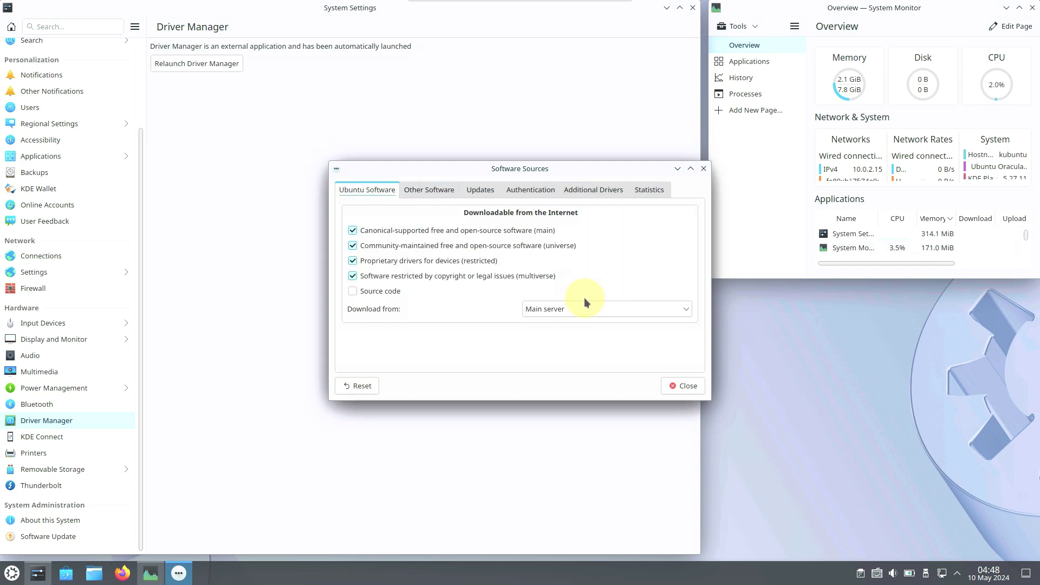
click(584, 307)
click(637, 248)
click(428, 190)
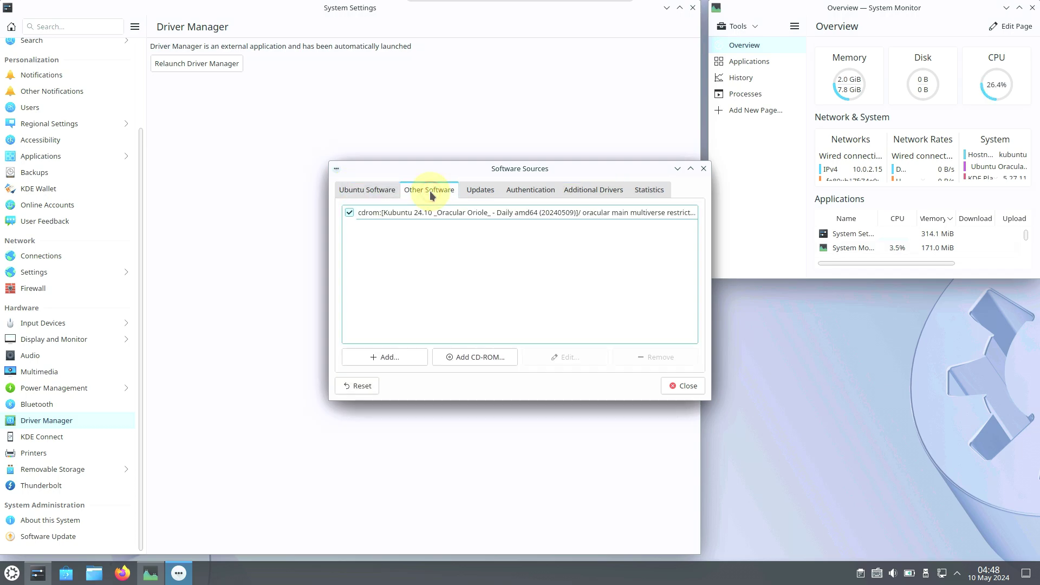
Examine the software update settings, including the choices for update check frequency and new distribution releases.
click(498, 191)
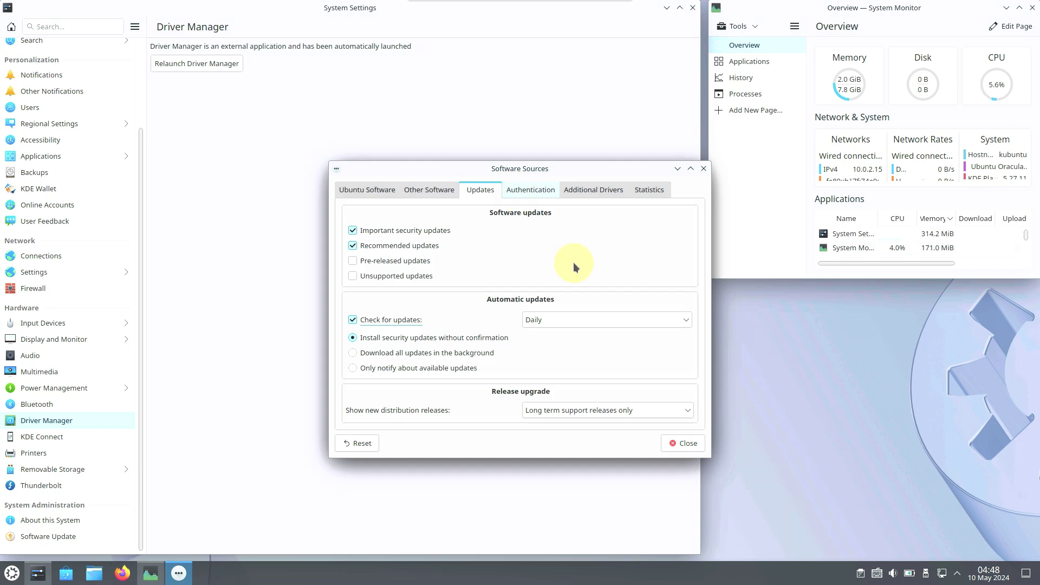
click(593, 314)
click(593, 262)
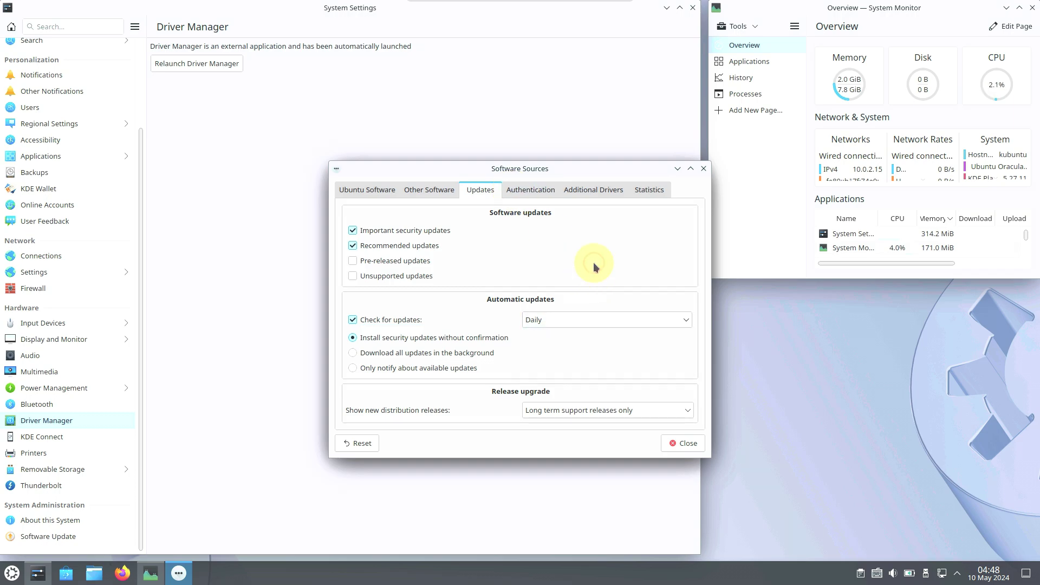
click(629, 416)
click(579, 263)
Examine the Authentication, Additional Drivers and Statistics pages of Software Sources and close the window.
click(543, 194)
click(591, 194)
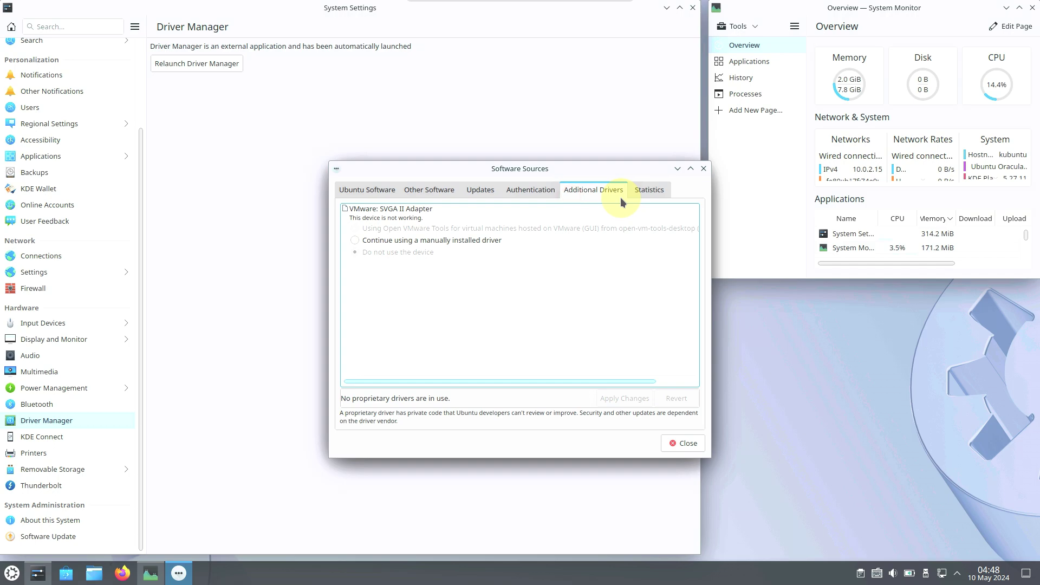
click(648, 190)
click(681, 443)
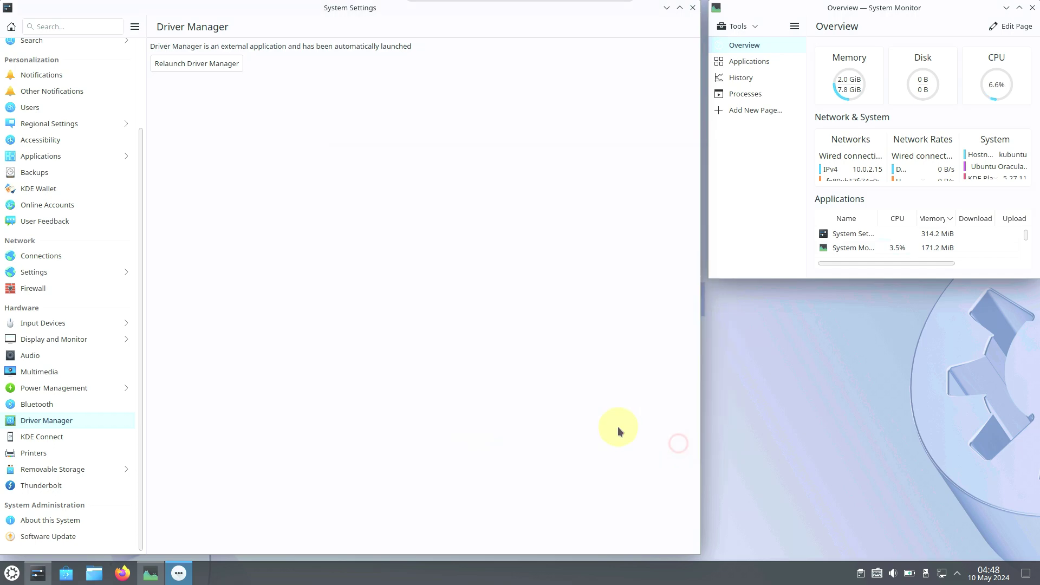
Examine the Hardware pages for KDE Connect, Printers, Removable Storage device actions, digital cameras and removable devices, and Thunderbolt.
click(54, 438)
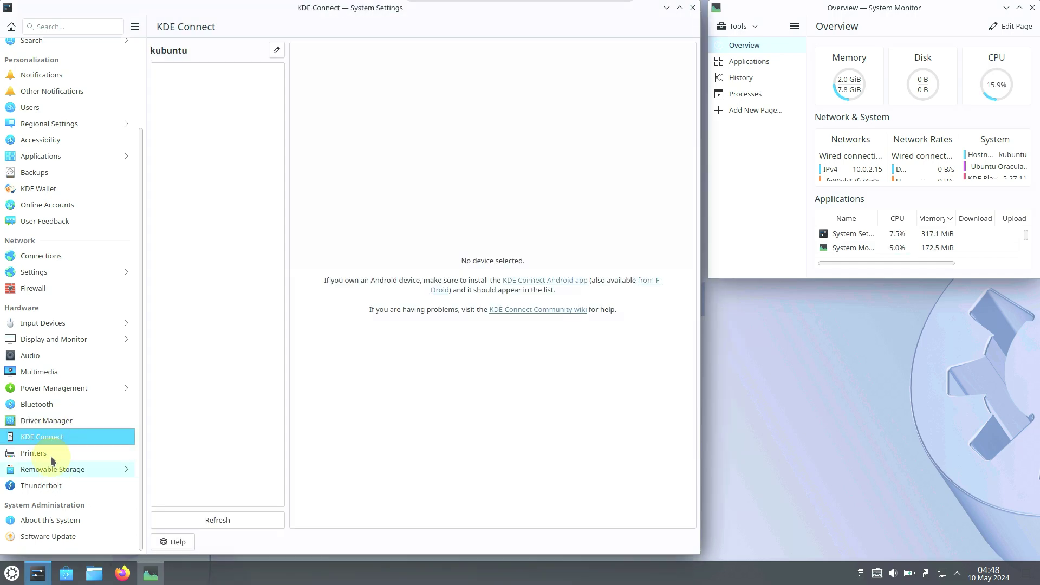
click(52, 458)
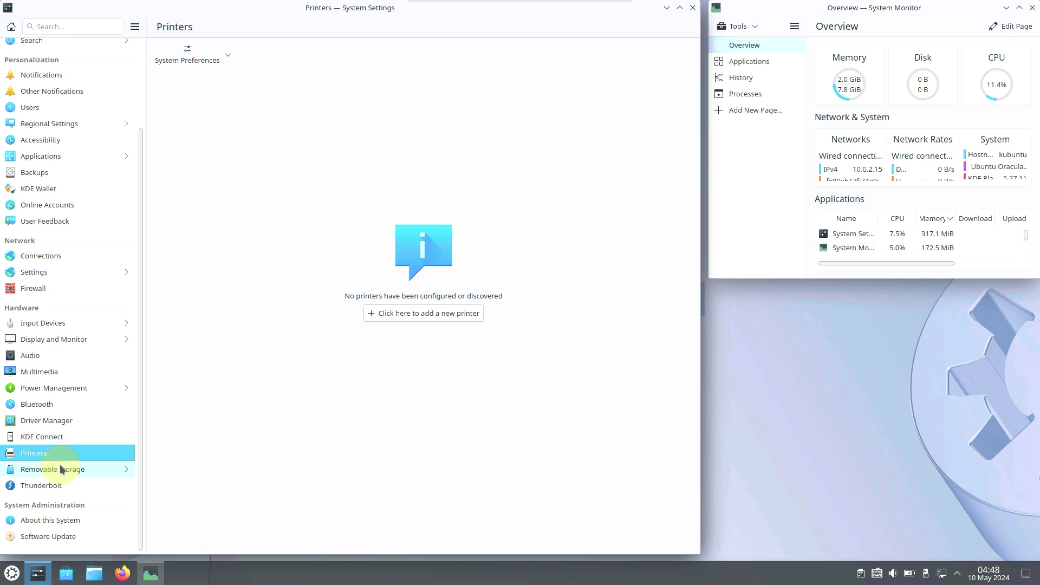
click(62, 469)
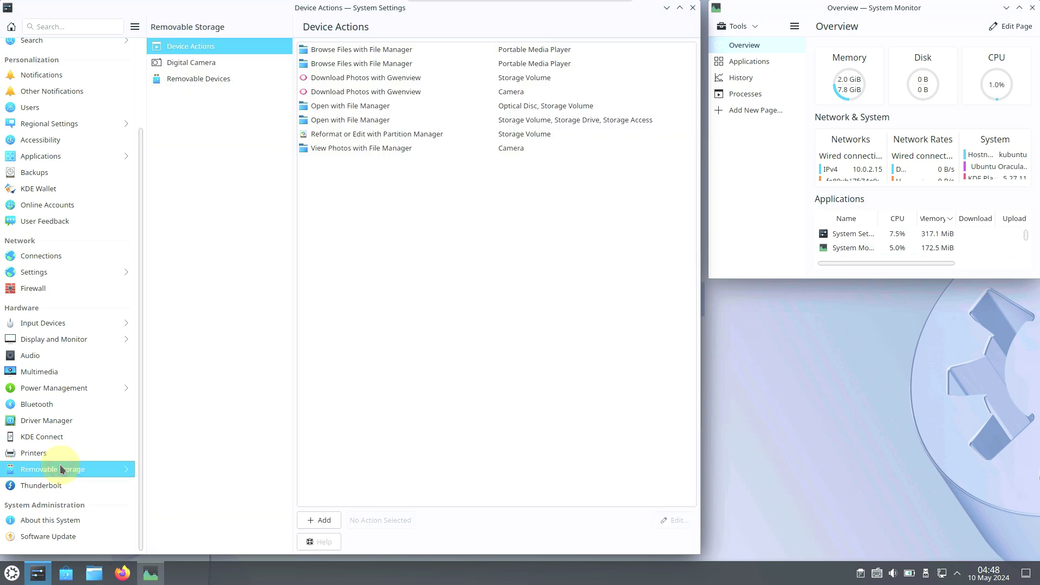
click(207, 78)
click(206, 66)
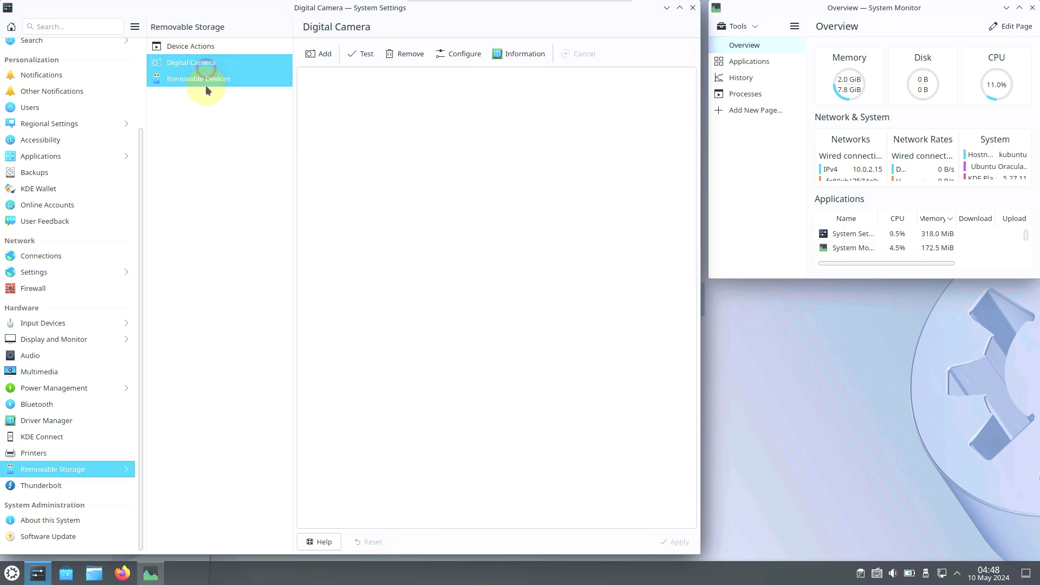
click(41, 485)
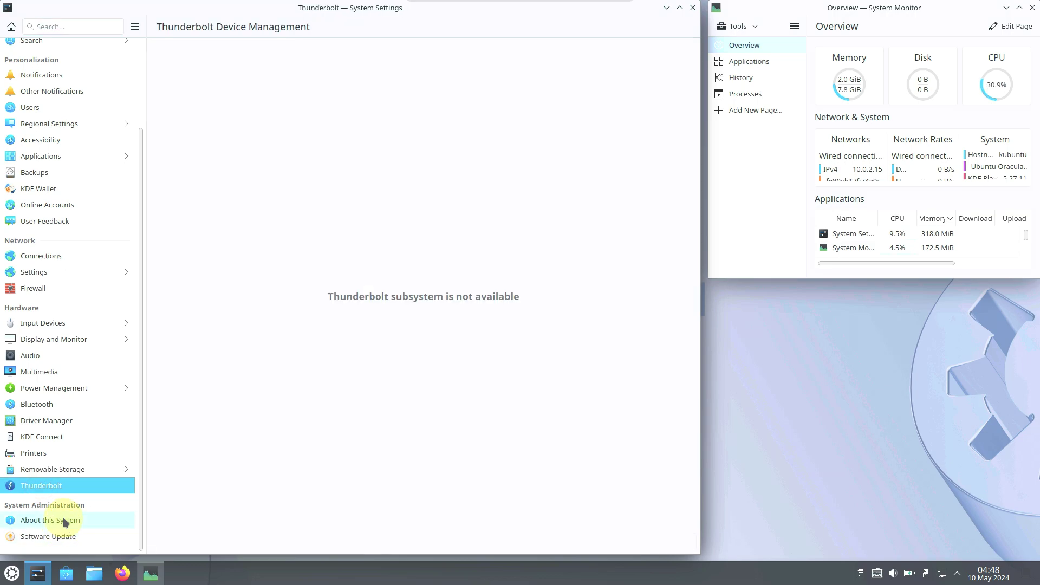
Examine the System Administration pages About this System and Software Update, and close System Settings.
click(59, 521)
click(71, 536)
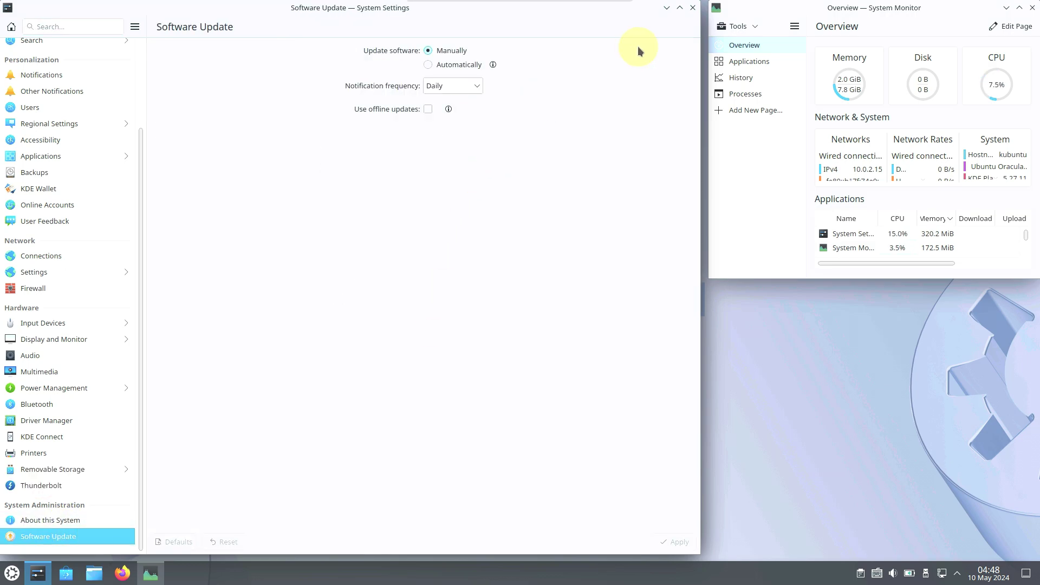
click(690, 11)
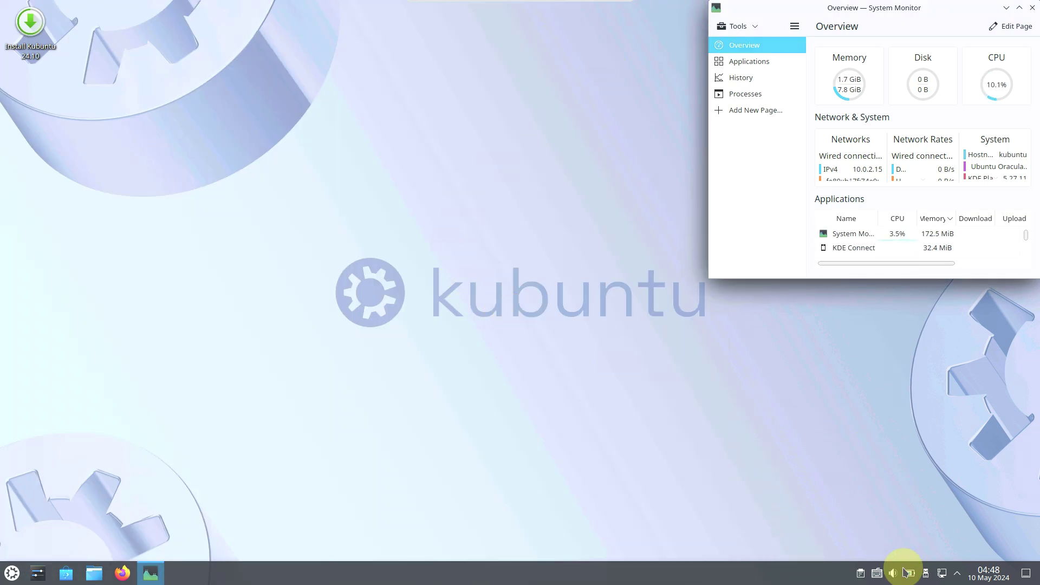
View the clipboard history and the audio volume controls from the system tray, closing each popup.
click(861, 574)
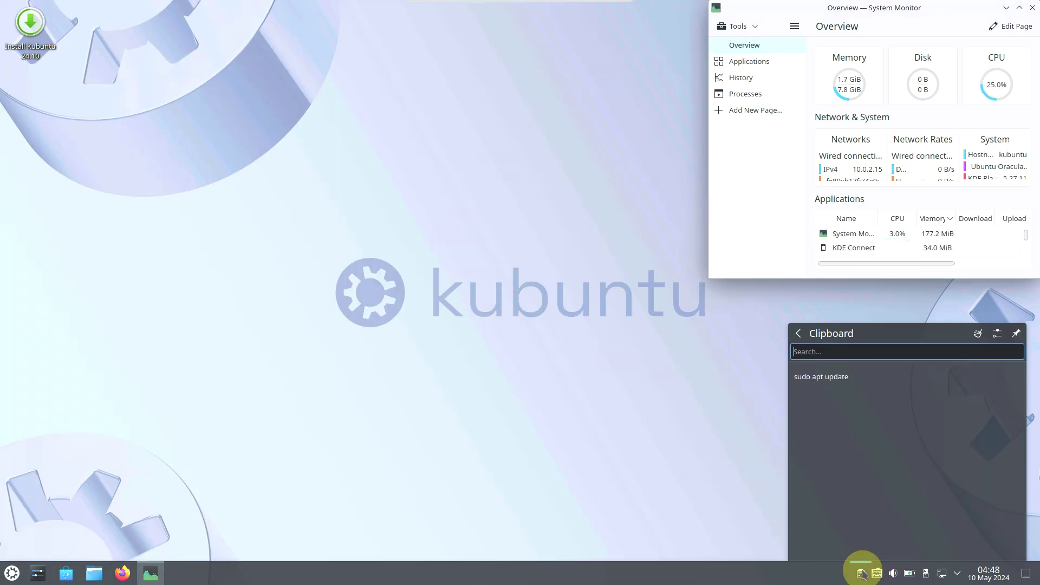
click(862, 573)
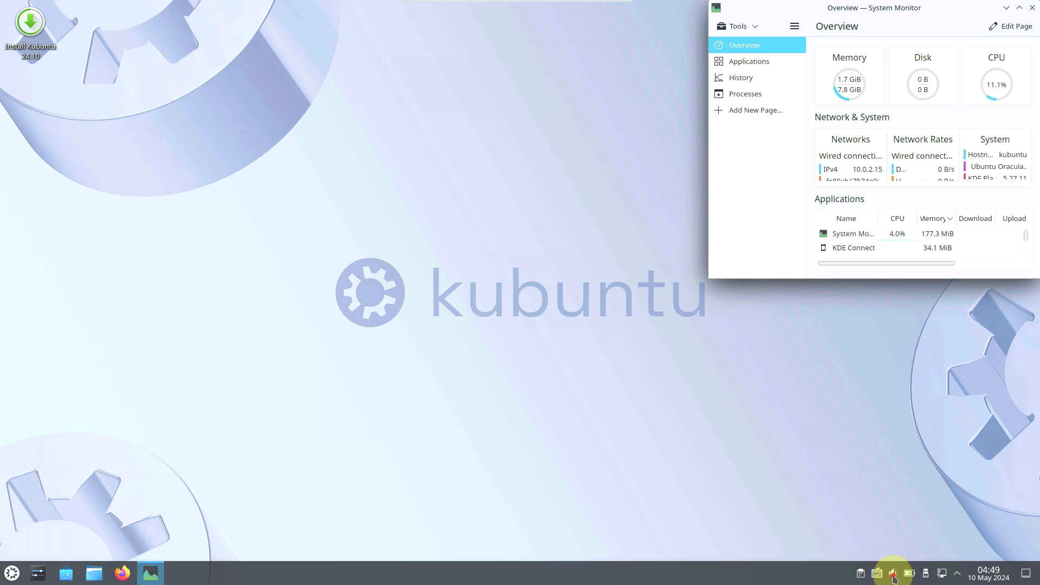
click(893, 573)
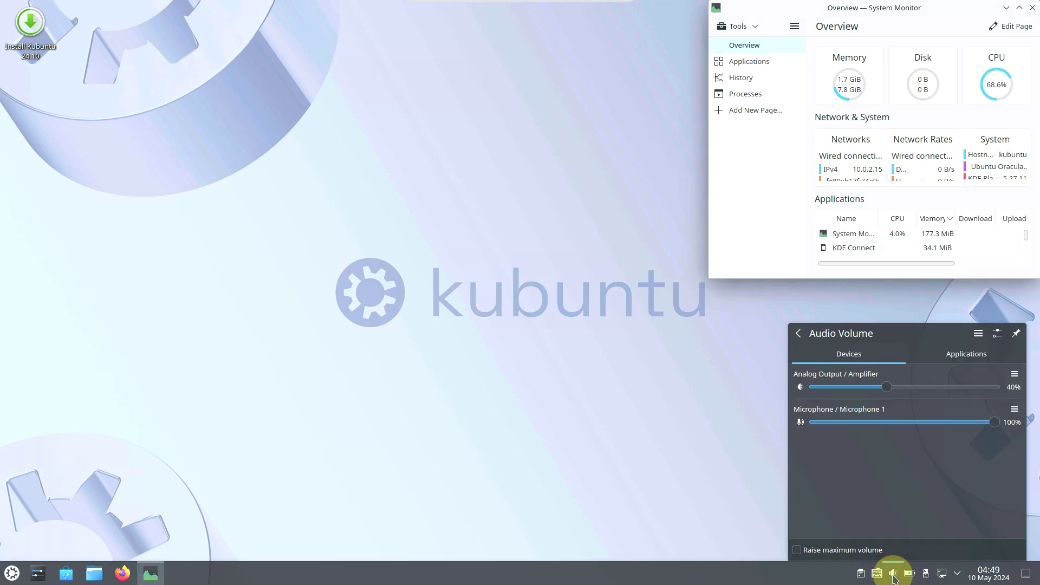
click(948, 366)
click(622, 369)
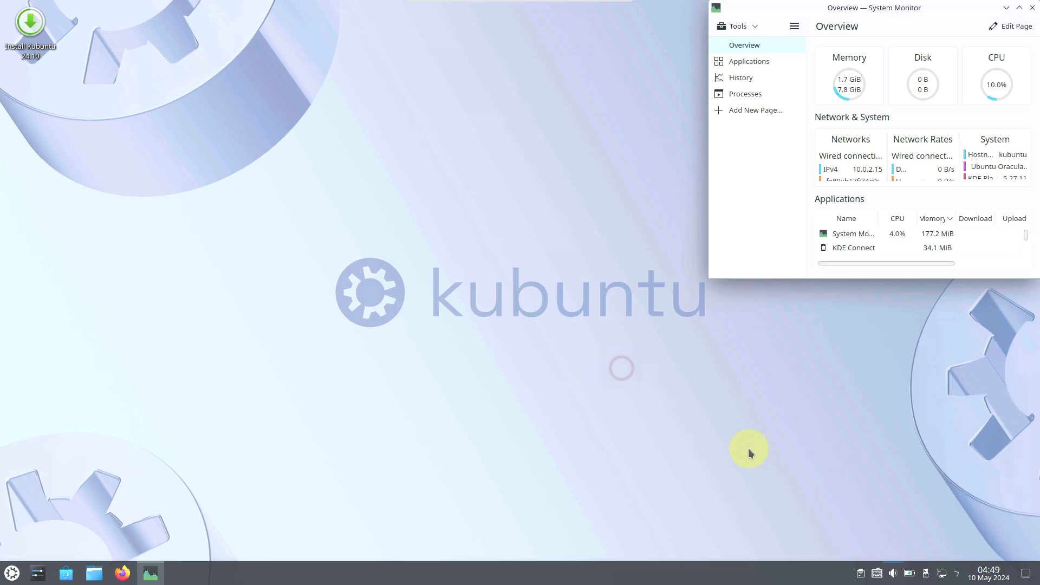
View the battery, network, Disks & Devices and calendar popups from the system tray, closing the last one.
click(909, 573)
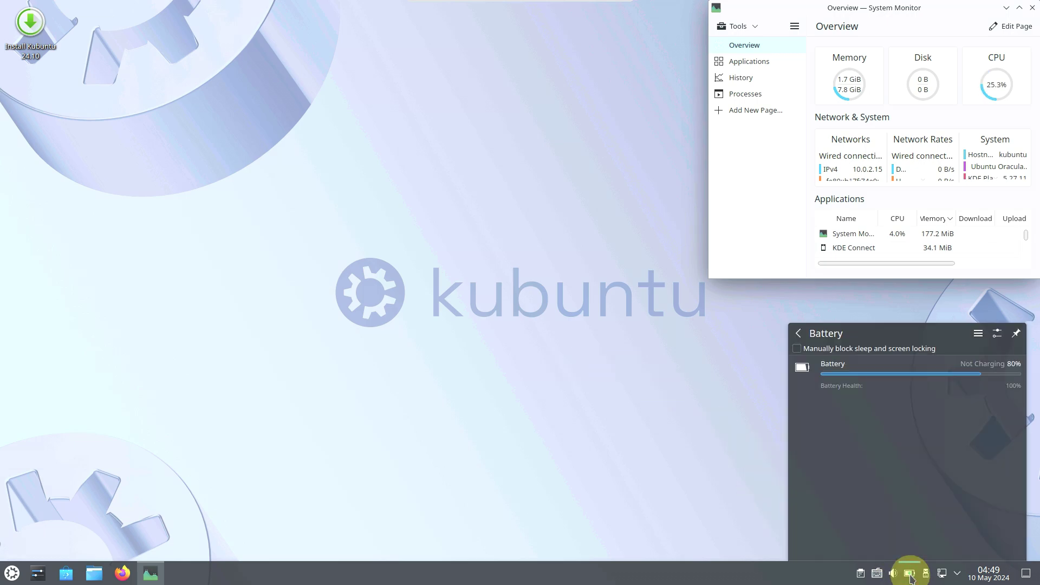
click(638, 414)
click(941, 573)
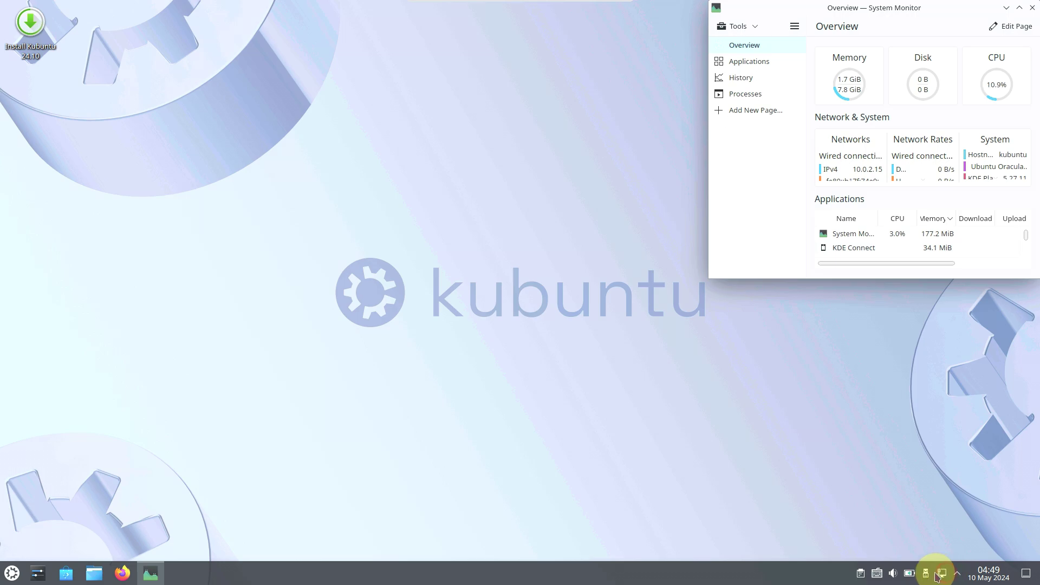
click(926, 574)
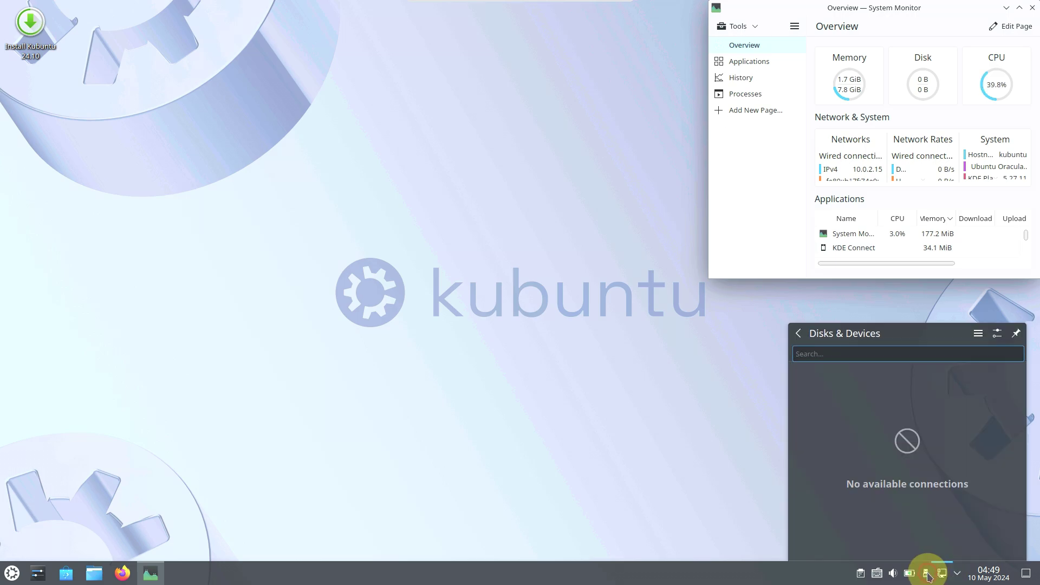
click(983, 579)
click(596, 383)
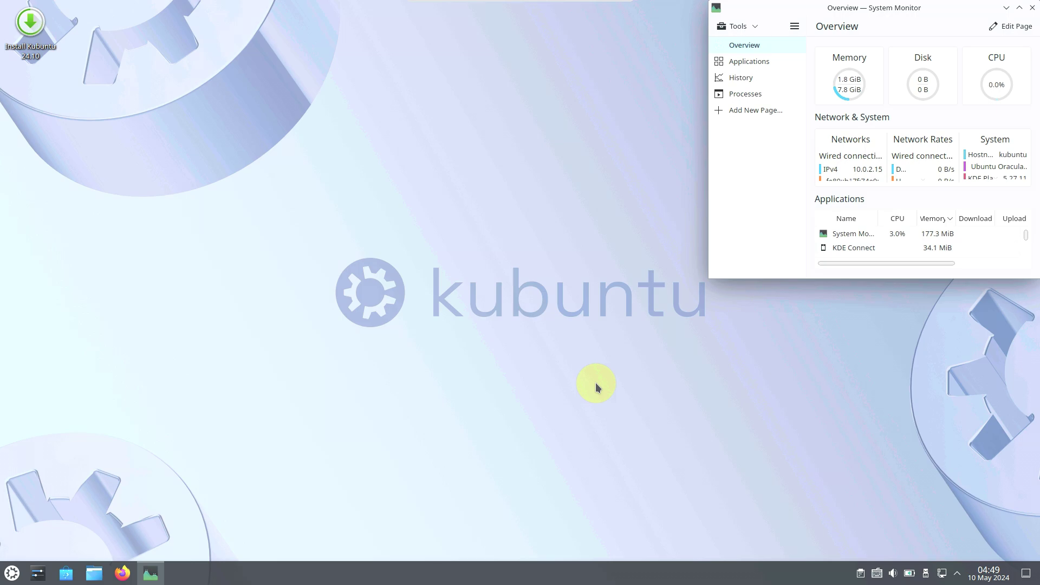
Open the window tiling layout editor from the desktop, examine its three-column layout and tile options, and exit it.
click(529, 297)
key(super+t)
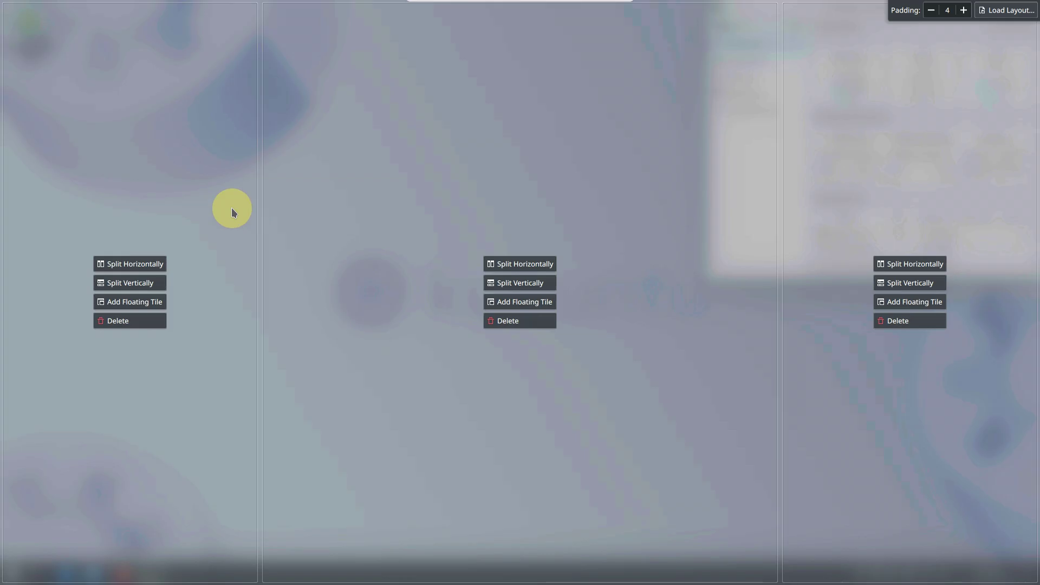
click(619, 182)
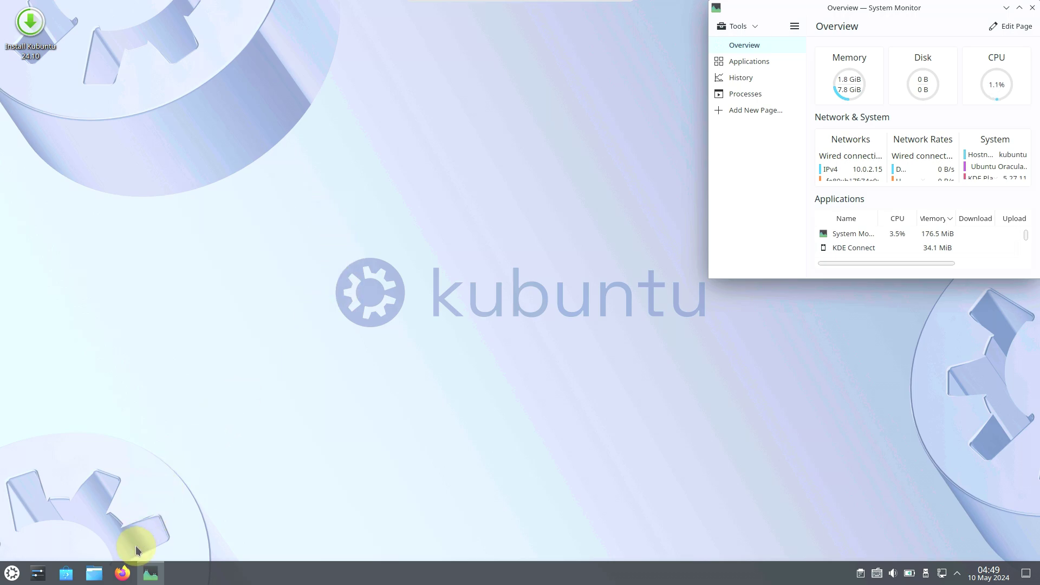
Open the Dolphin file manager, move its window to the upper-left corner of the desktop, and enlarge it beside System Monitor.
click(96, 573)
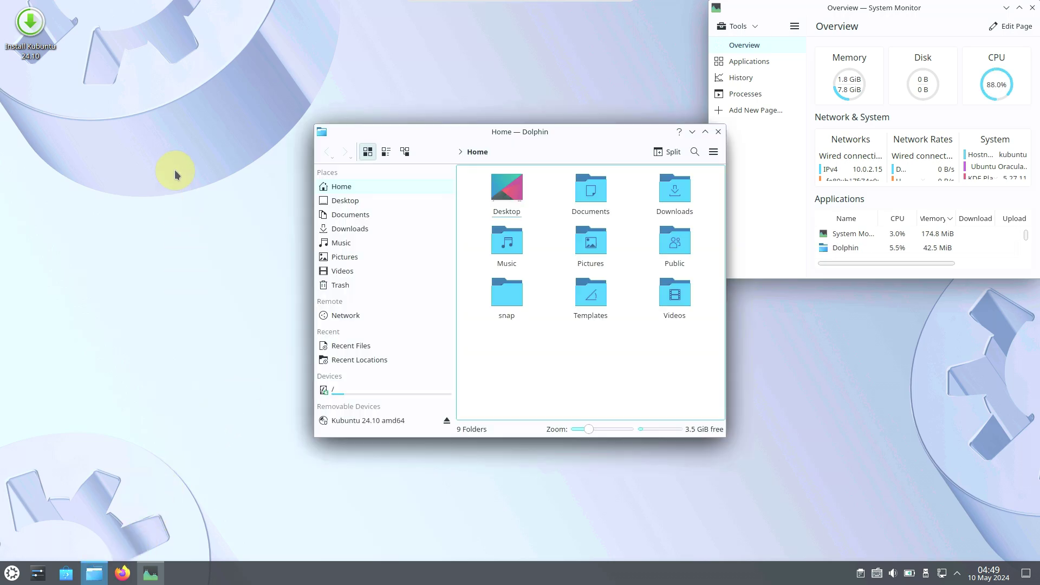
drag(511, 132, 196, 7)
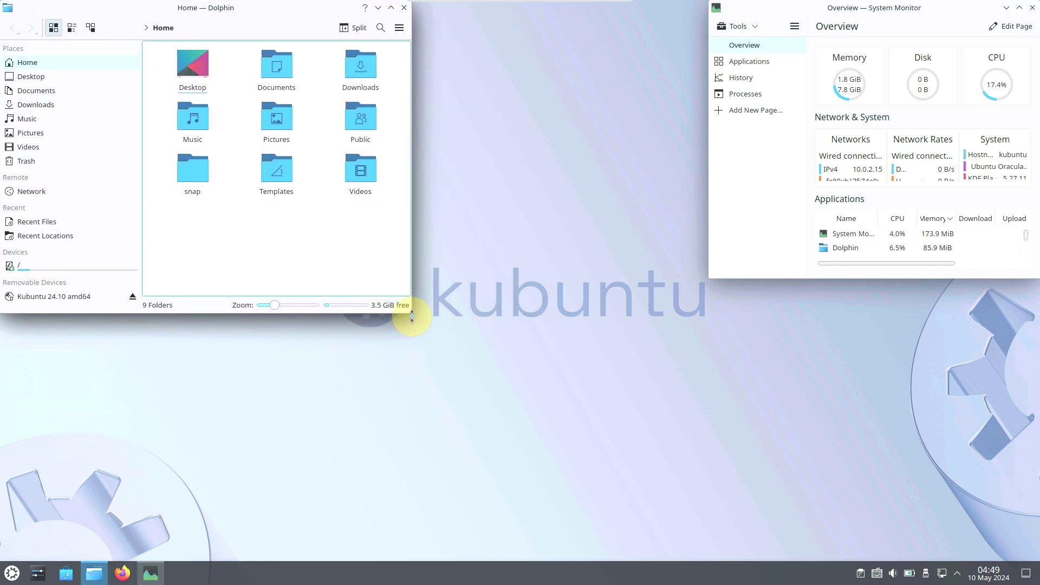
drag(421, 314, 686, 549)
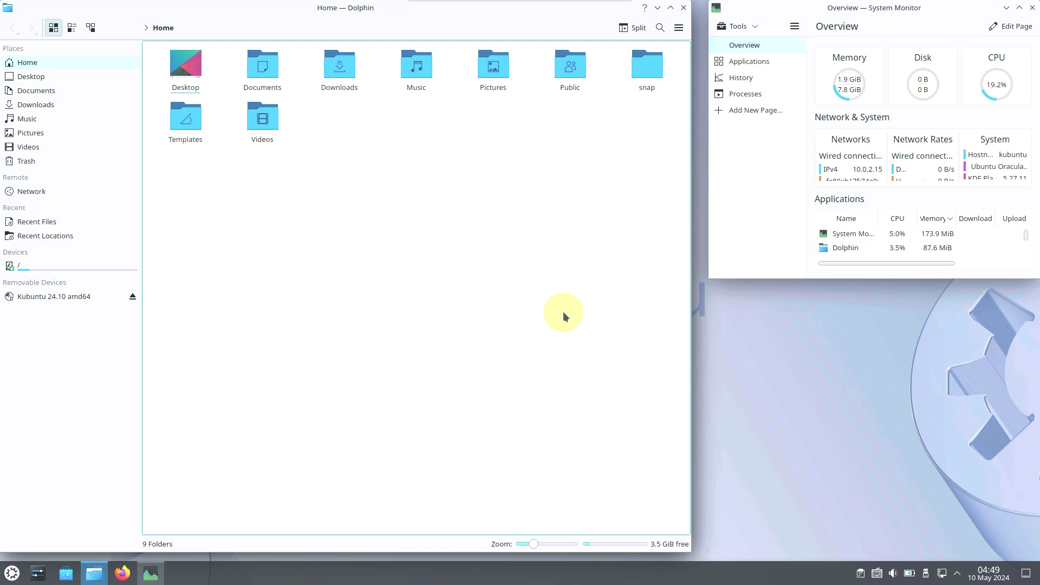
Browse the root file system, looking through the lib and lib64 folders and returning to the root after each.
click(71, 265)
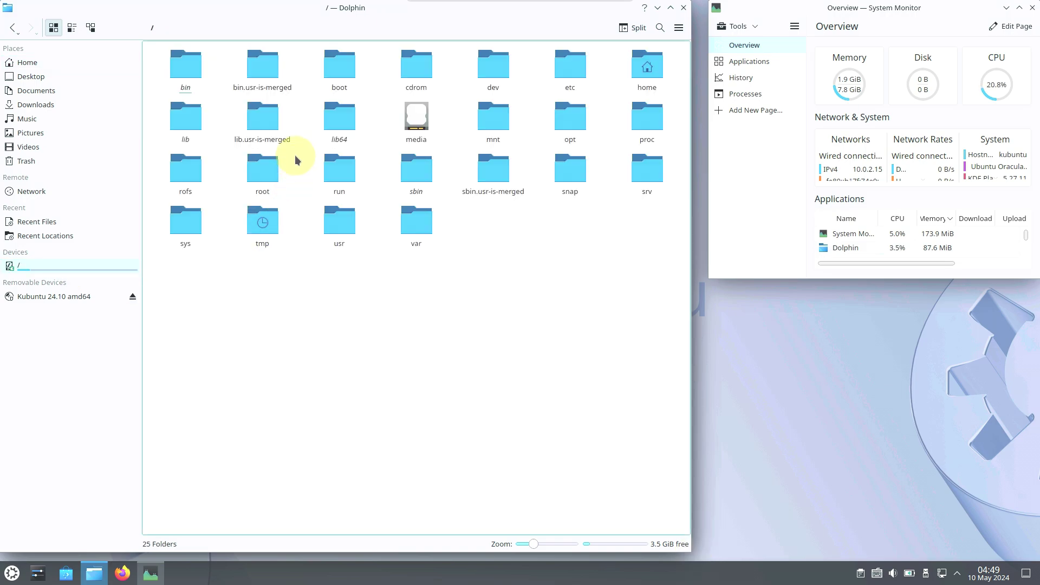
double_click(177, 124)
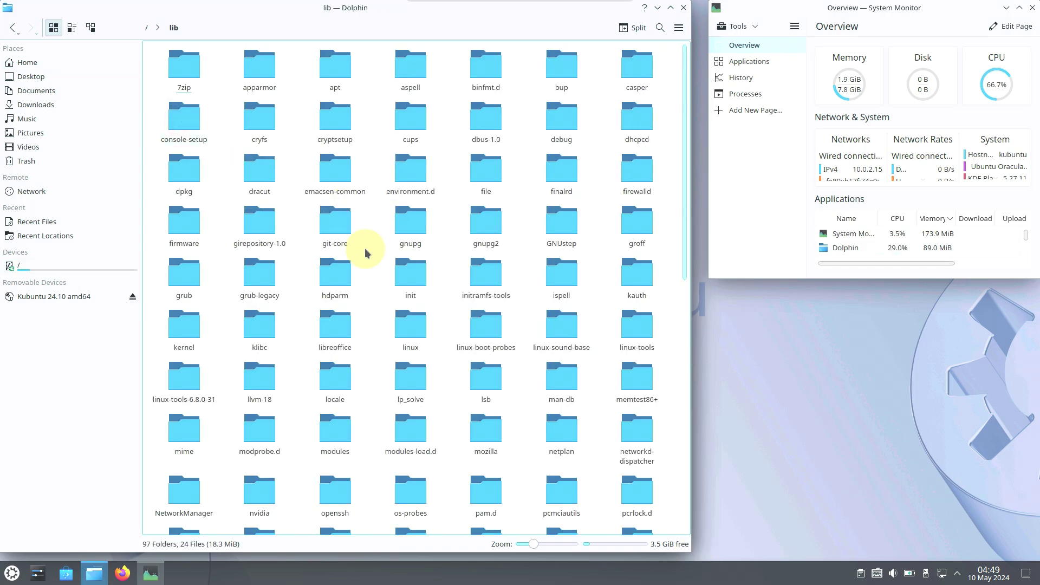
scroll(371, 227, down, 5)
scroll(371, 217, up, 2)
scroll(372, 255, down, 2)
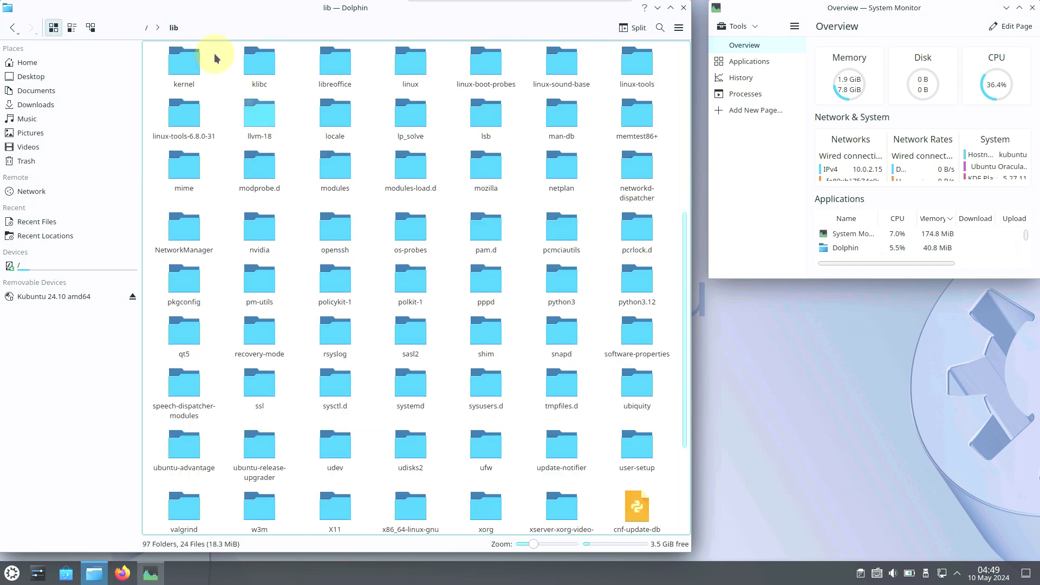
click(13, 30)
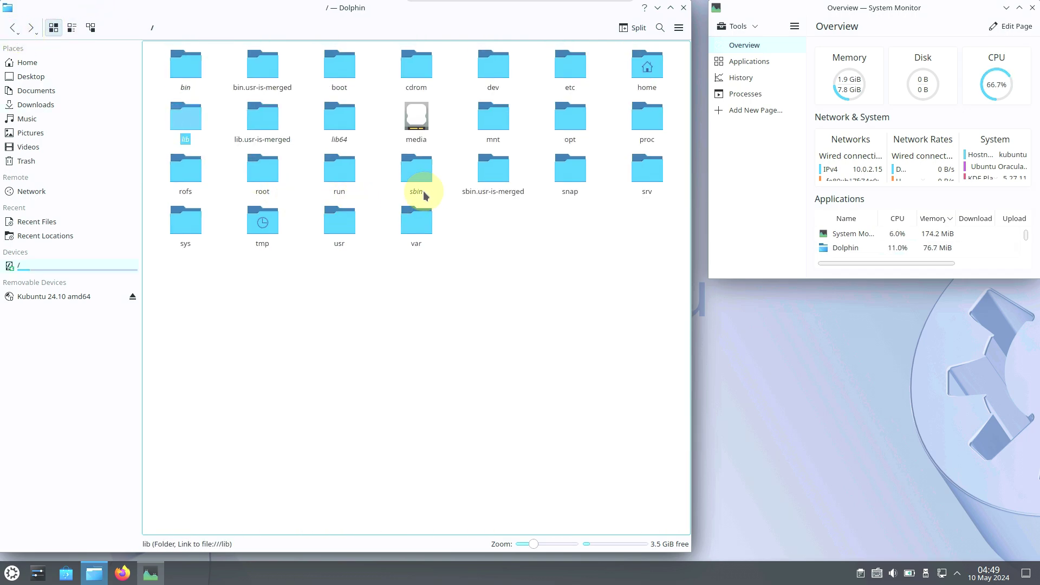
double_click(336, 142)
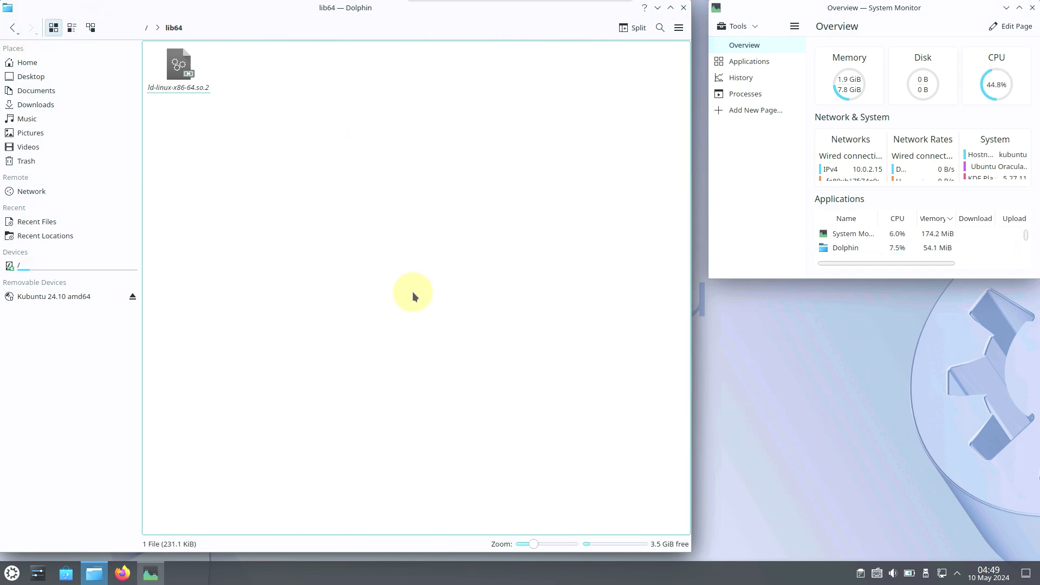
click(21, 34)
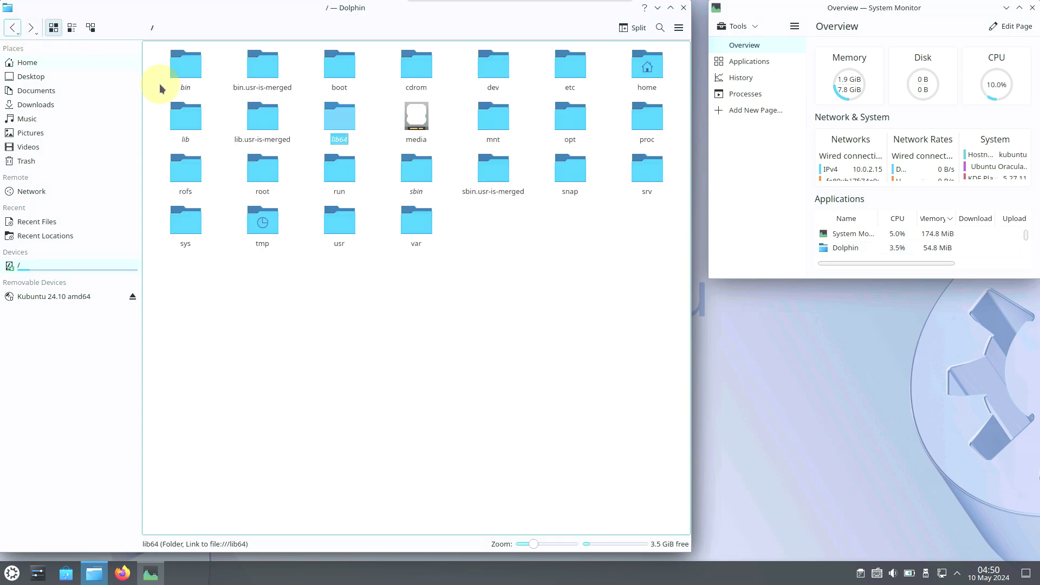
Browse the sys folder, looking inside its kernel and hypervisor subfolders.
double_click(192, 229)
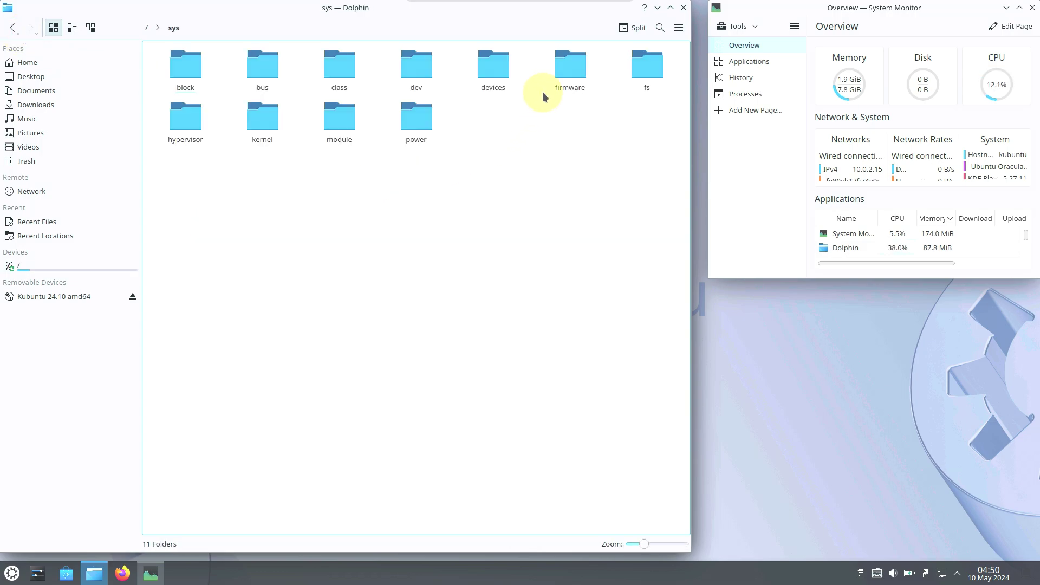
double_click(278, 128)
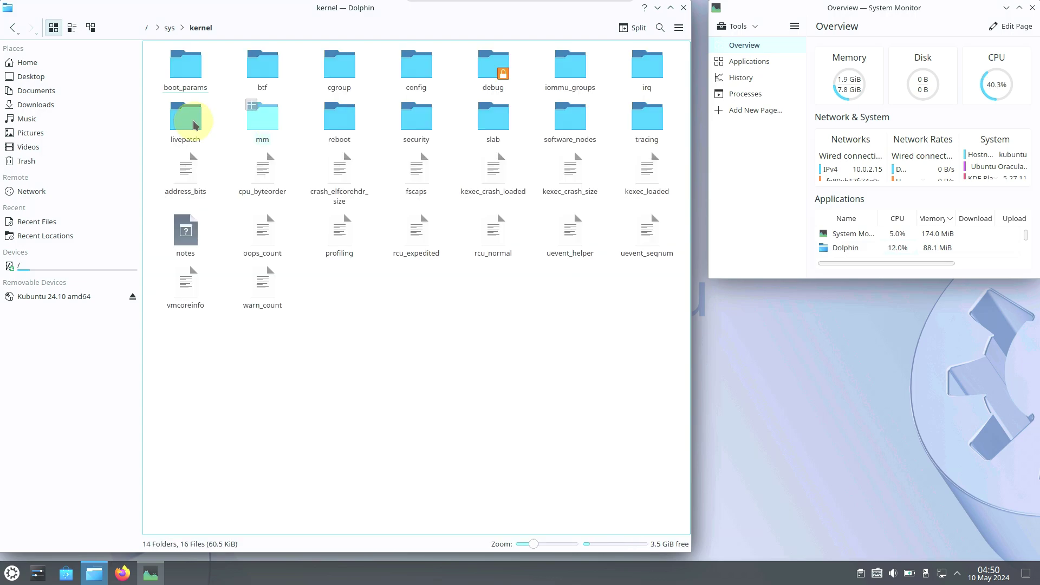
click(17, 33)
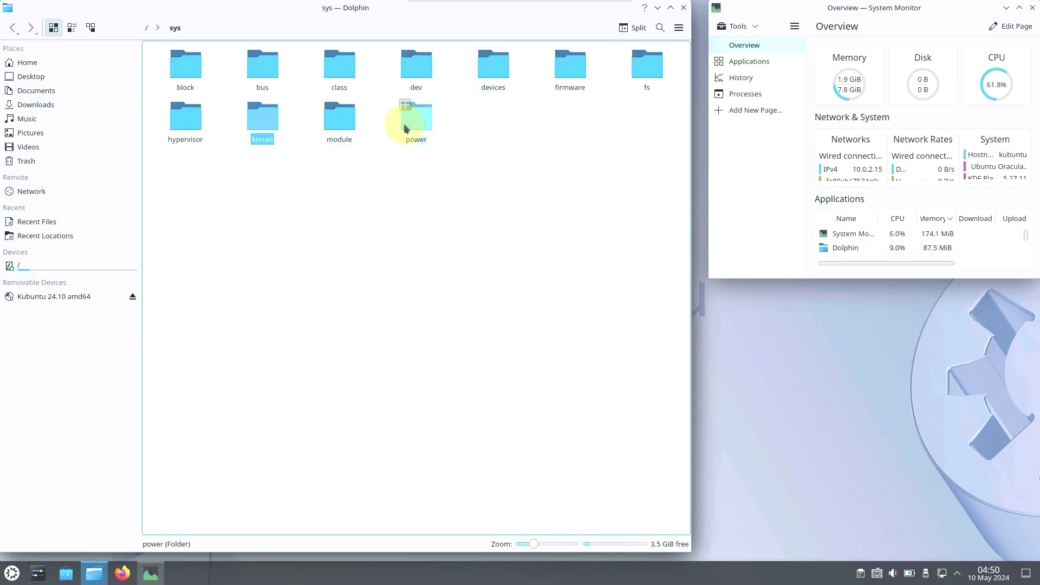
double_click(196, 117)
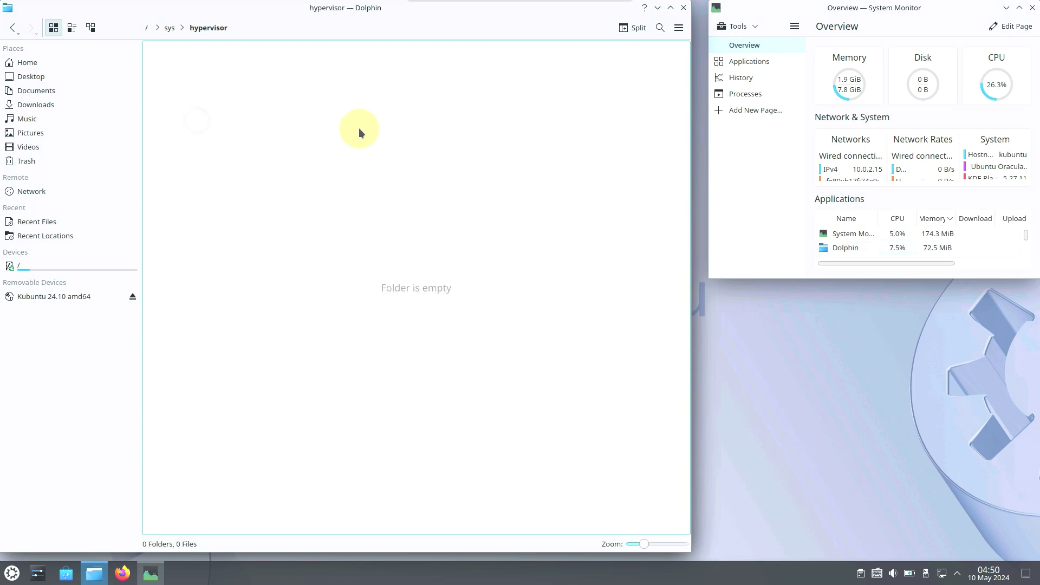
View the About Dolphin version information, and close the dialog and the file manager.
click(677, 34)
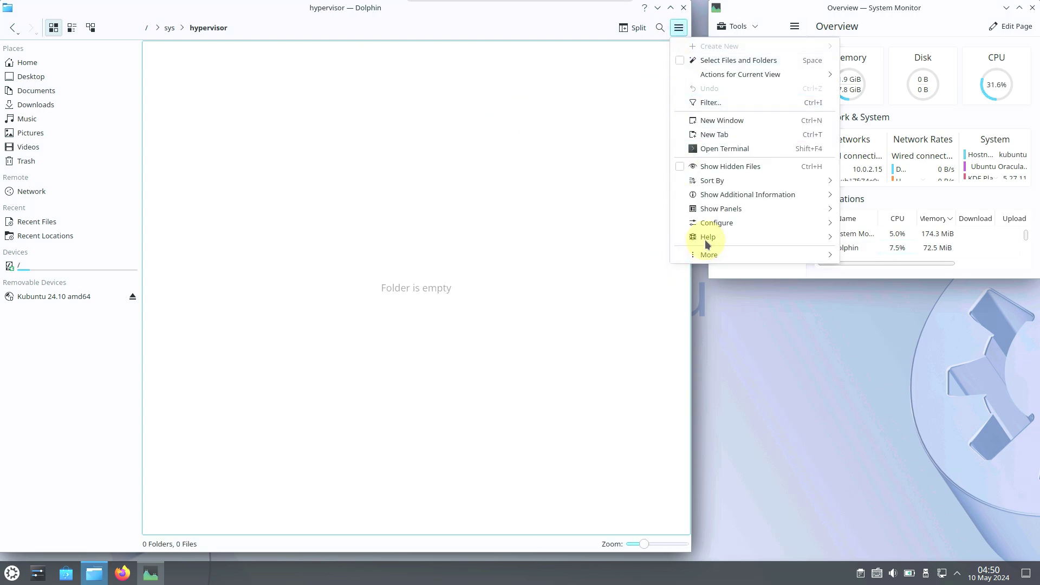
mouse_move(698, 237)
click(878, 318)
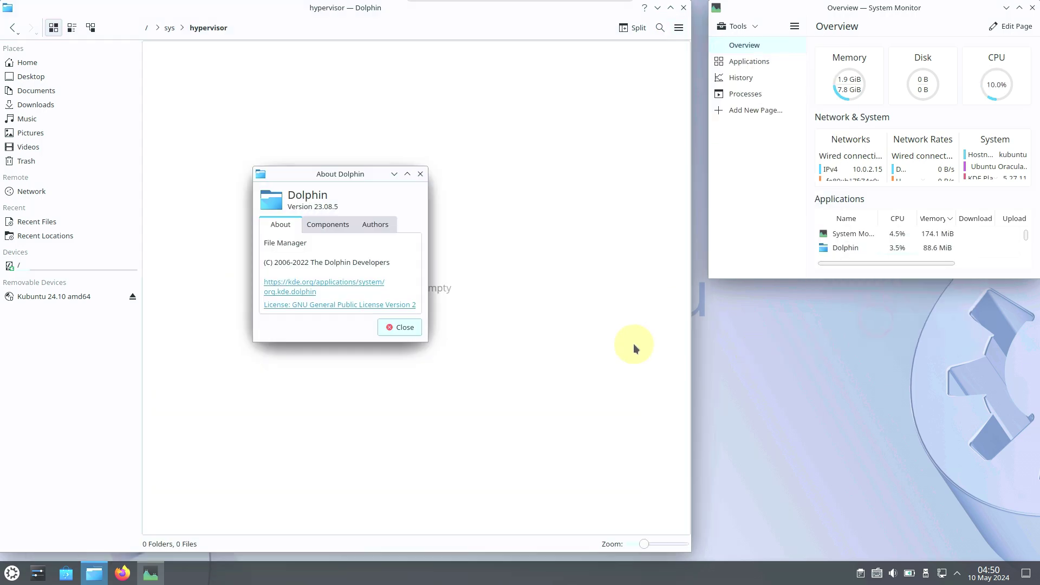
click(420, 174)
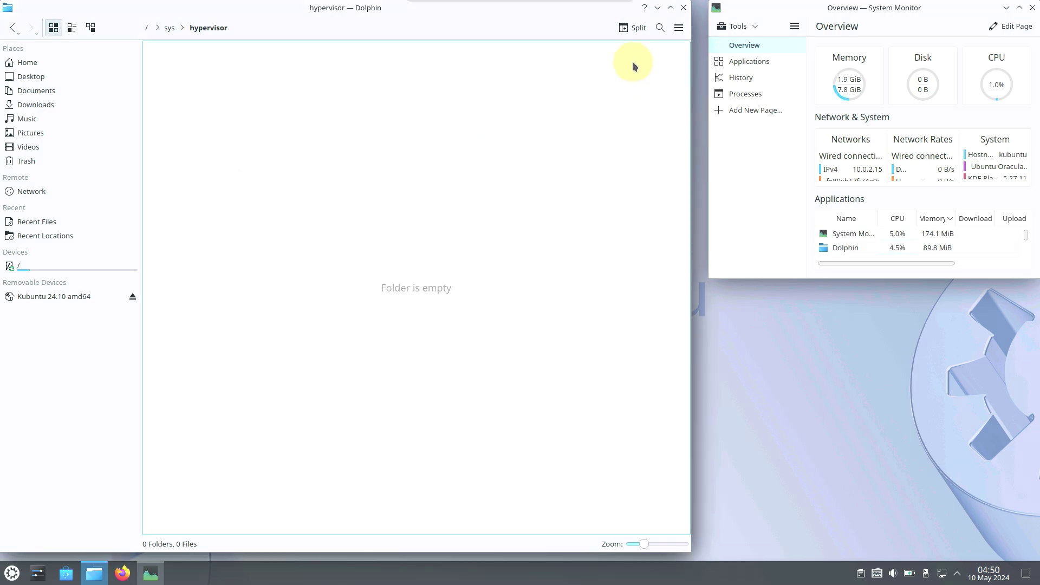
click(684, 9)
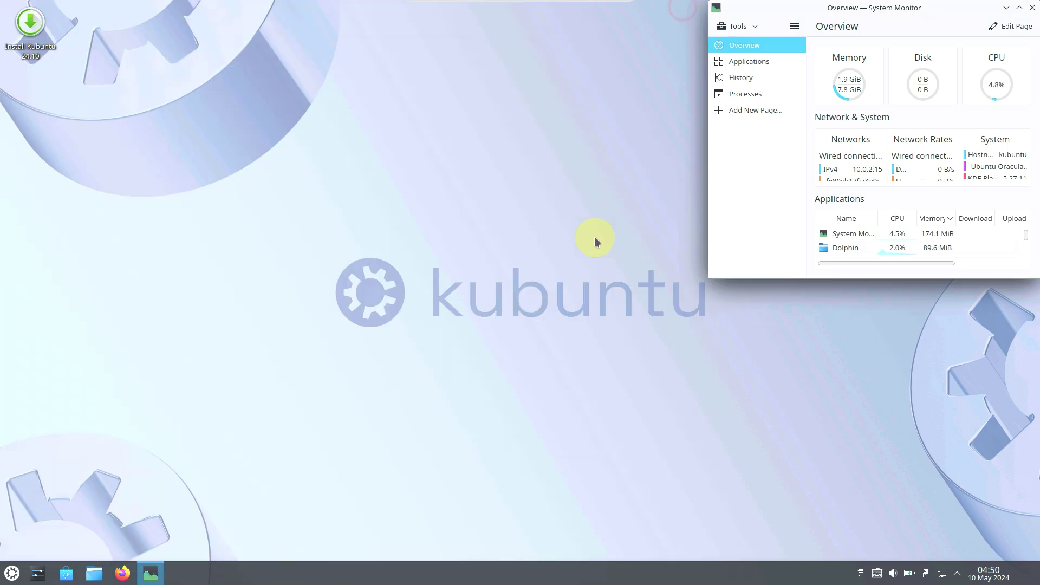
View the available widgets for the panel, and enter edit mode to examine the additional panel options.
right_click(486, 566)
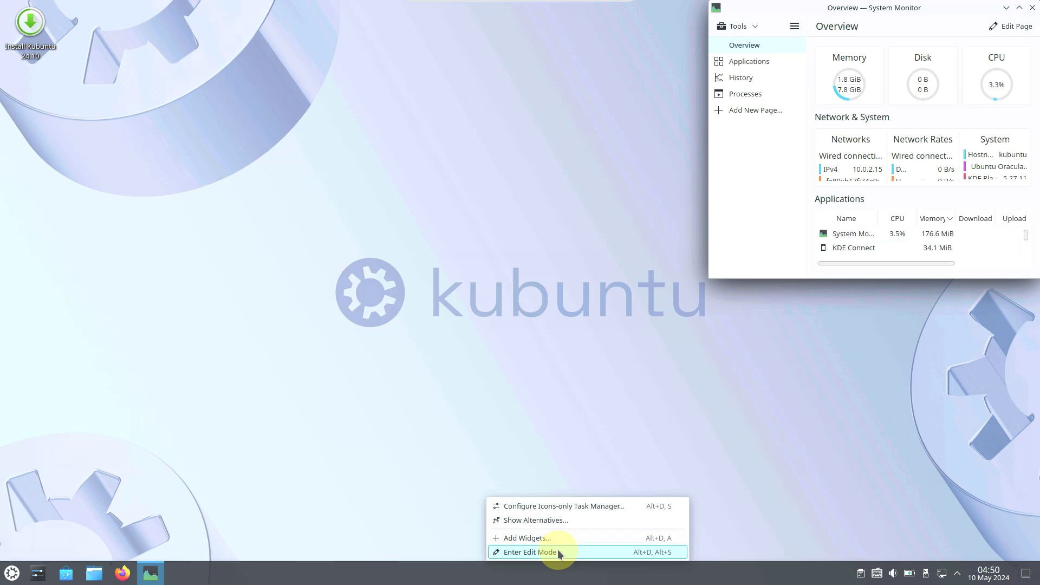
click(557, 539)
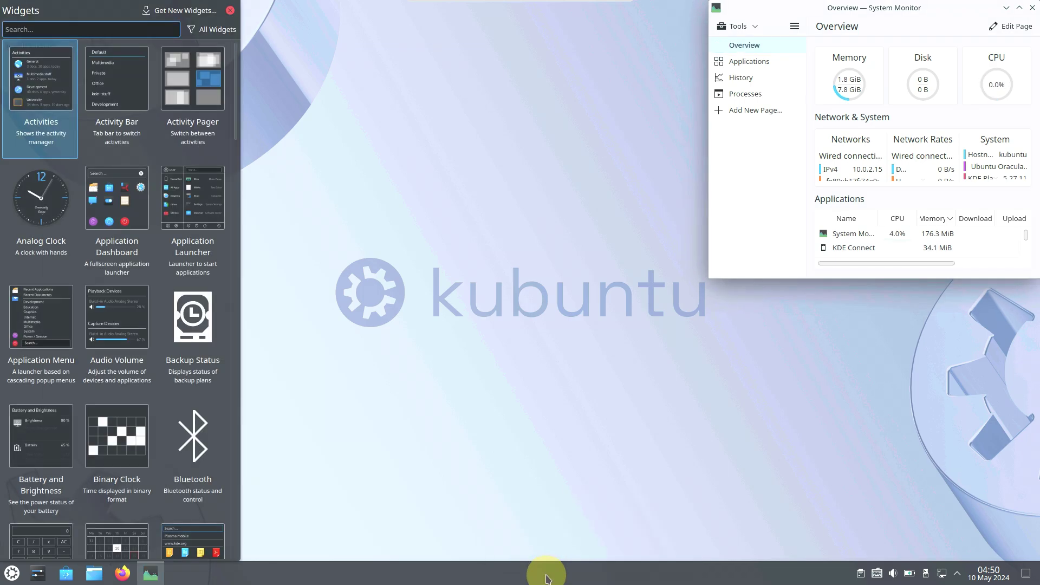
right_click(545, 578)
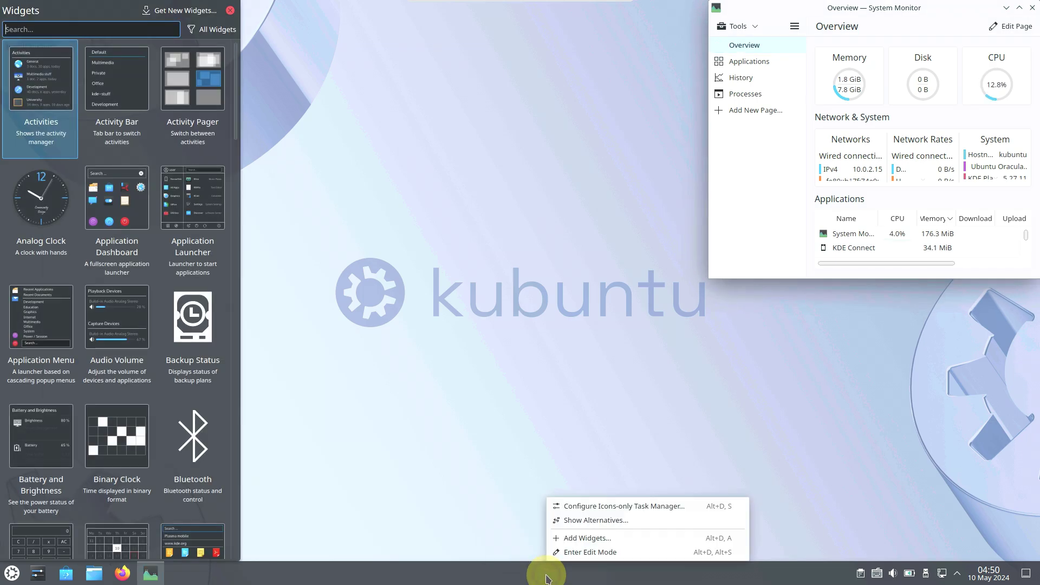
click(565, 552)
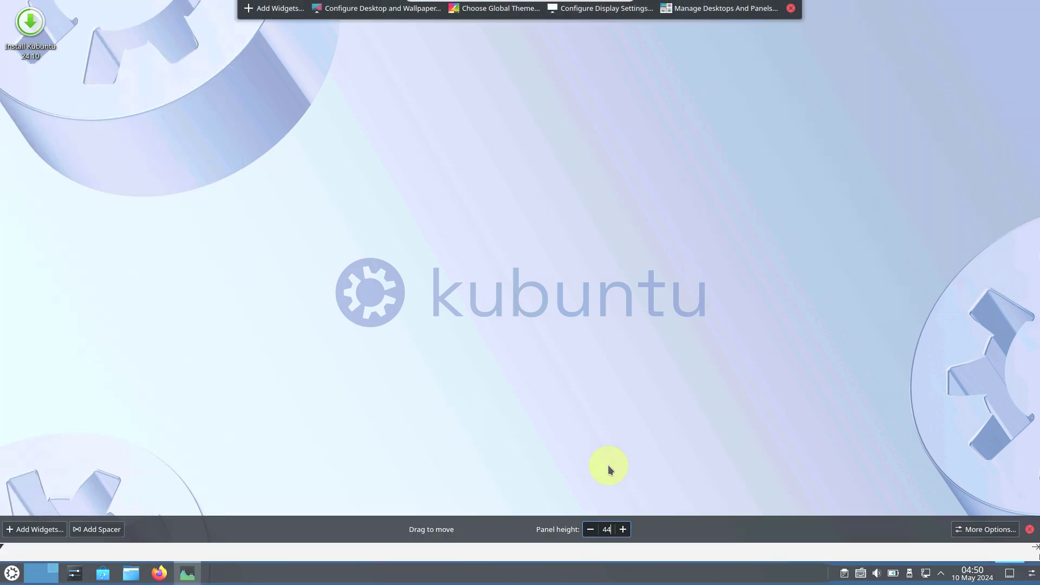
click(987, 531)
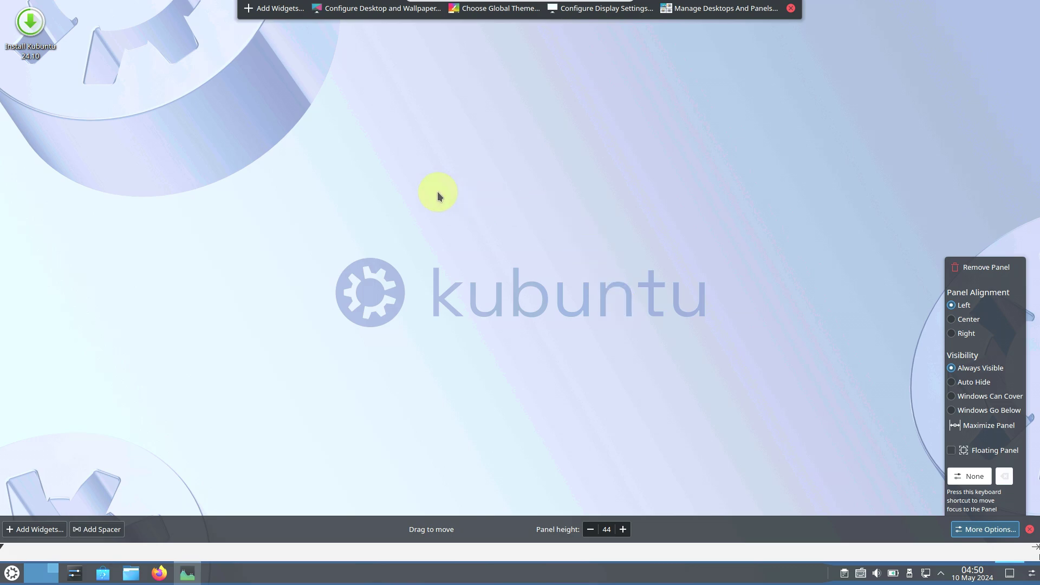
Open the desktop and wallpaper configuration and the Global Theme settings from edit mode, and close both windows.
click(407, 16)
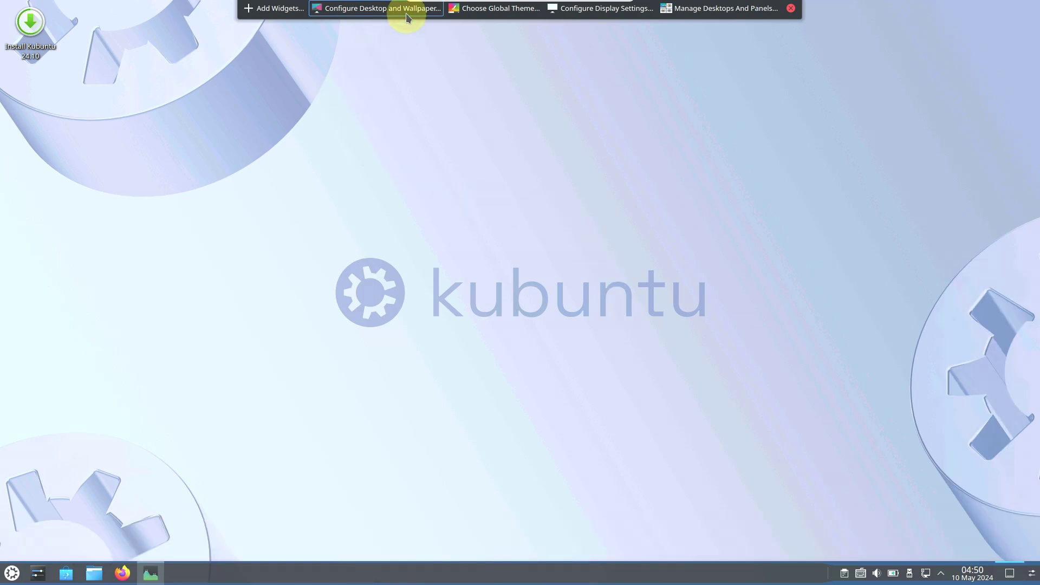
click(470, 18)
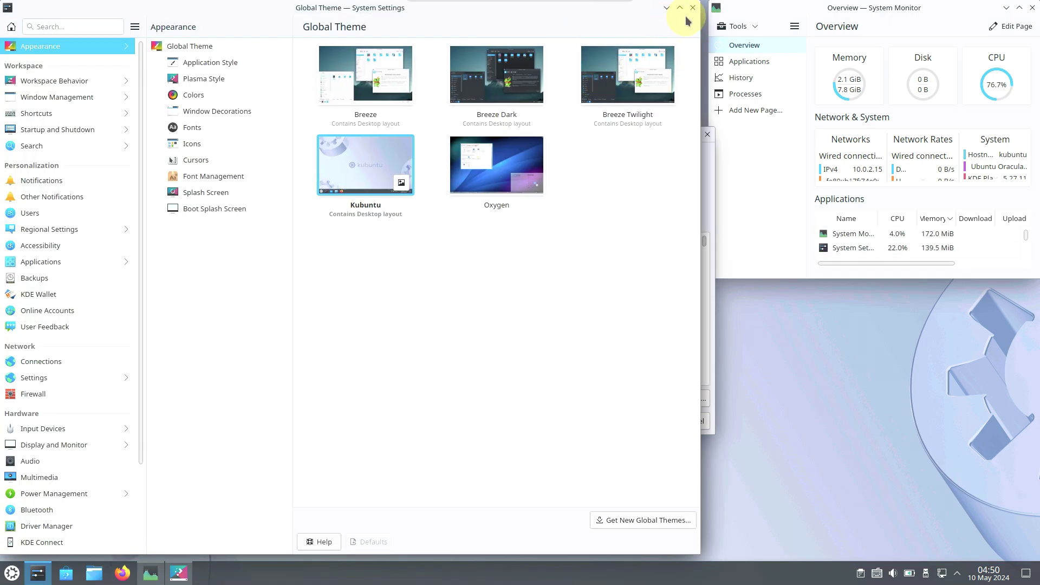
click(692, 9)
click(709, 135)
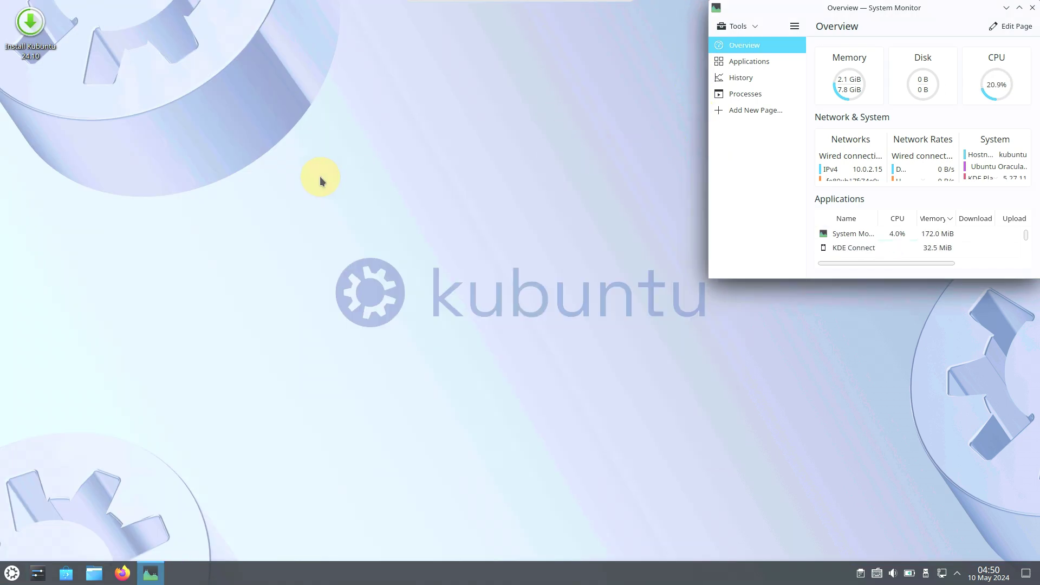
click(275, 212)
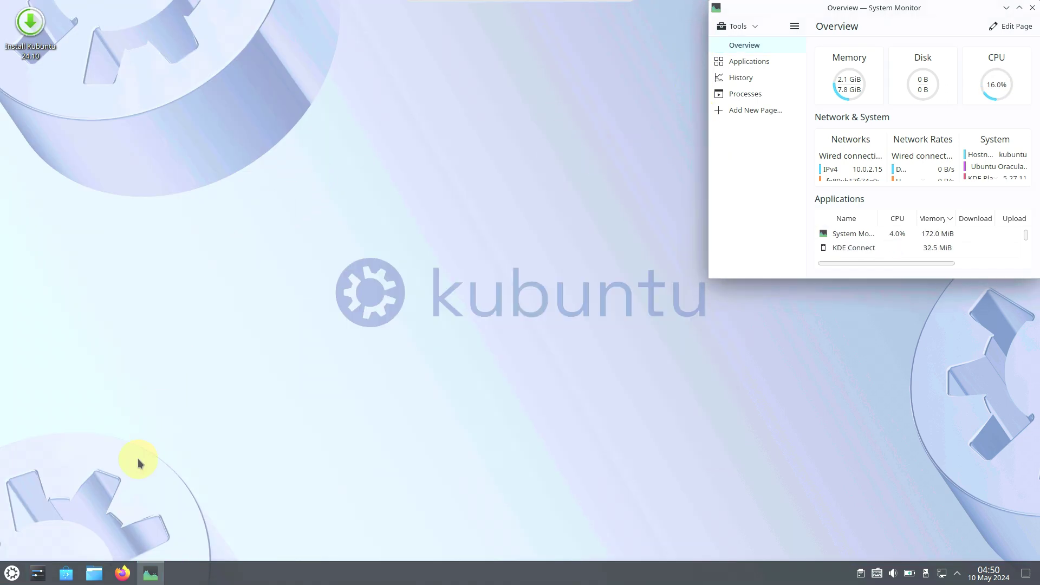
Open Discover, view its Installed, About, Settings and Update pages, and close it.
click(64, 575)
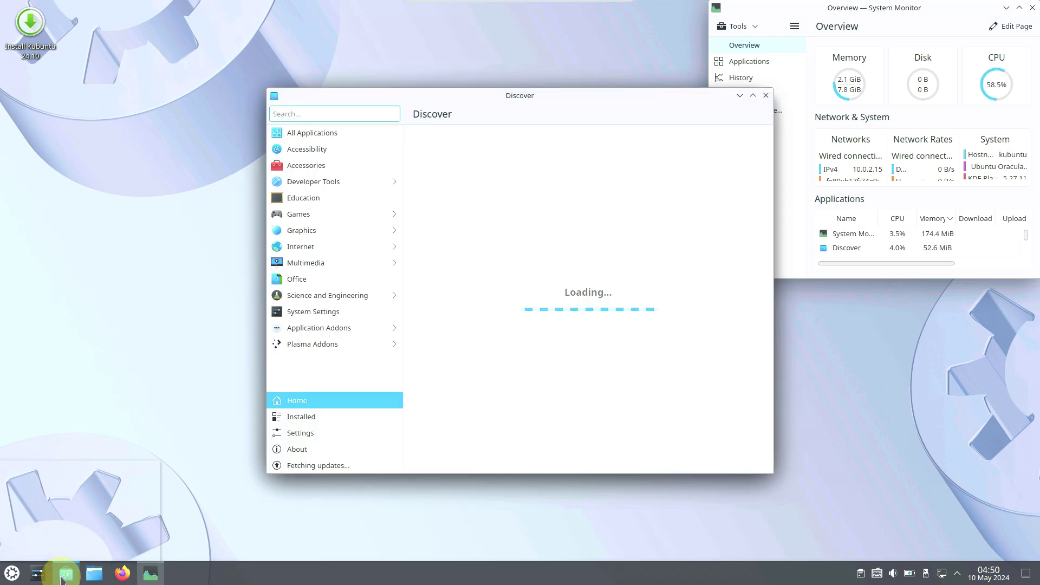
mouse_move(62, 579)
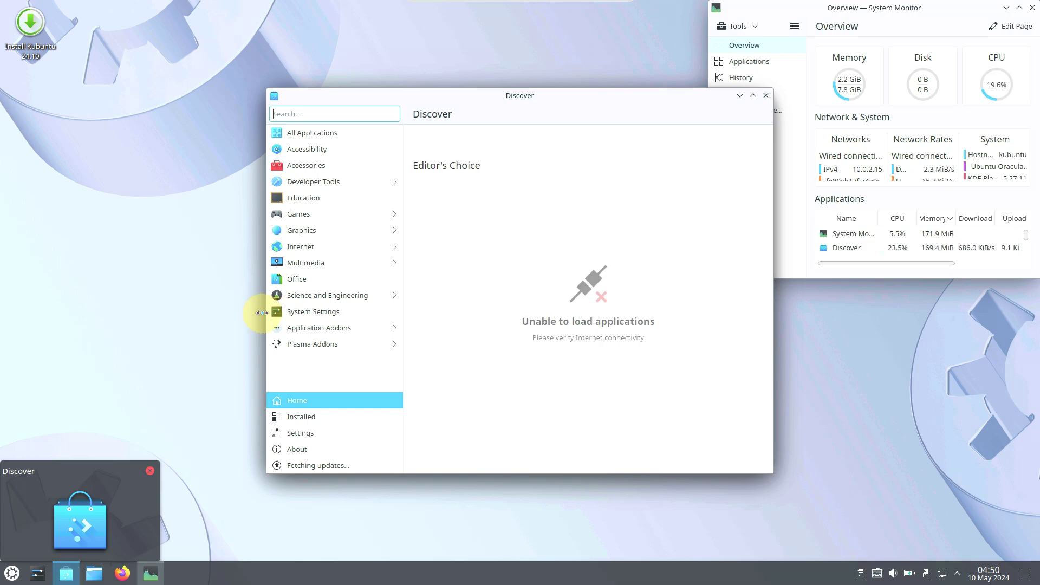
click(336, 417)
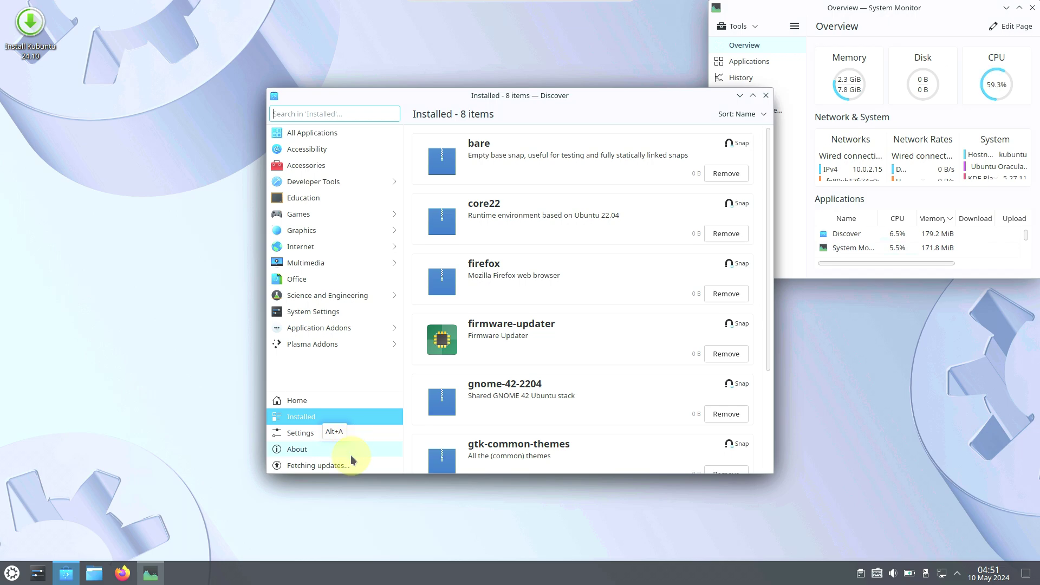
click(352, 447)
click(350, 436)
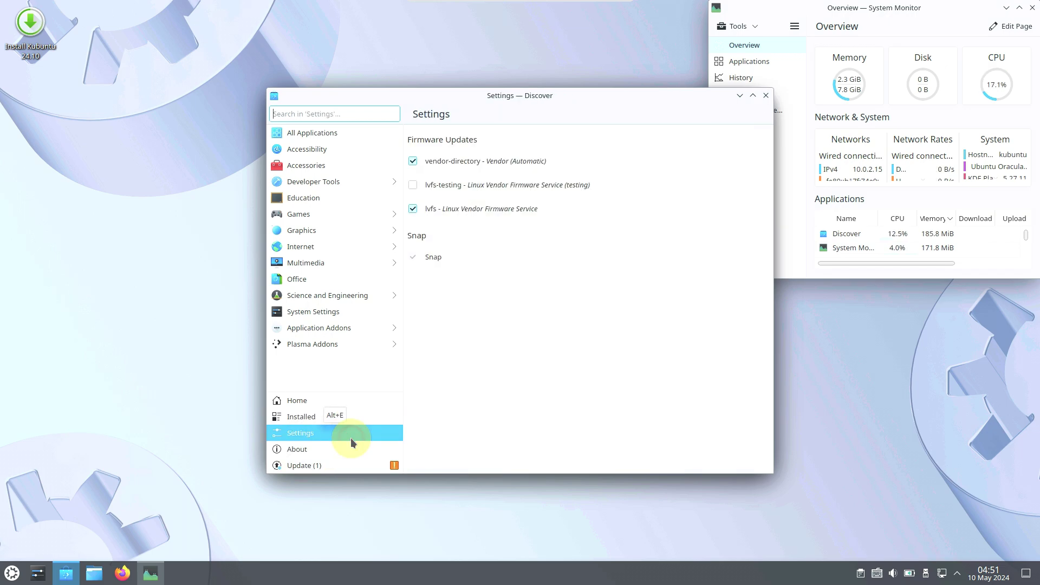
click(359, 469)
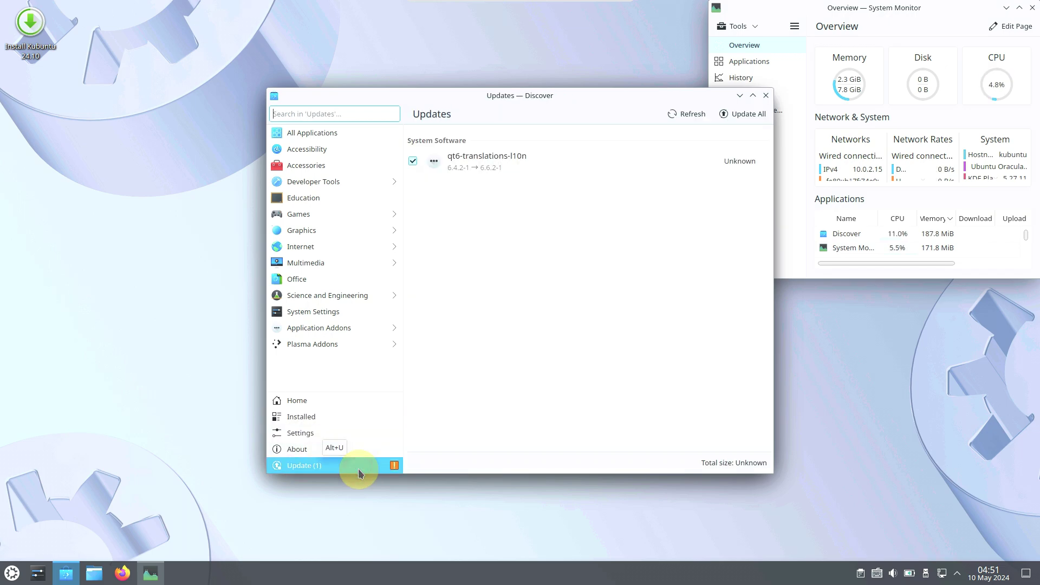
click(766, 96)
Launch the Kate text editor from the Development applications and the Okular document viewer from the Graphics applications.
click(12, 572)
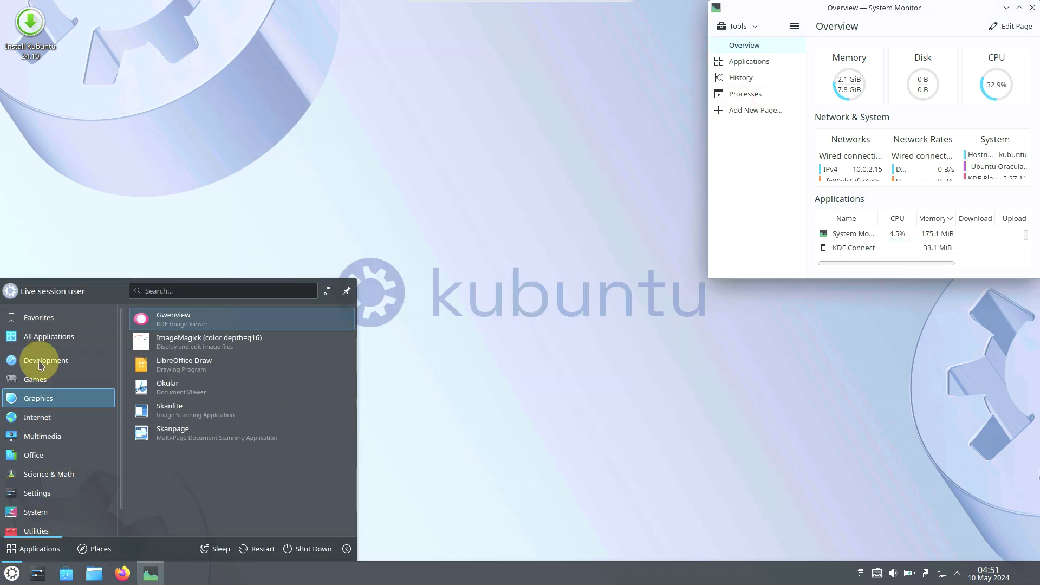
mouse_move(42, 359)
click(192, 328)
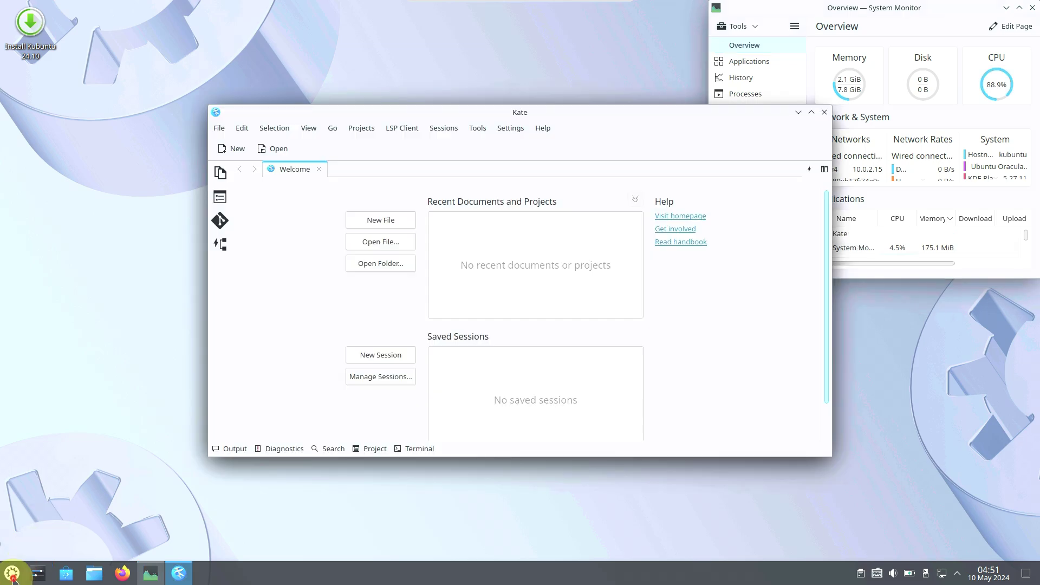
click(12, 572)
mouse_move(36, 385)
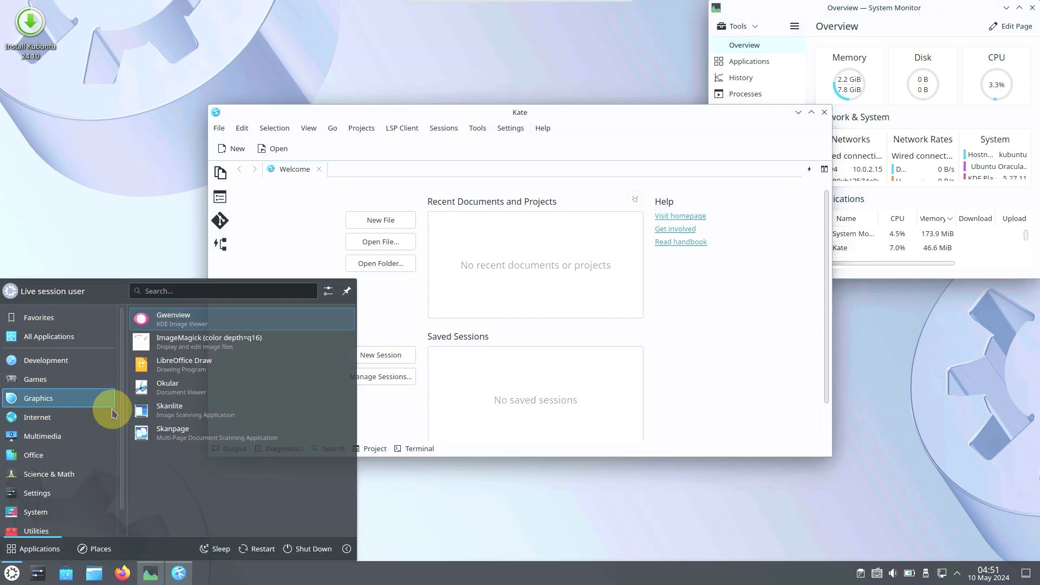
click(191, 395)
Launch the two scanning applications Skanpage and Skanlite from the Graphics category.
click(12, 571)
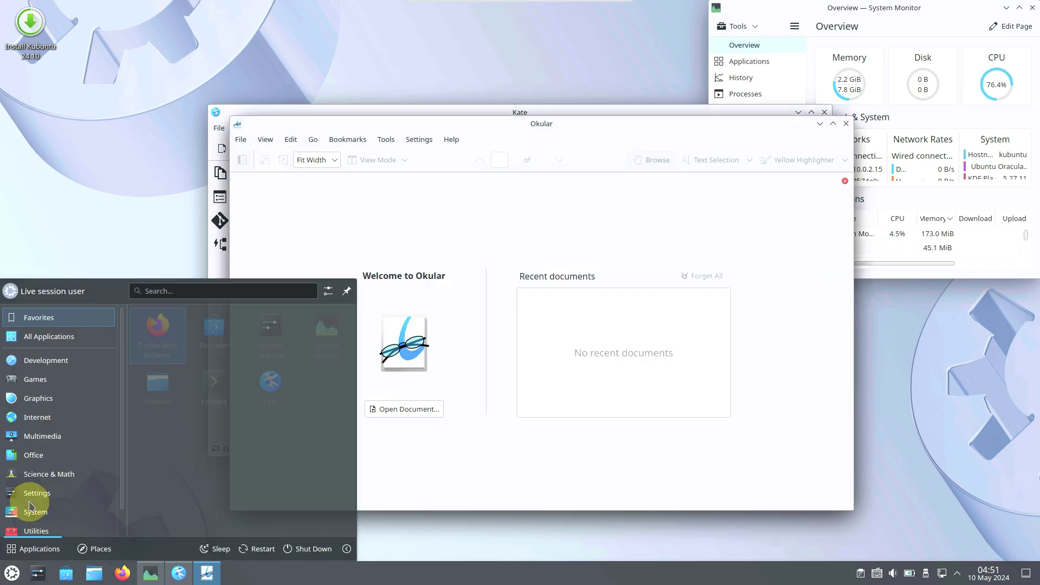
mouse_move(43, 398)
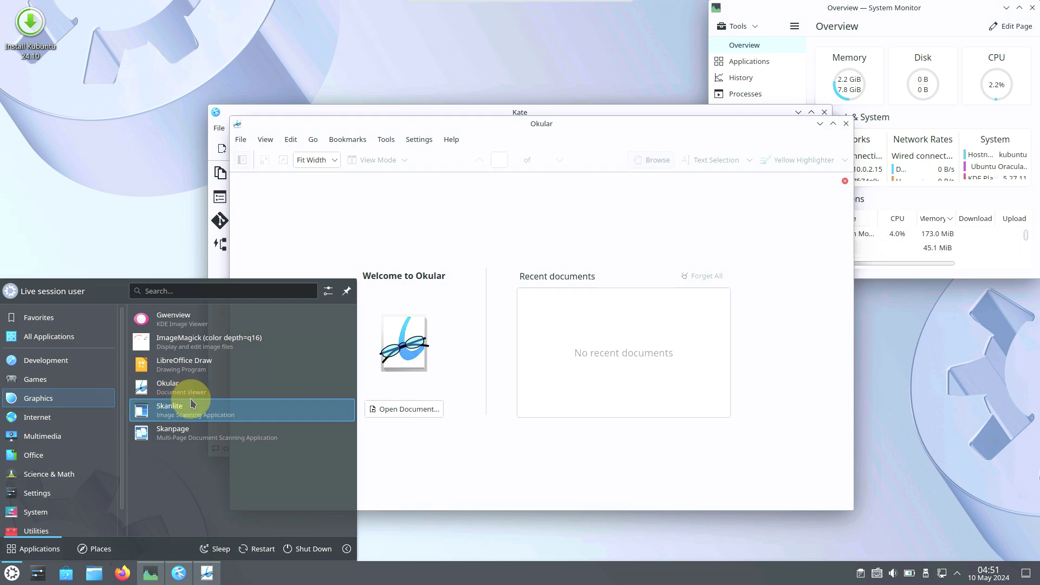
click(217, 431)
click(12, 572)
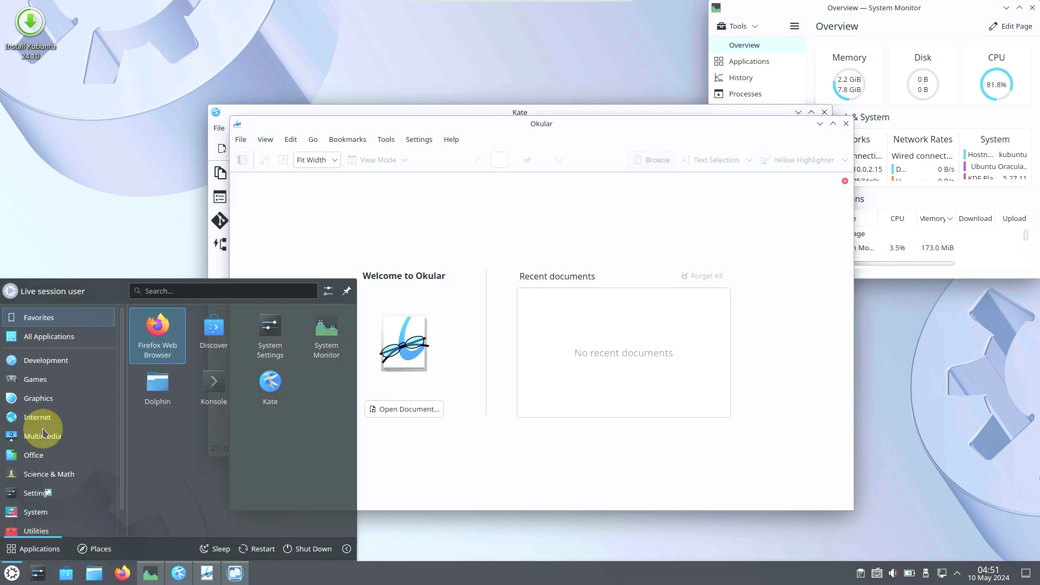
mouse_move(47, 401)
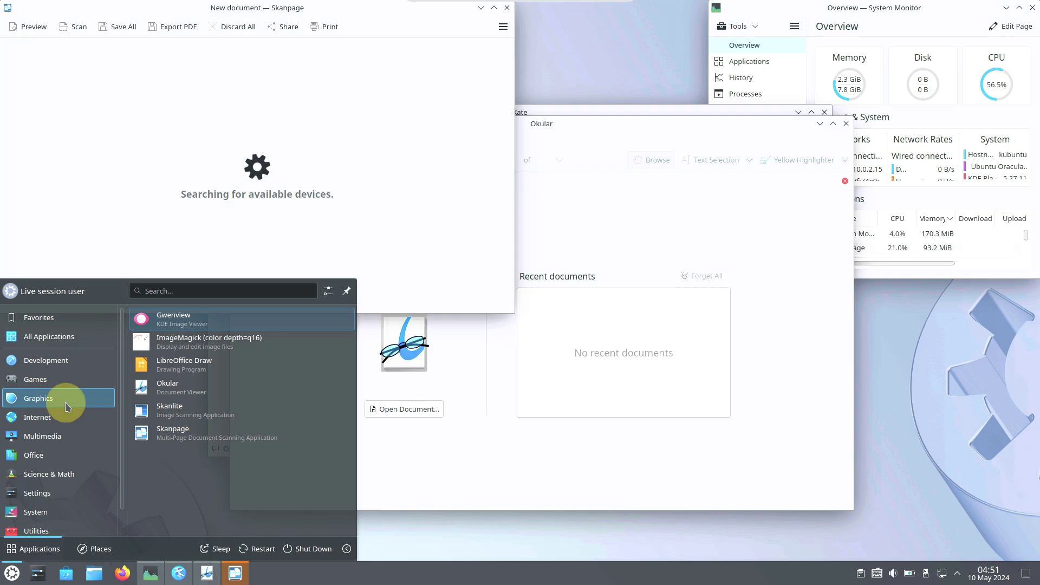
click(184, 416)
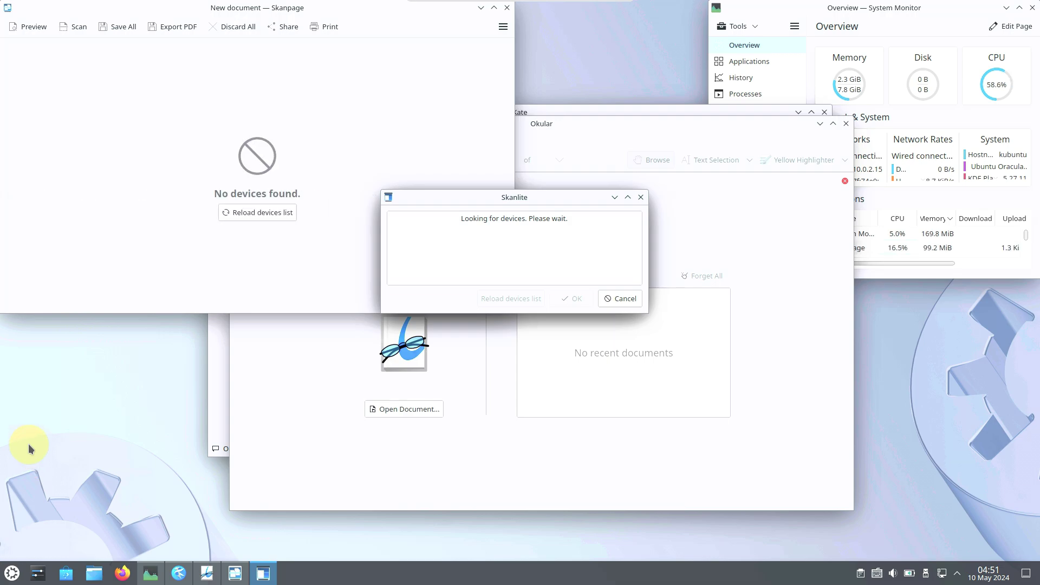
Launch the Gwenview image viewer and ImageMagick (color depth=q16) from the Graphics category.
click(12, 573)
mouse_move(62, 395)
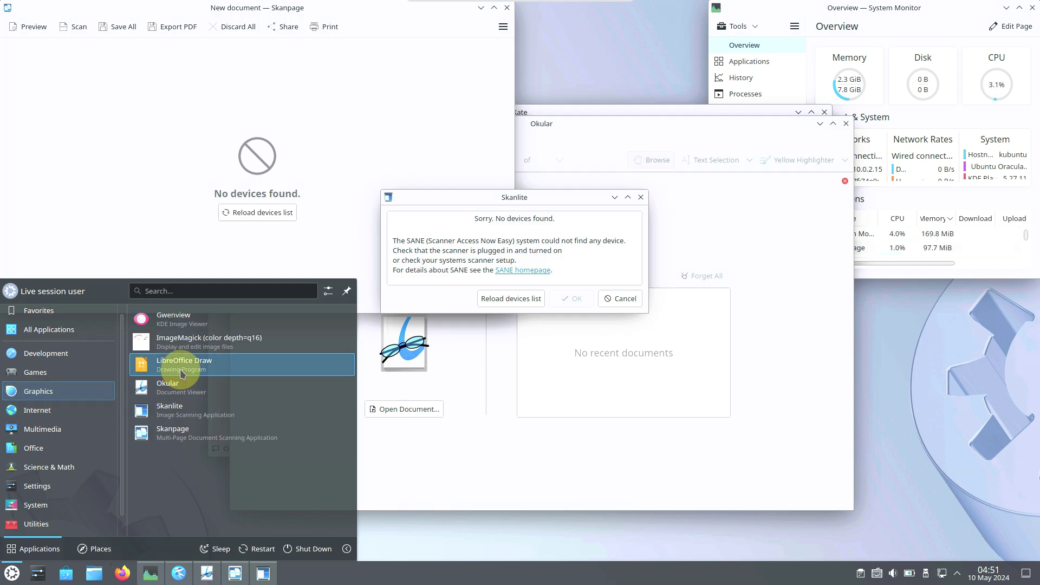
click(178, 323)
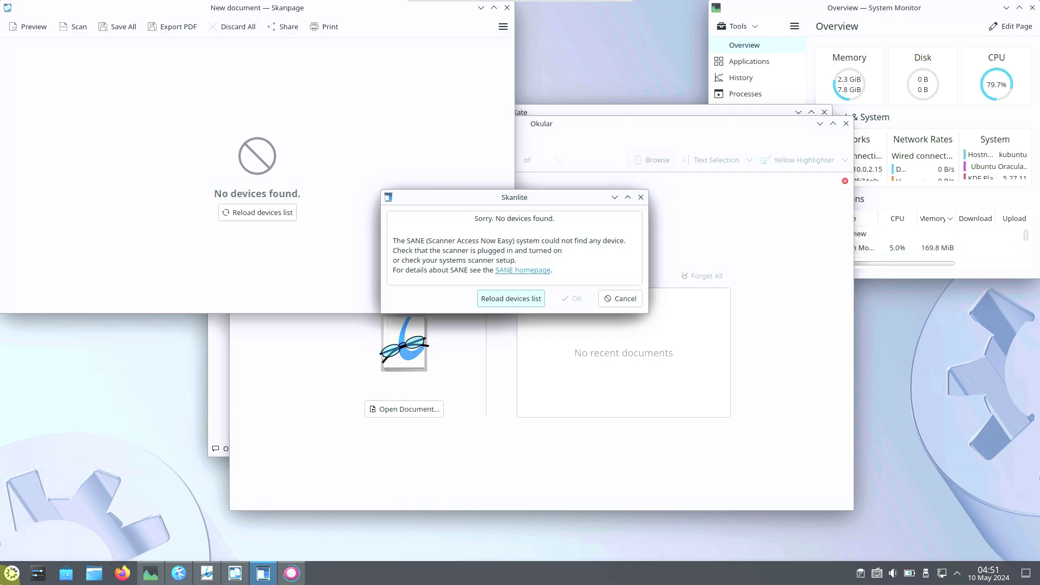
click(13, 572)
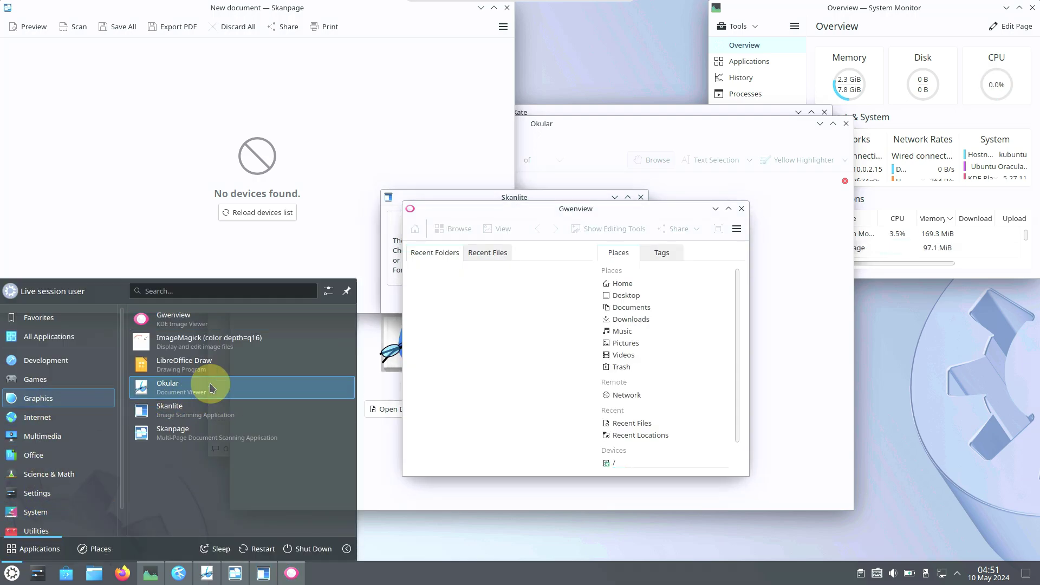
click(223, 355)
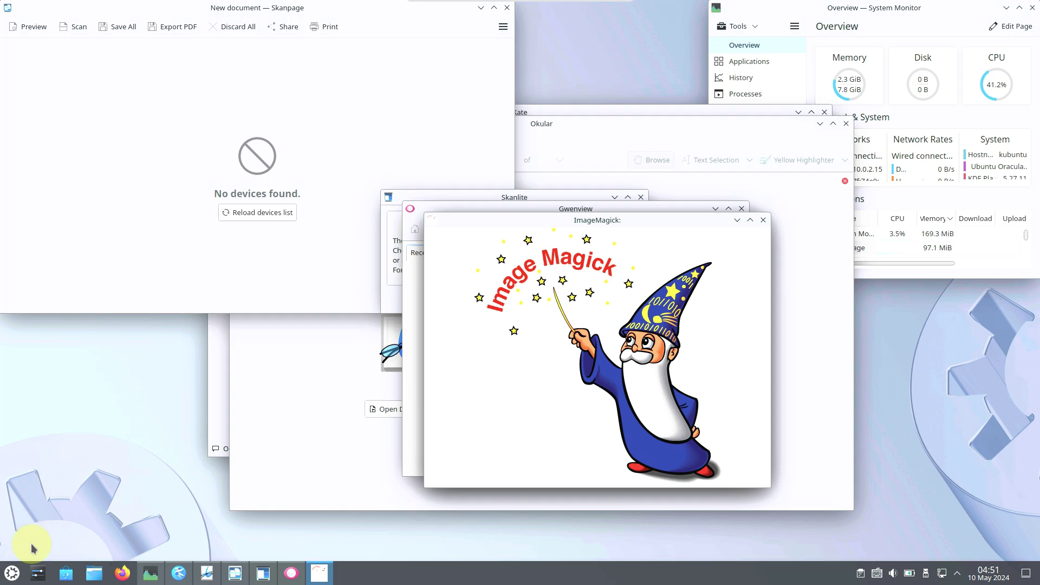
Launch Thunderbird Mail and the Konversation IRC client from the Internet category.
click(3, 580)
mouse_move(35, 417)
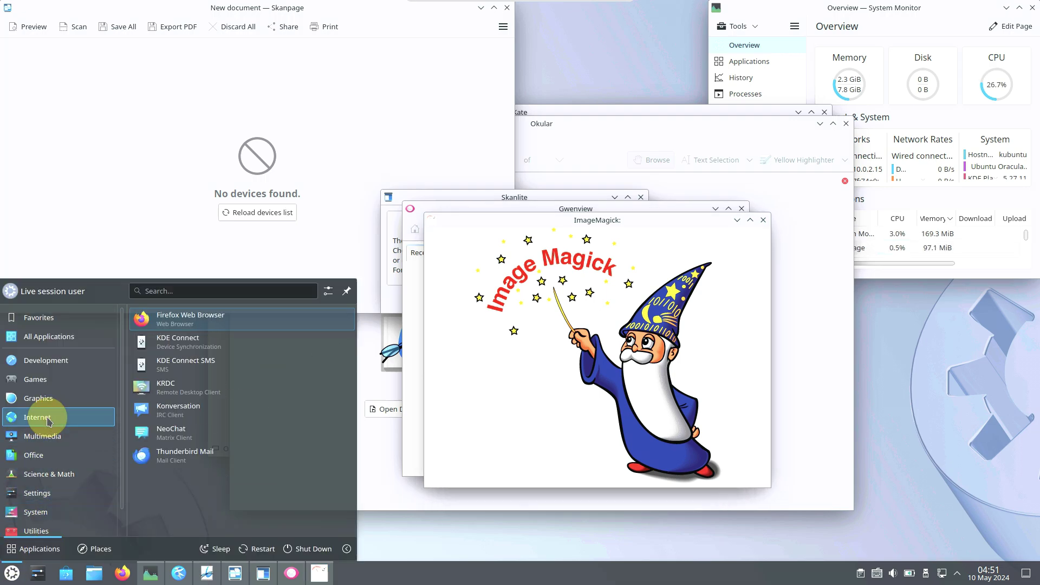
click(197, 455)
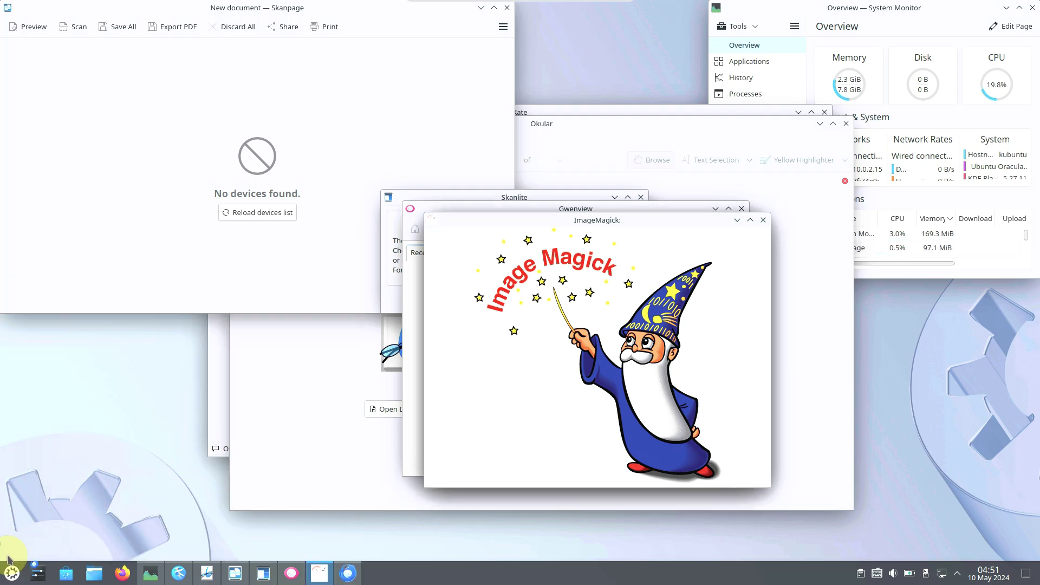
click(12, 575)
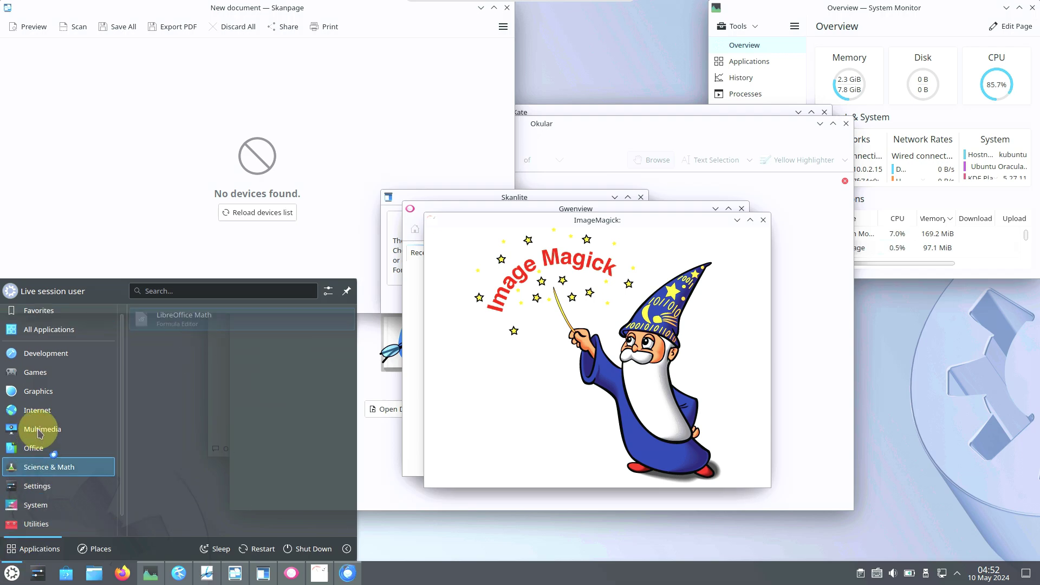
mouse_move(40, 407)
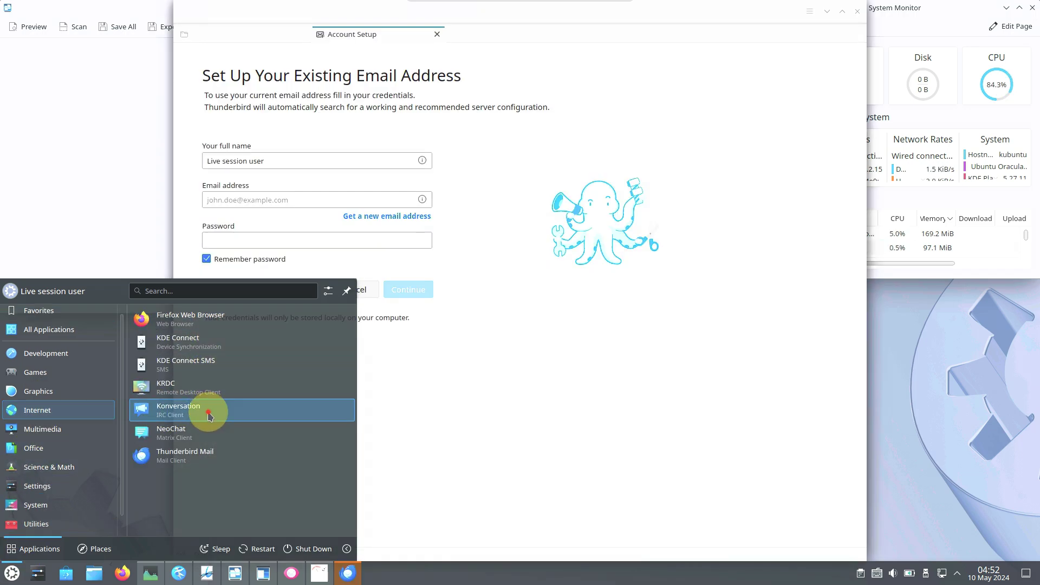
Launch the Elisa music player and Haruna Media Player from the Multimedia category.
click(12, 573)
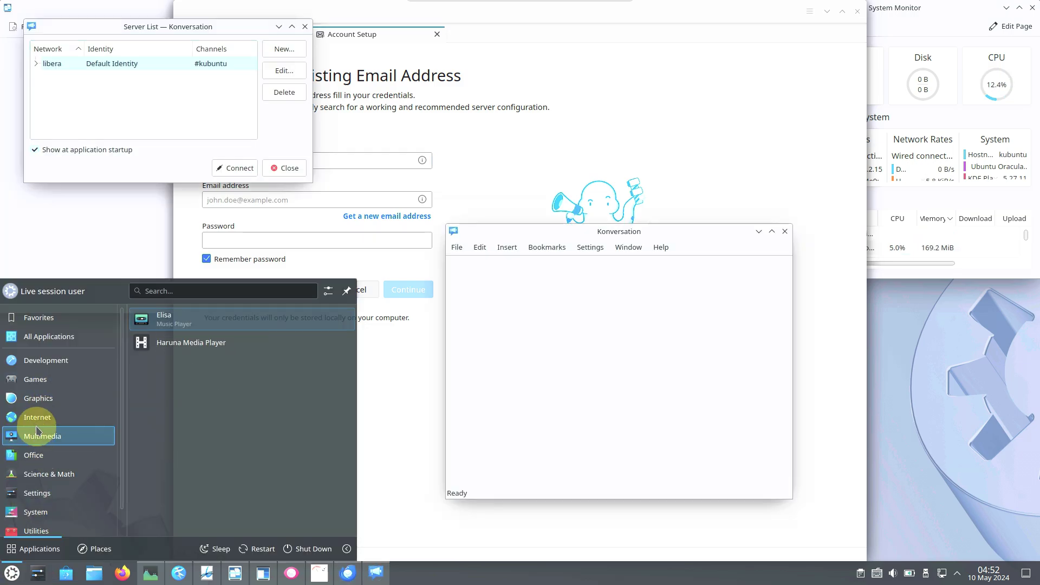
mouse_move(38, 424)
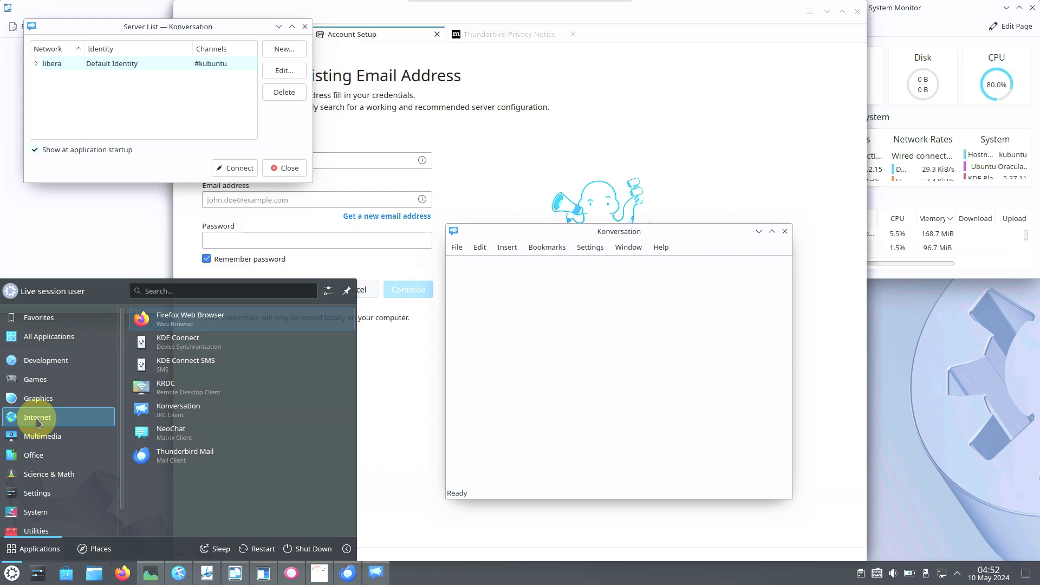
mouse_move(63, 438)
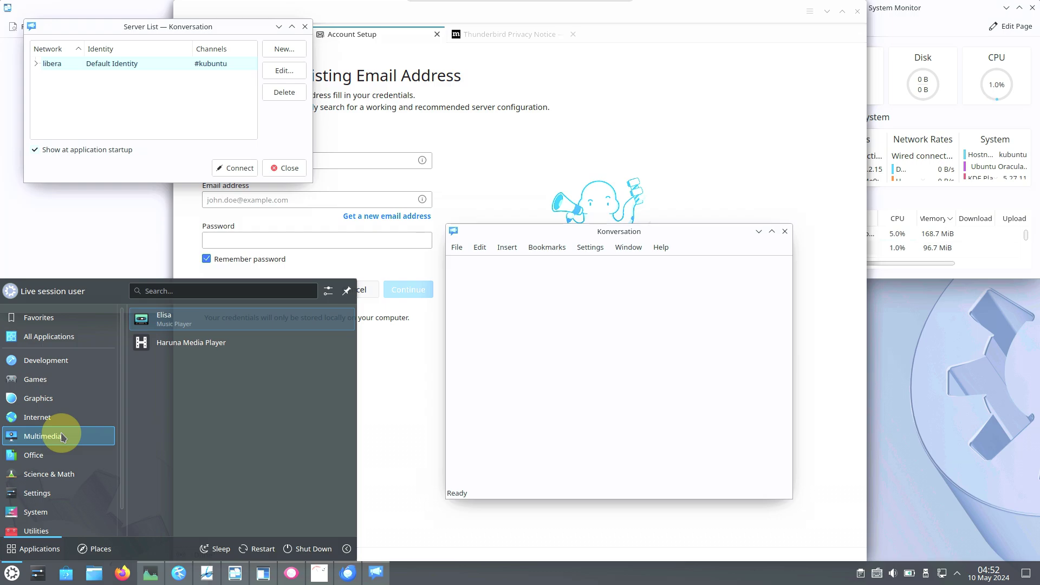
click(203, 321)
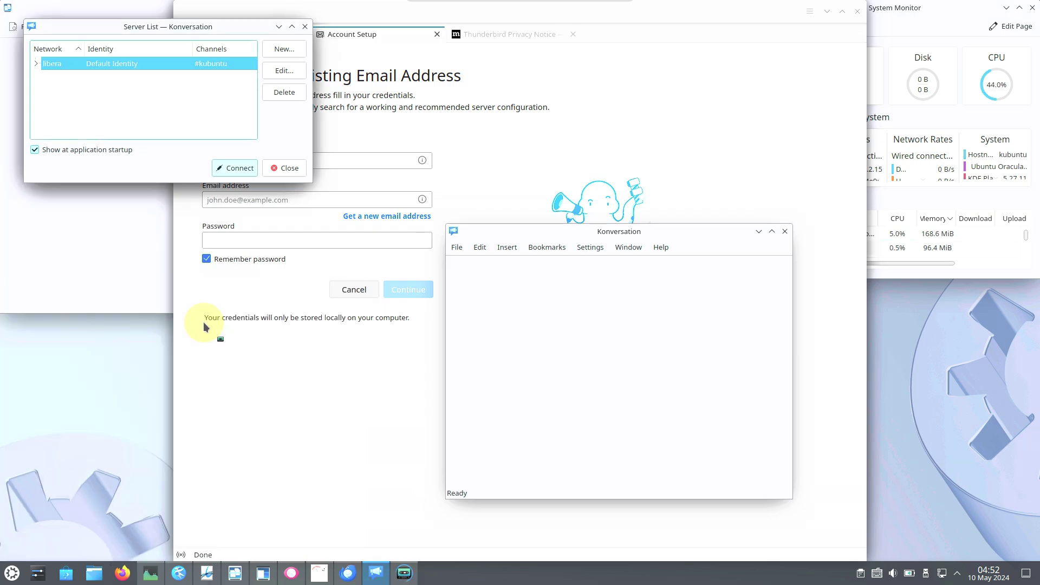
click(12, 573)
mouse_move(92, 435)
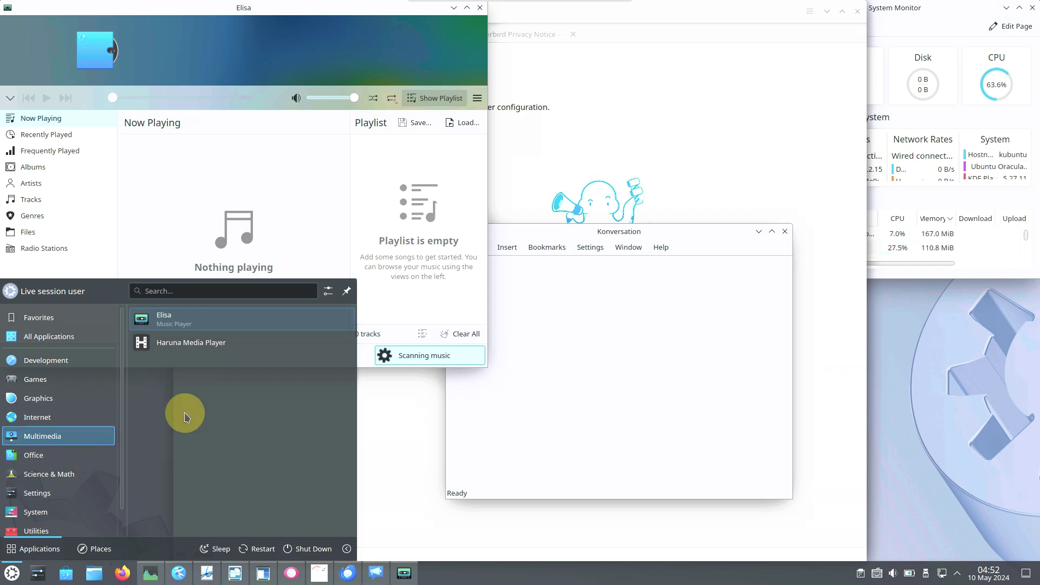
click(213, 343)
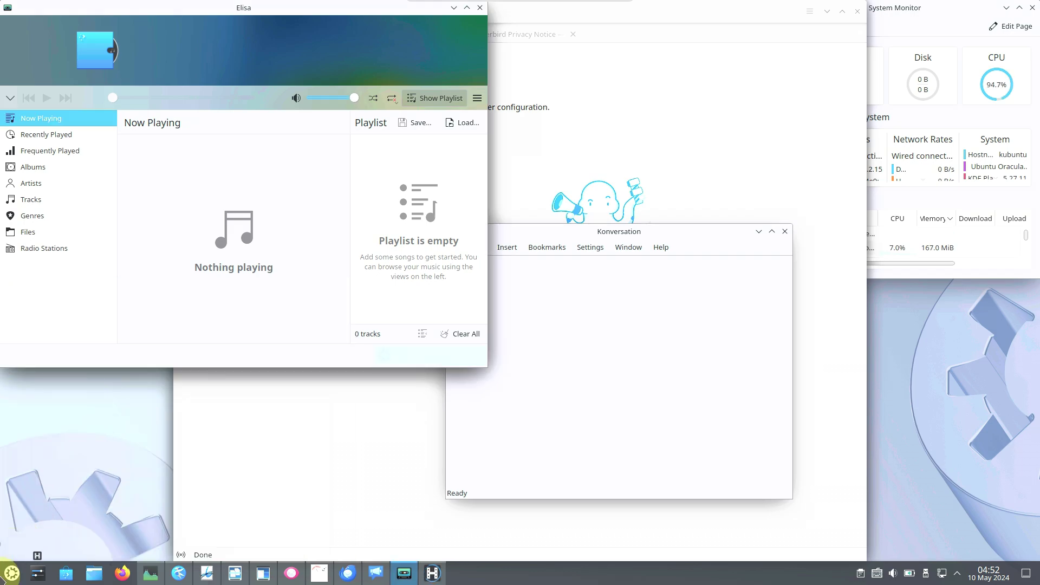
Launch the LibreOffice Calc spreadsheet program from the Office category.
click(12, 573)
mouse_move(25, 460)
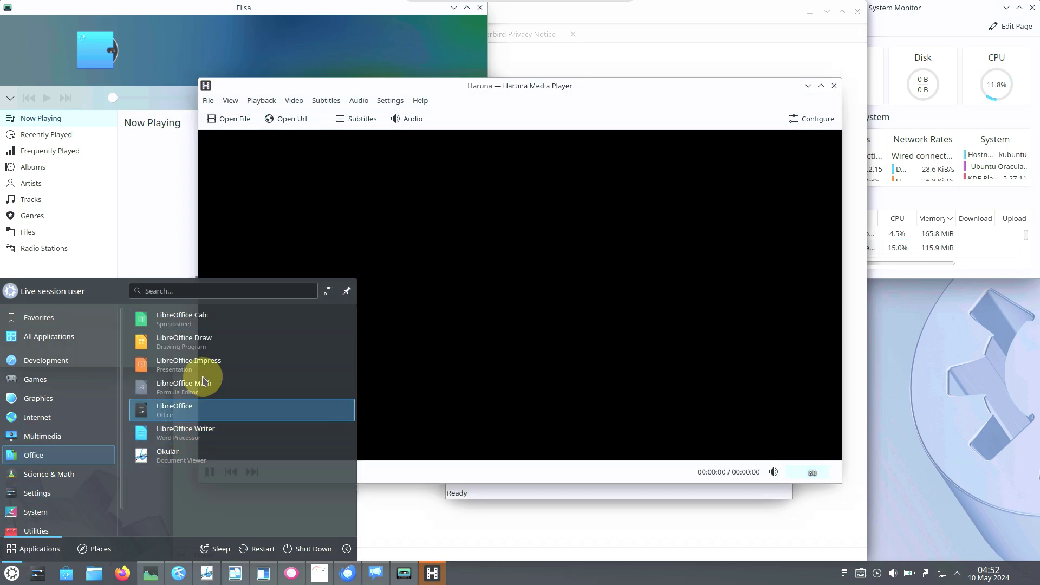
click(197, 326)
click(17, 577)
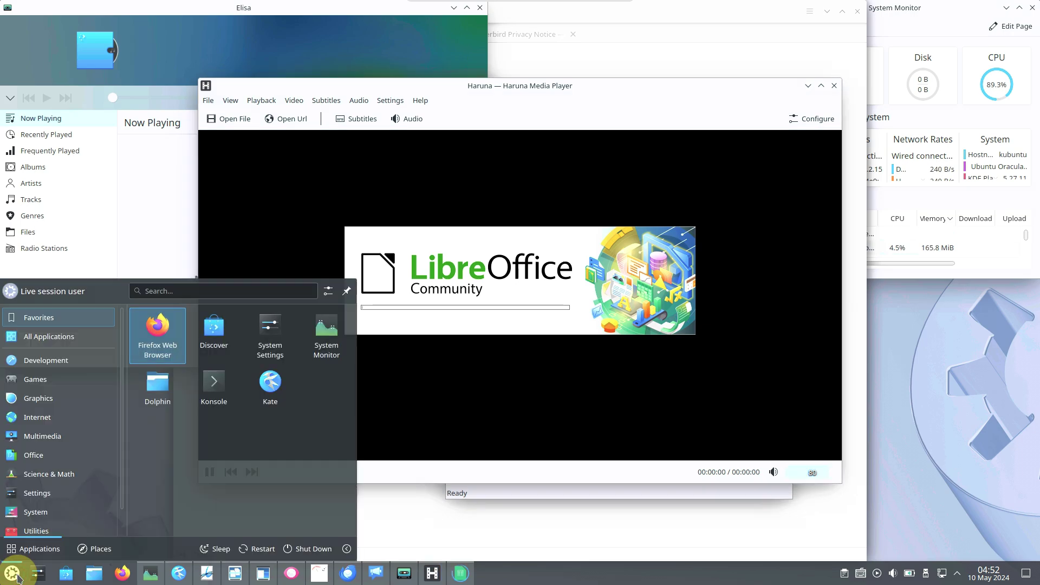
mouse_move(39, 457)
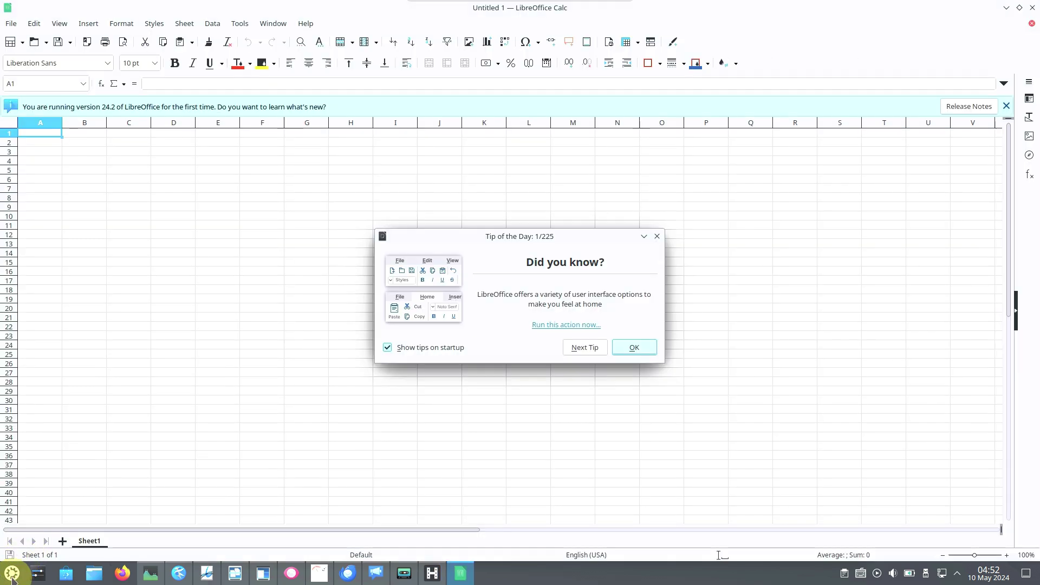
Browse the System category of applications and launch KDE Partition Manager.
click(11, 574)
mouse_move(56, 502)
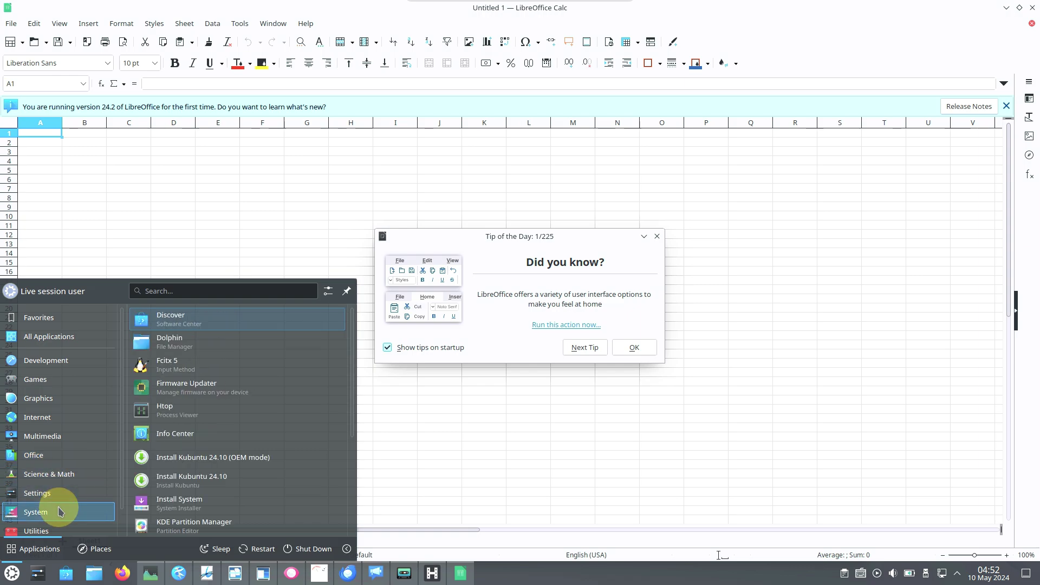
scroll(279, 411, down, 3)
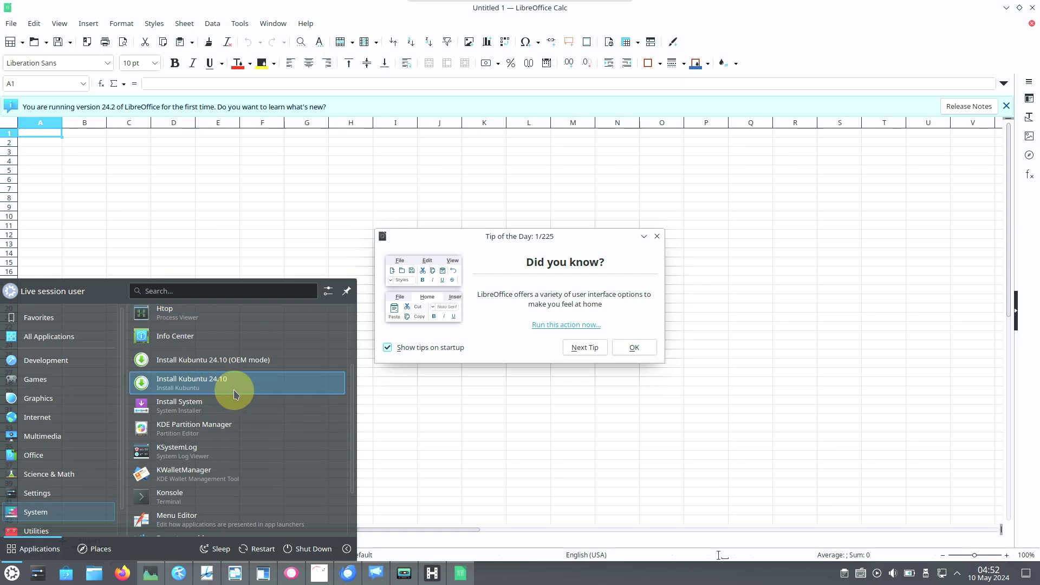
click(242, 438)
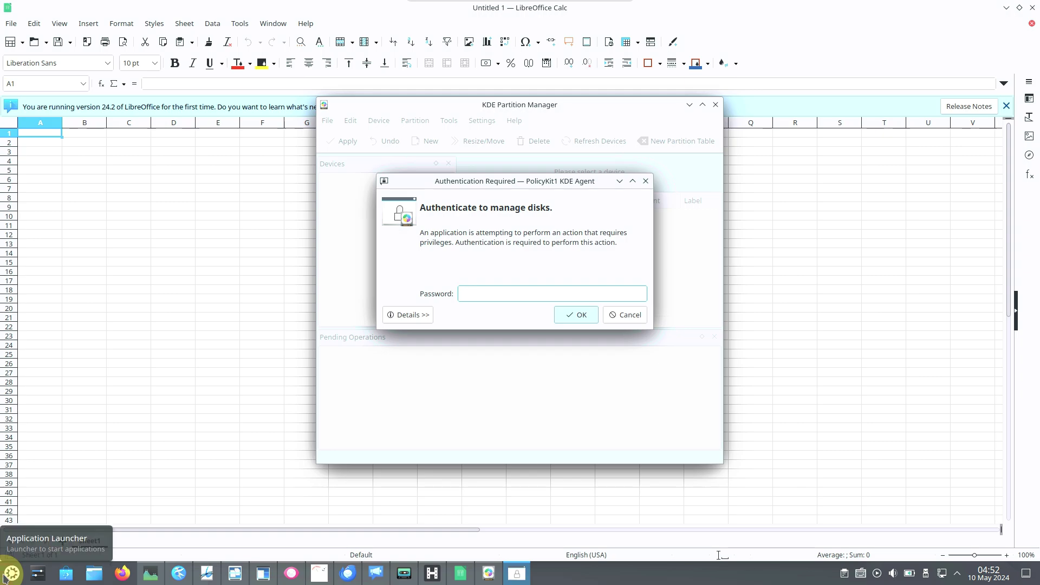
View the applications in the Utilities category, and close the application launcher.
click(4, 577)
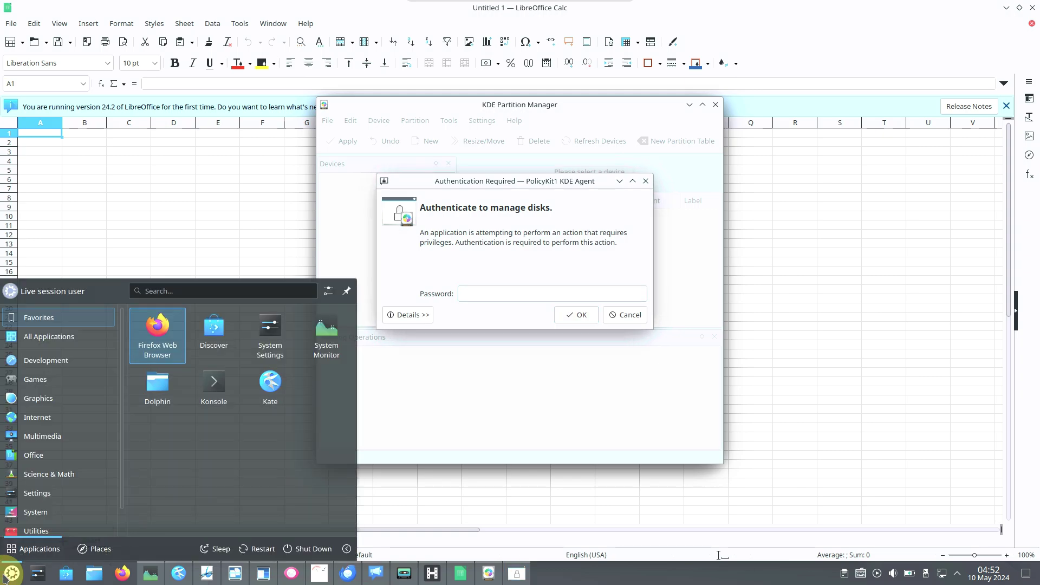
click(47, 537)
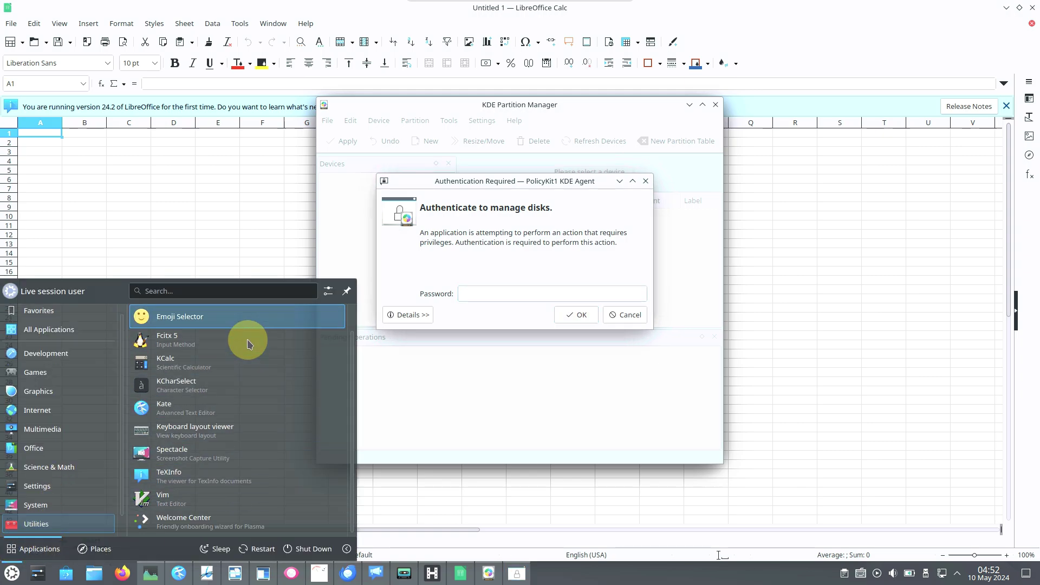
click(463, 96)
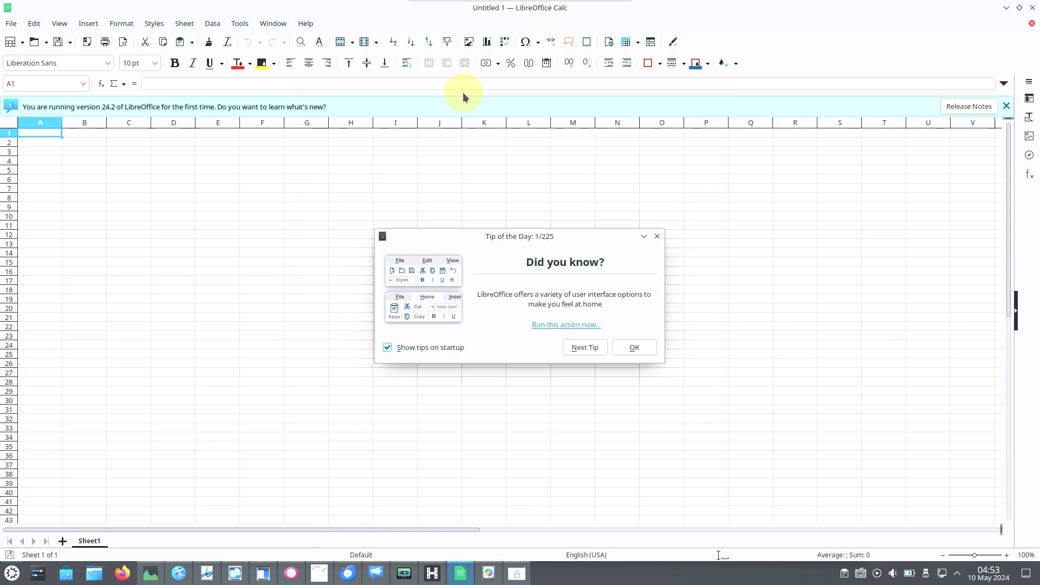
Switch to System Monitor, maximize its window, and examine the memory use of the running applications.
click(151, 574)
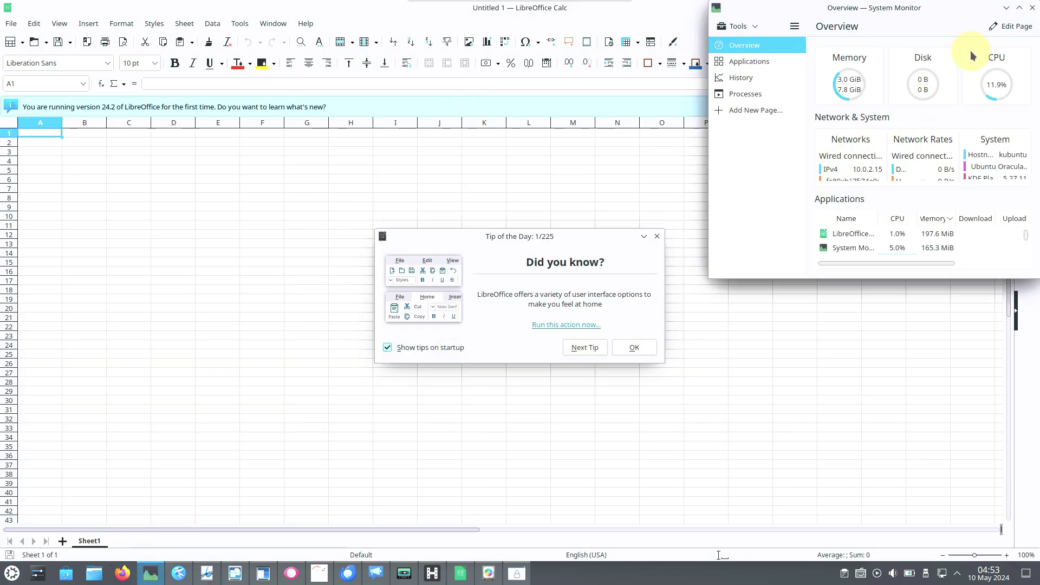
click(1019, 7)
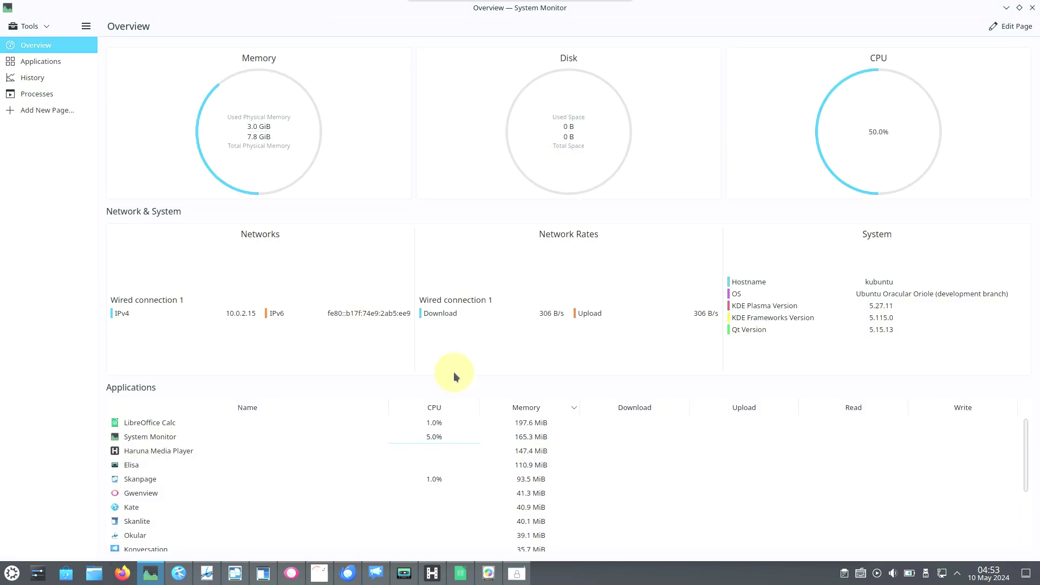
scroll(382, 479, down, 1)
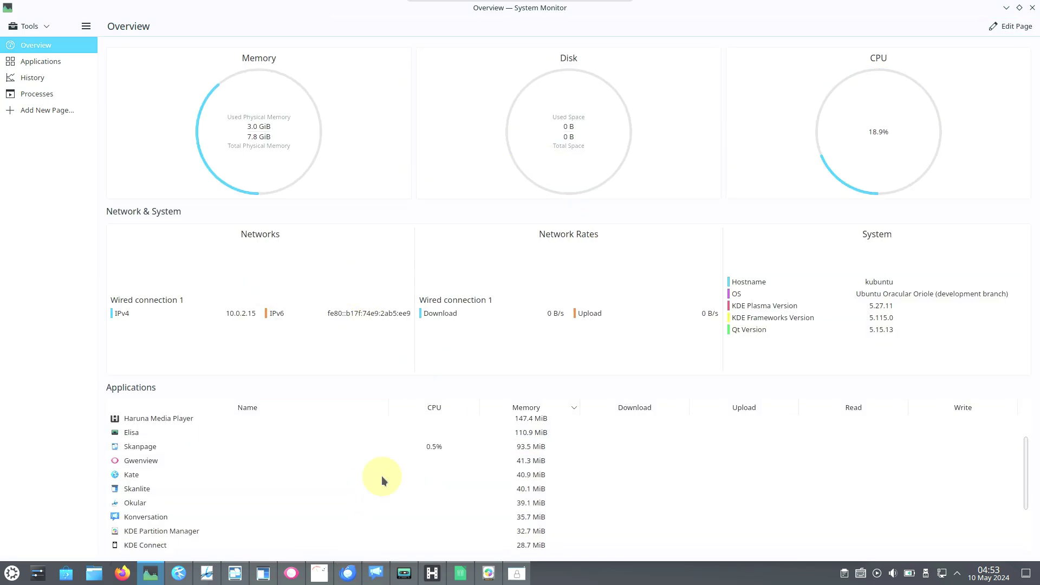
scroll(382, 479, down, 2)
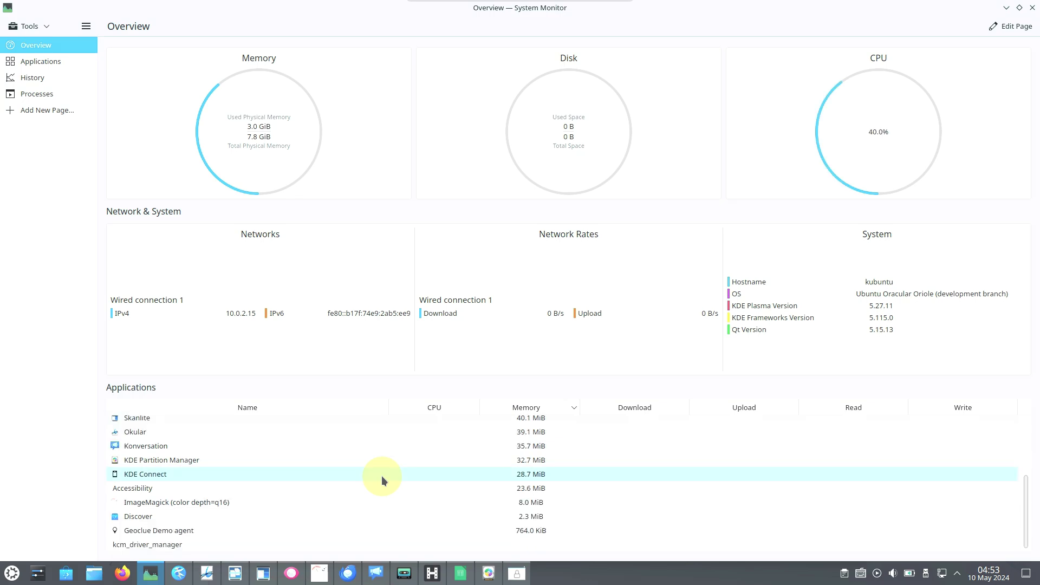
Review the running applications' memory use in System Monitor, and view the Applications and History pages.
scroll(383, 480, up, 5)
scroll(383, 479, down, 7)
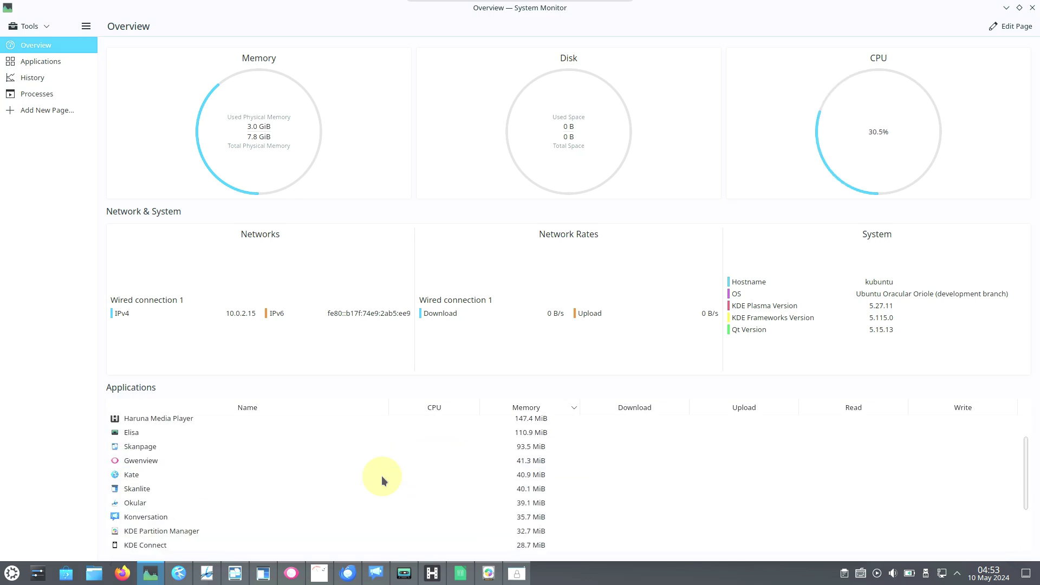
click(59, 63)
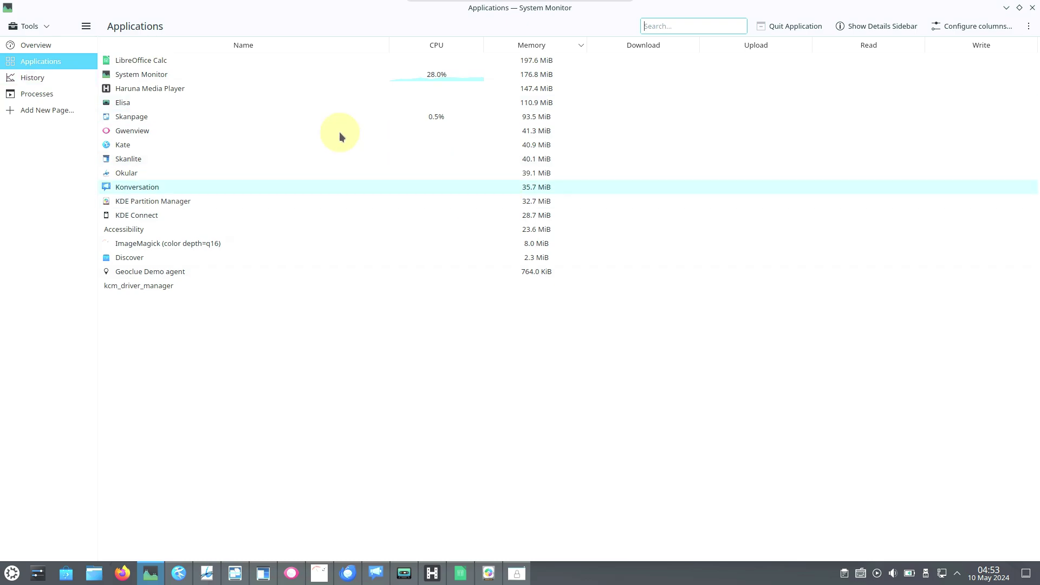
click(54, 79)
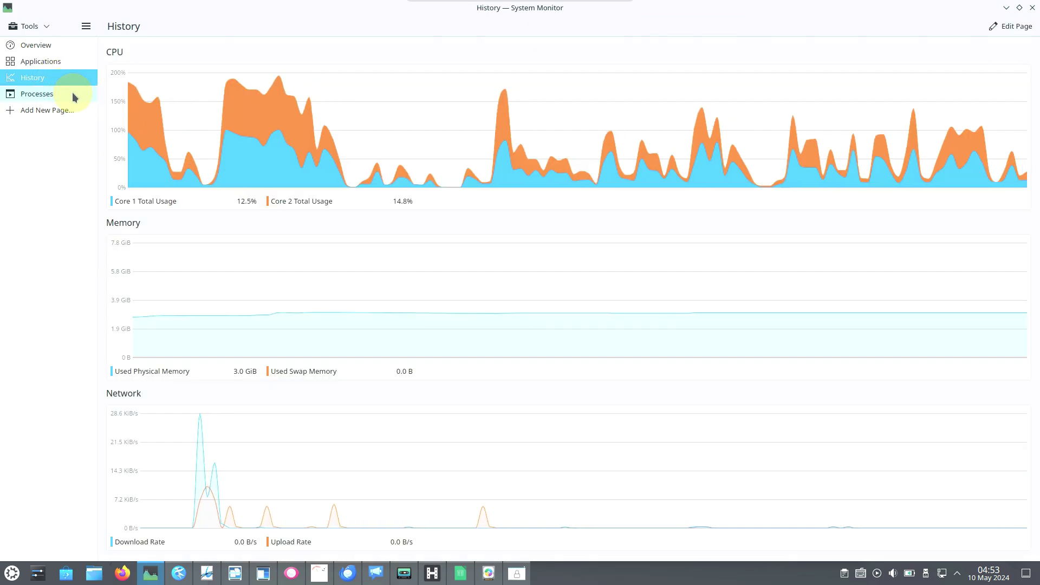
Examine the full list of running processes and their memory use on System Monitor's Processes page.
click(73, 95)
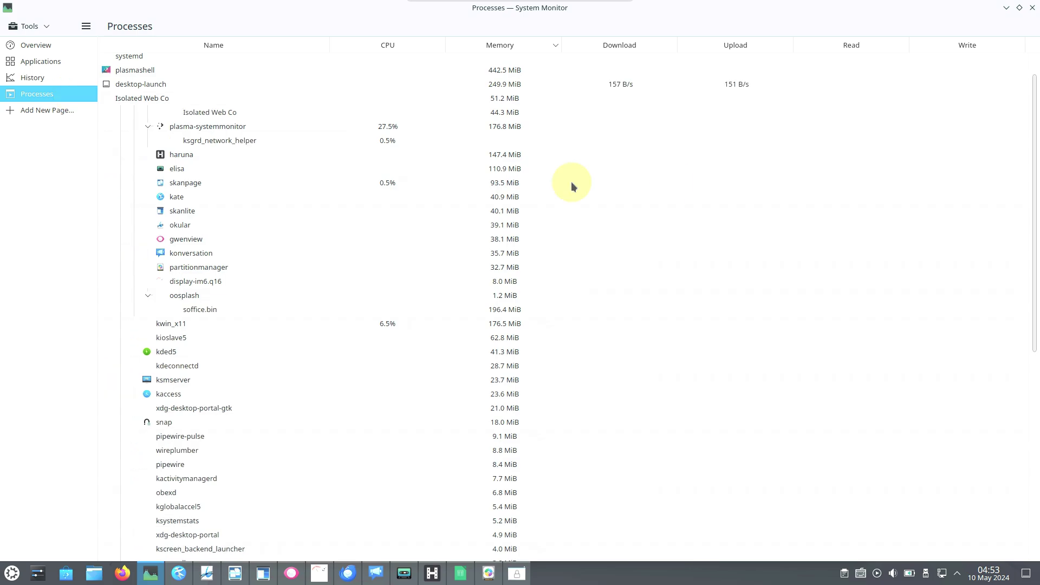
scroll(719, 147, down, 8)
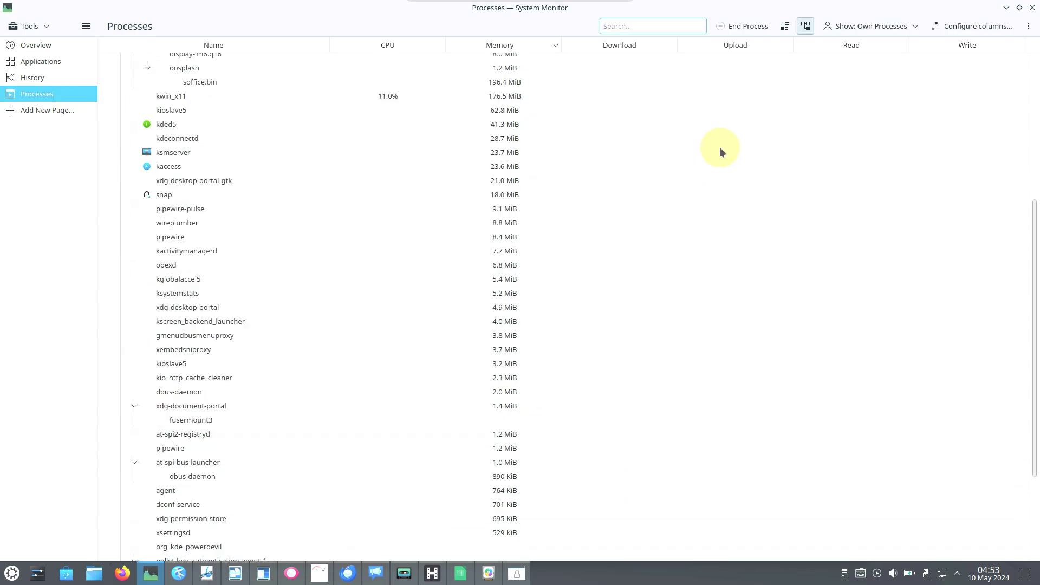
scroll(719, 148, down, 3)
scroll(719, 147, down, 1)
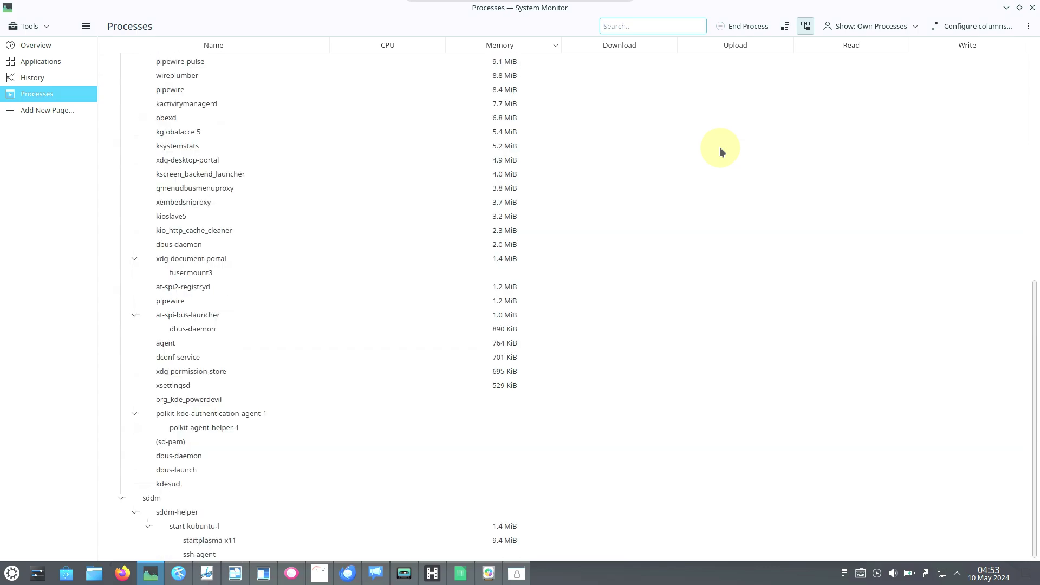
scroll(719, 147, up, 4)
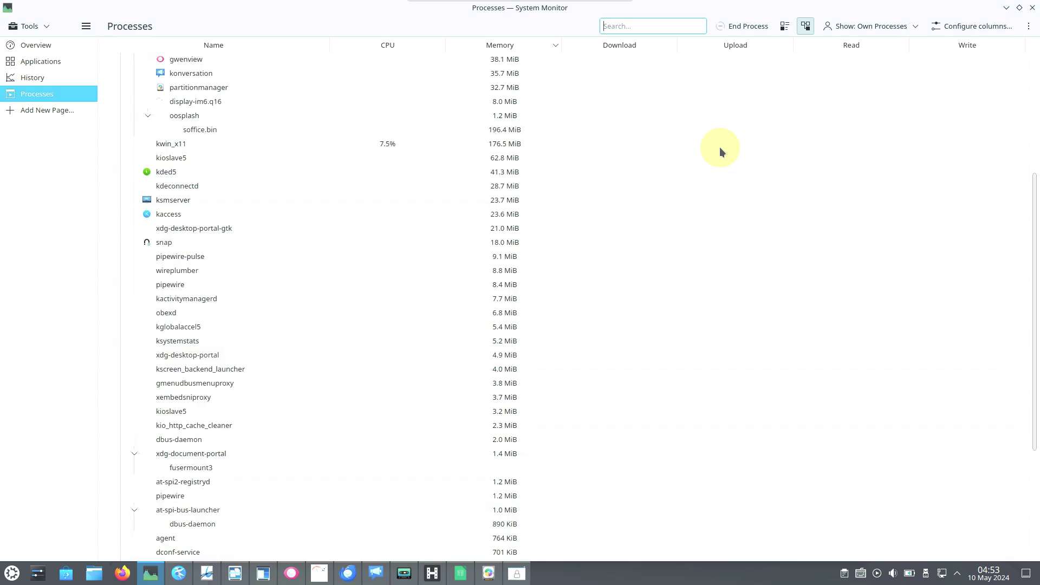
scroll(720, 147, up, 8)
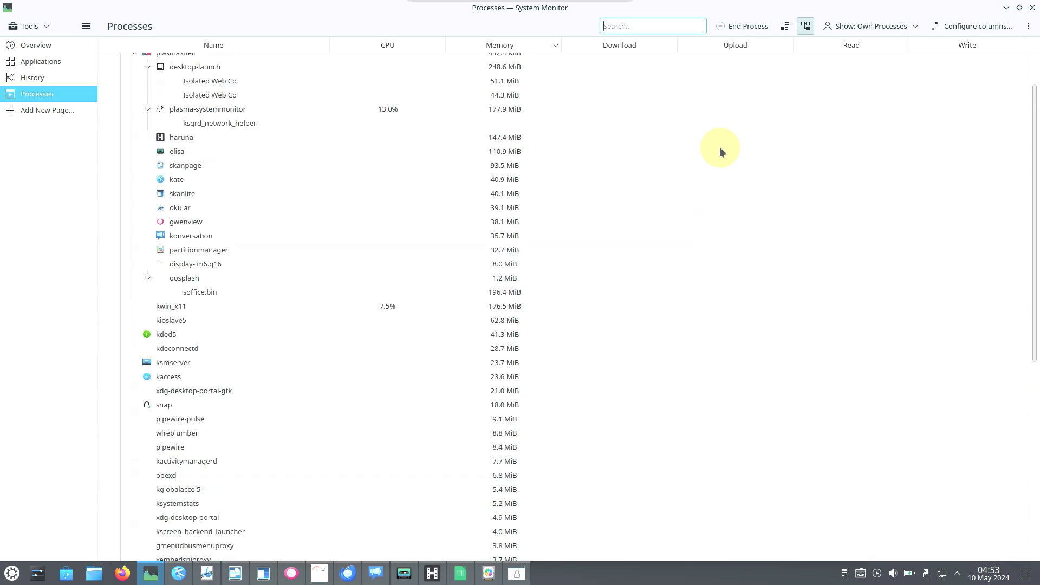
scroll(719, 147, down, 1)
scroll(720, 147, down, 1)
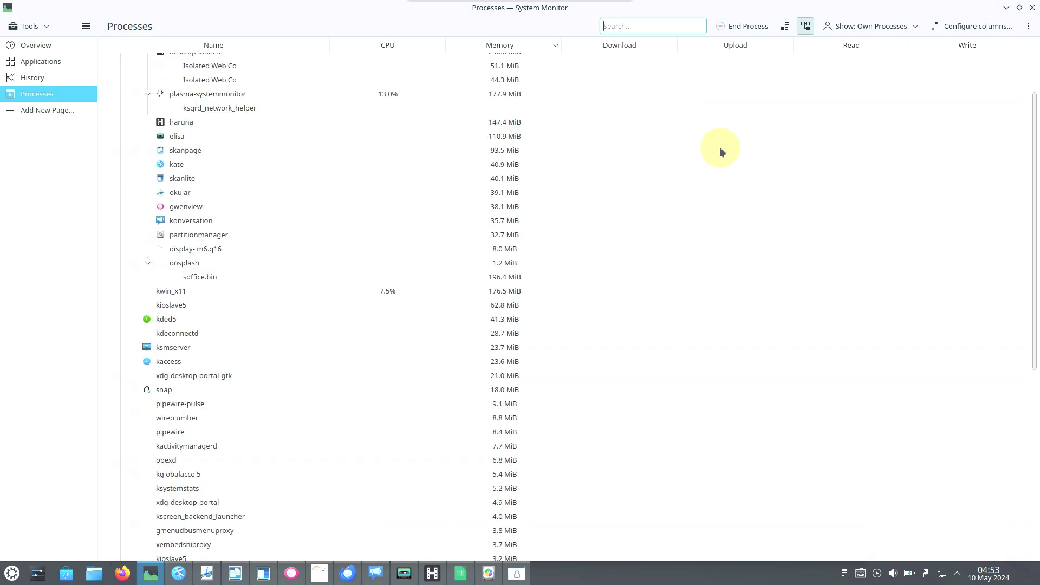
scroll(719, 147, up, 2)
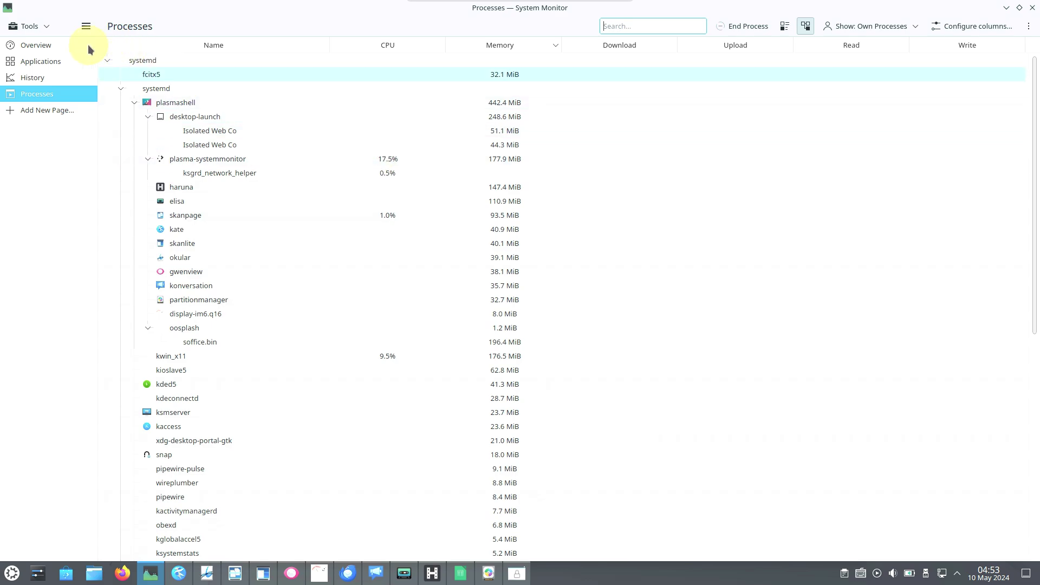
Return to the Overview page and restore the System Monitor window to its smaller size.
click(68, 45)
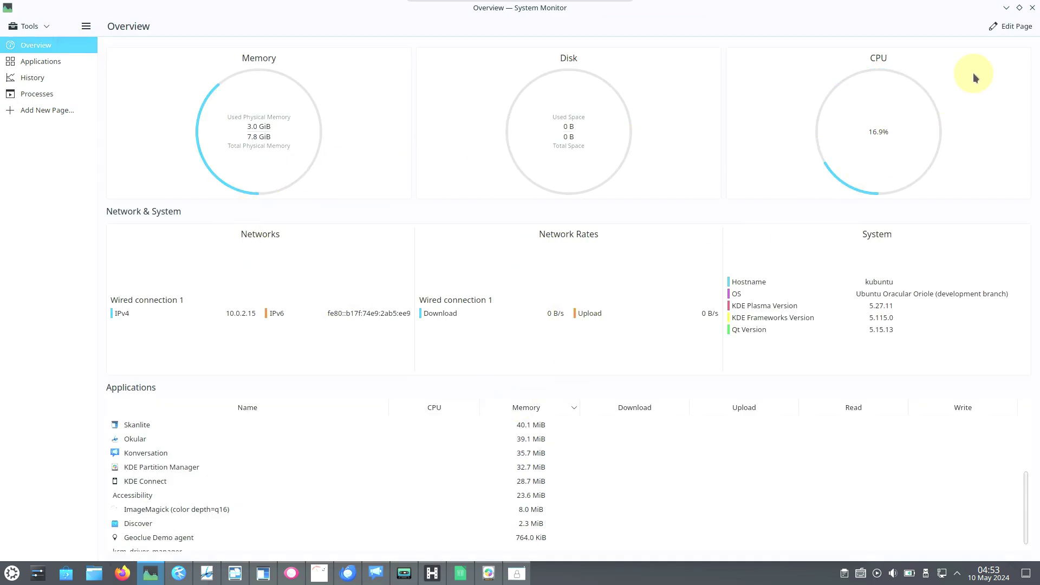
click(1017, 13)
View the LibreOffice version information from Calc, and exit LibreOffice.
click(631, 349)
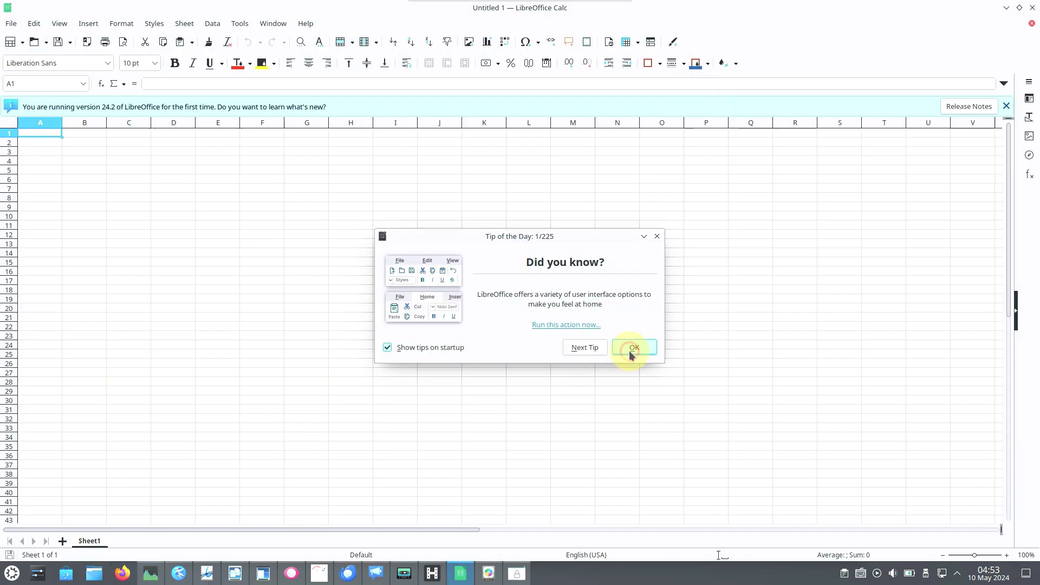
click(305, 23)
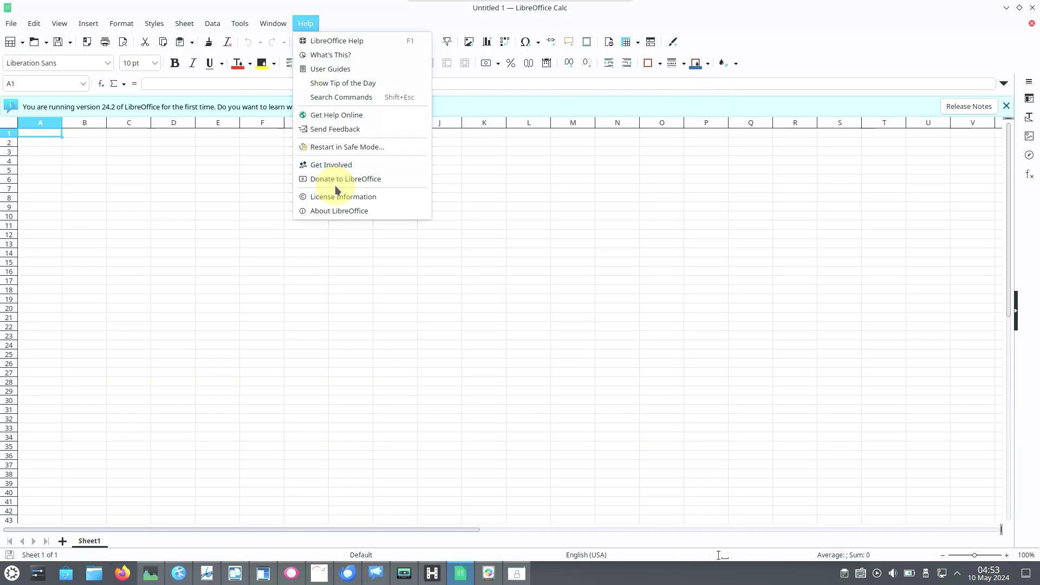
click(336, 213)
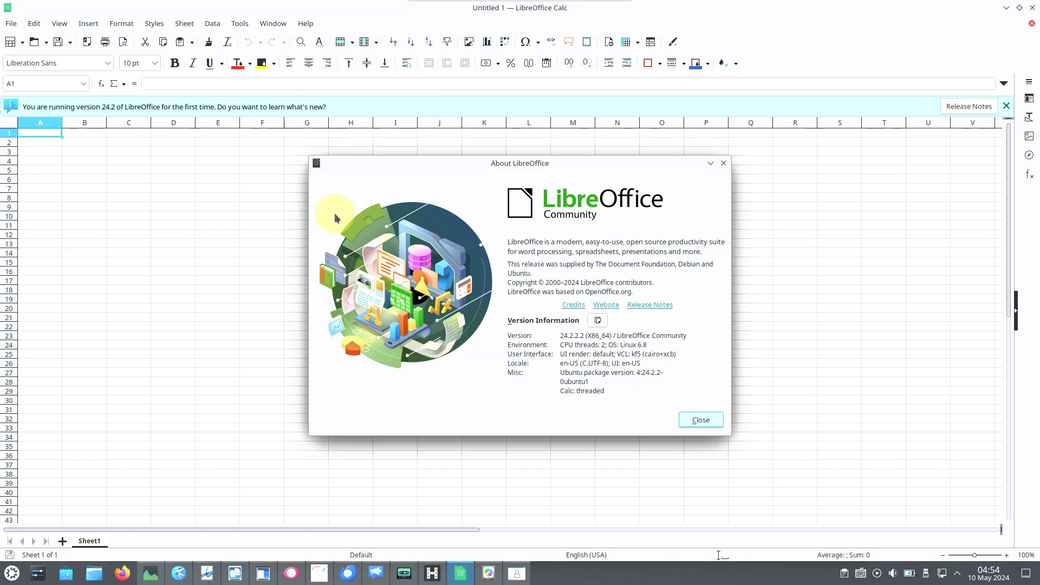
click(719, 428)
click(11, 23)
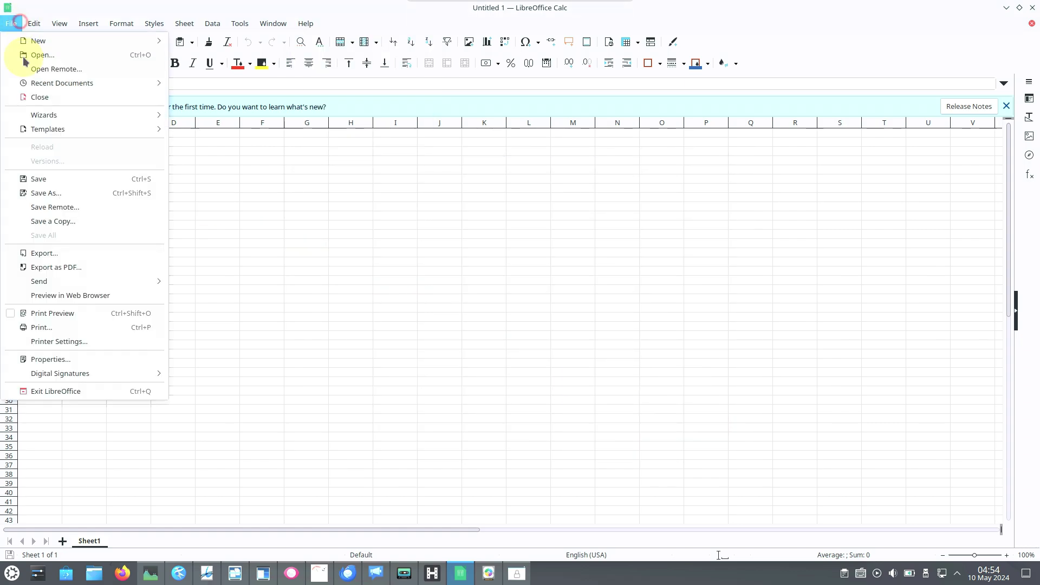
click(66, 391)
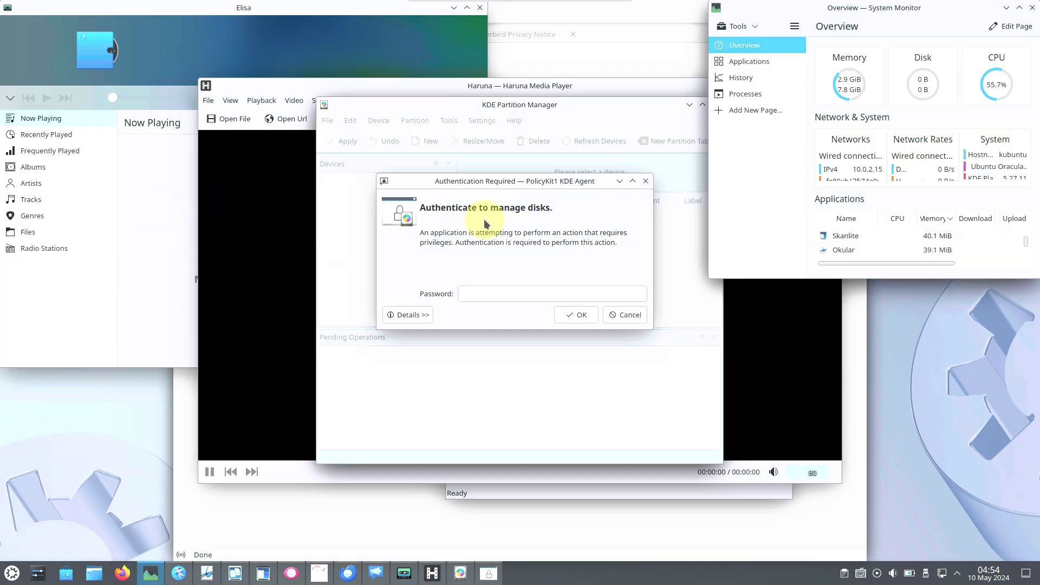
Confirm the authentication for managing disks with the password left blank.
click(521, 237)
click(594, 312)
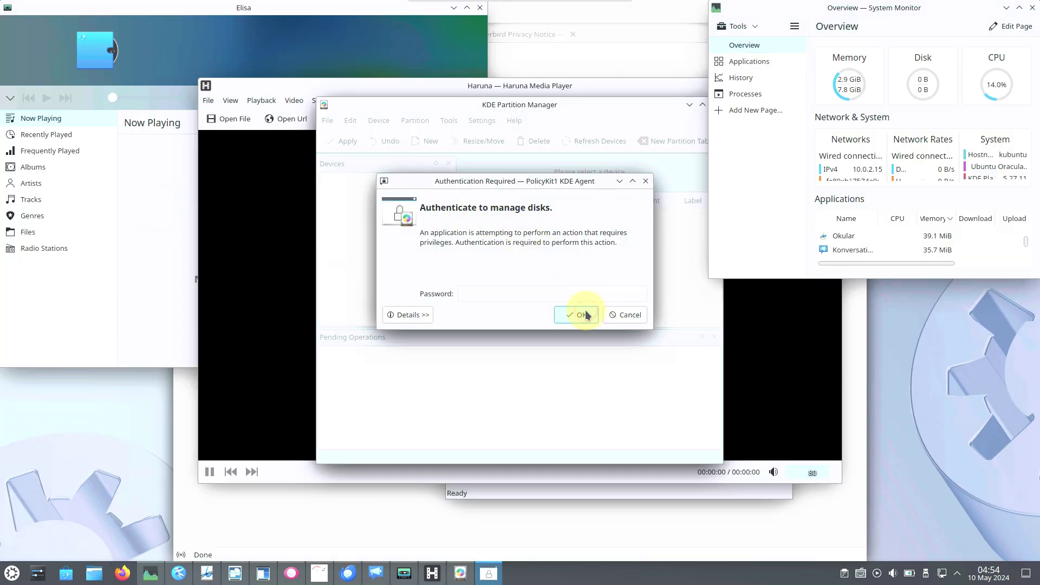
View the About KDE information and the version details of KDE Partition Manager.
click(512, 121)
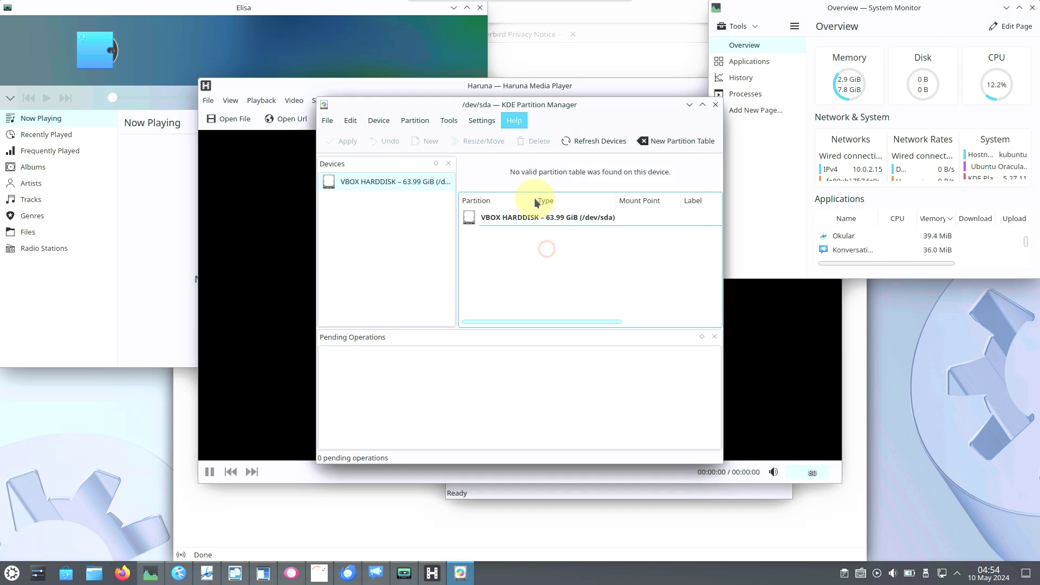
click(546, 248)
click(696, 371)
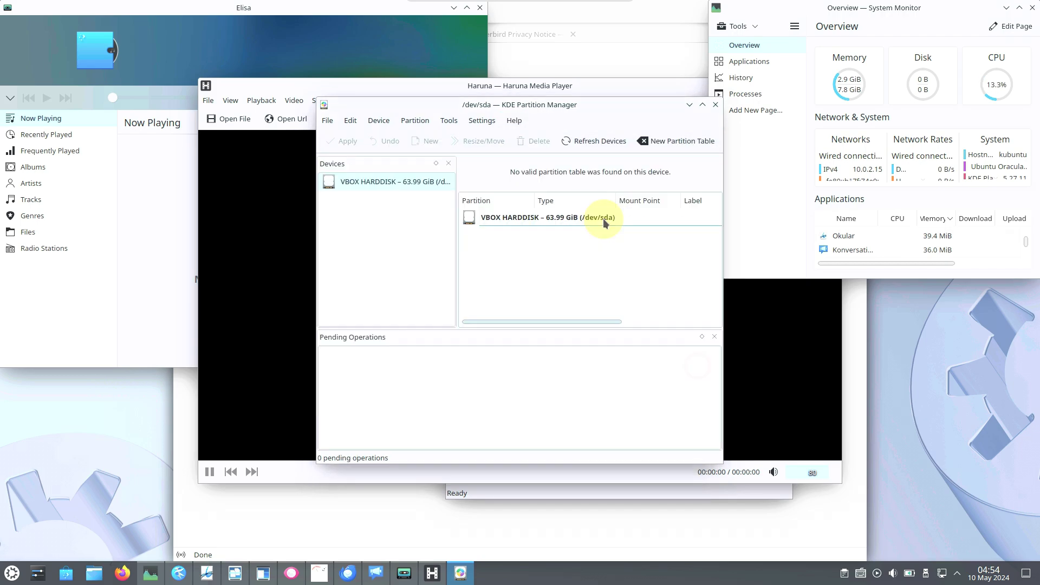
click(514, 127)
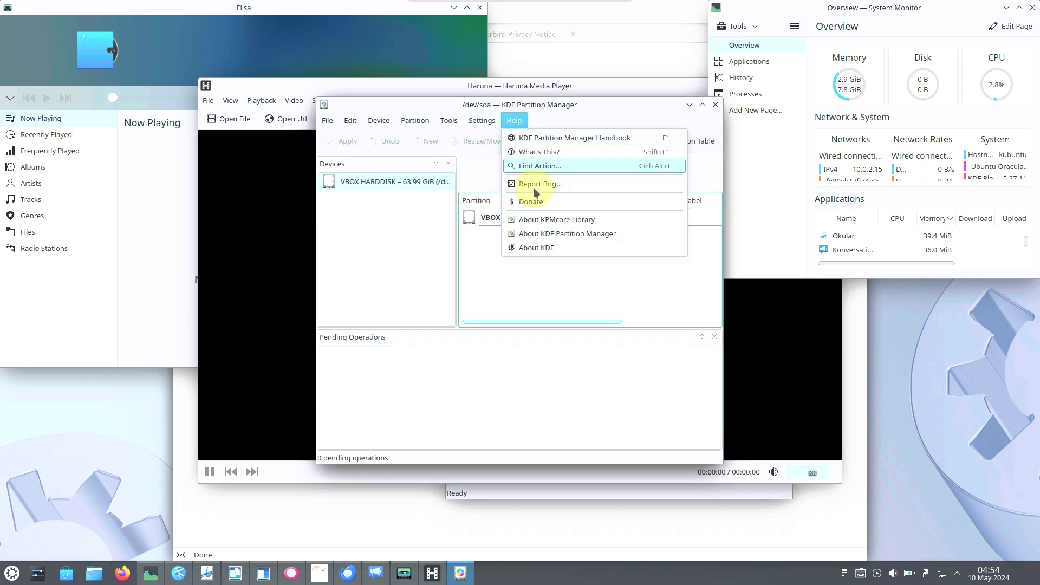
click(552, 234)
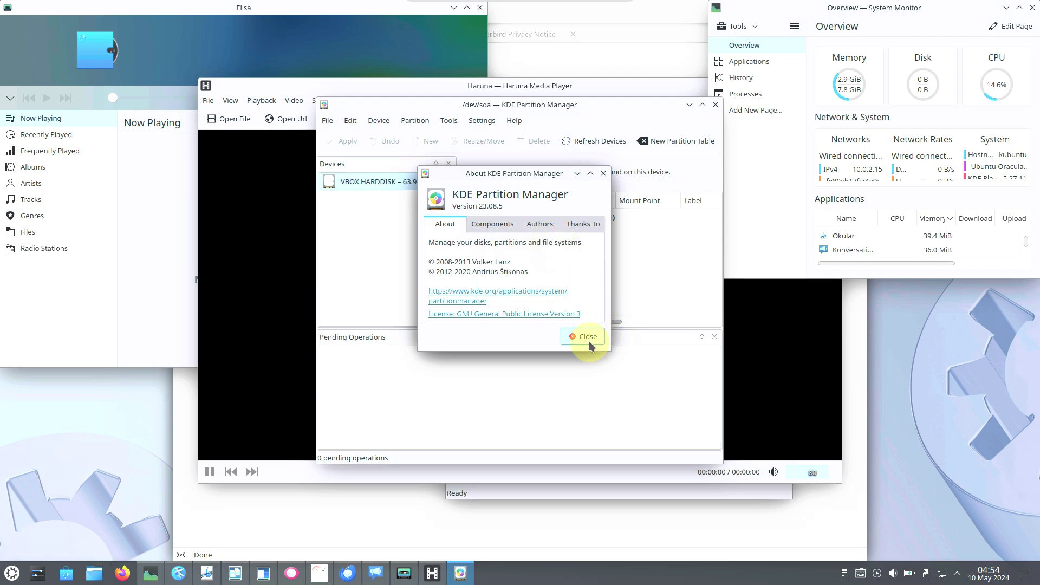
click(585, 343)
View the information about the KPMcore library, and quit KDE Partition Manager.
click(514, 120)
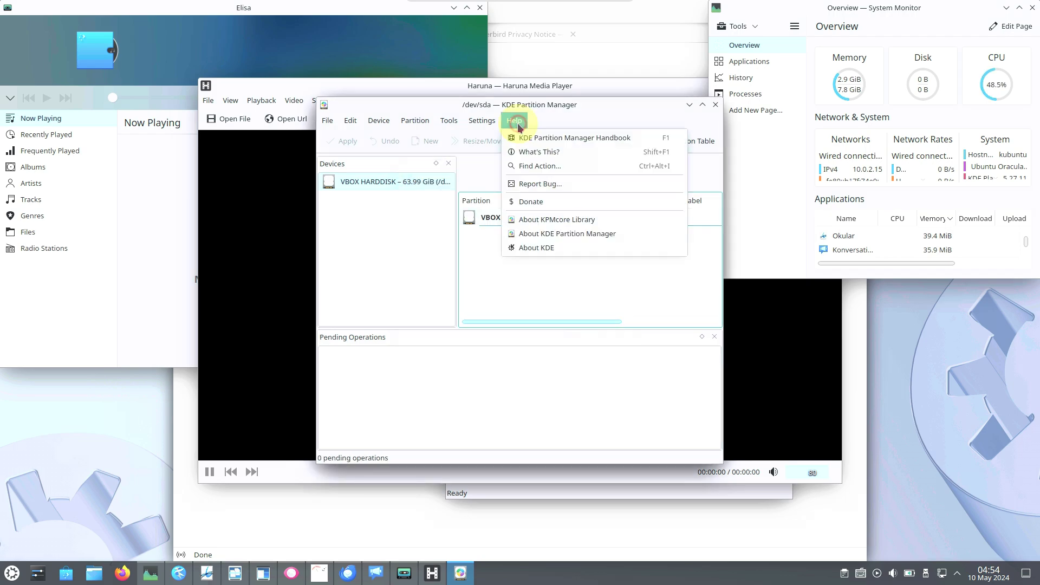
click(538, 217)
click(594, 328)
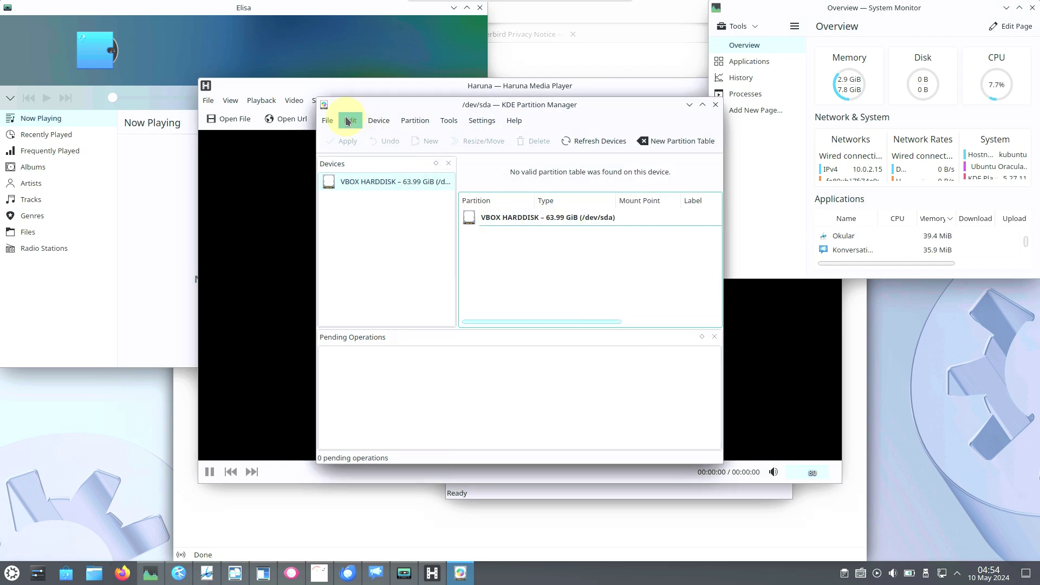
click(327, 120)
click(341, 138)
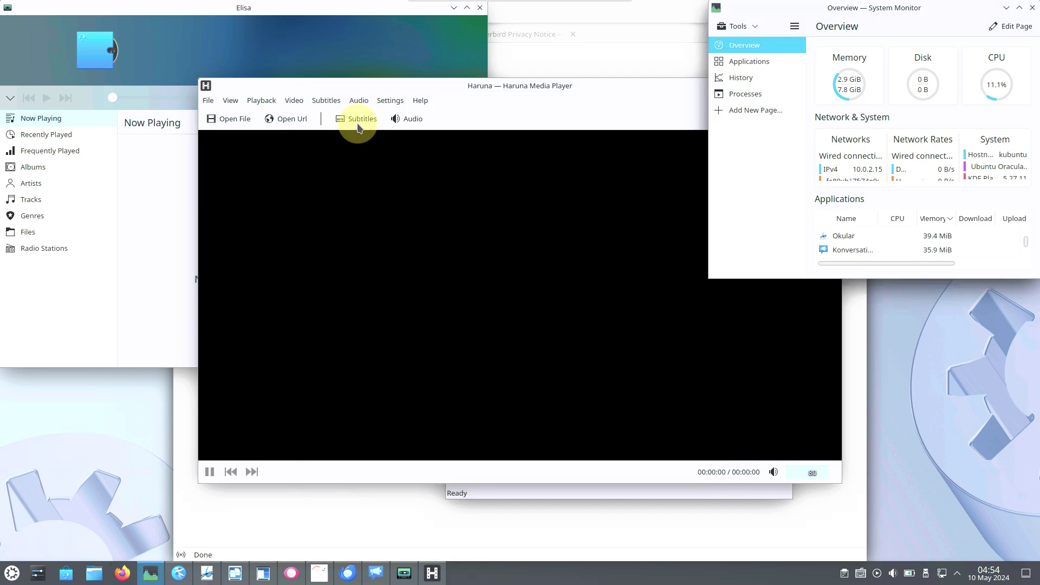
View the version information of Haruna Media Player, and close the player.
click(418, 101)
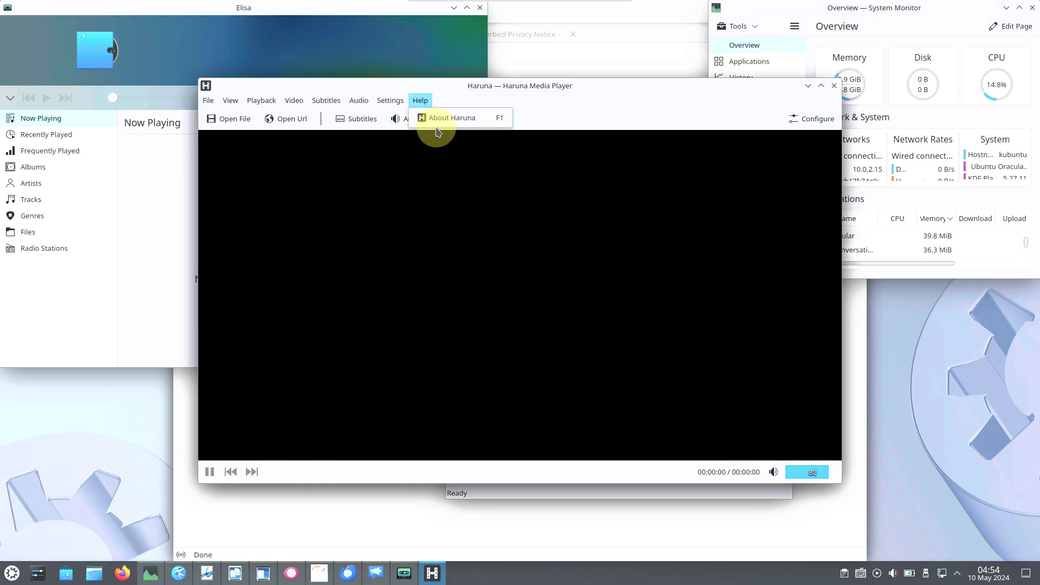
click(442, 118)
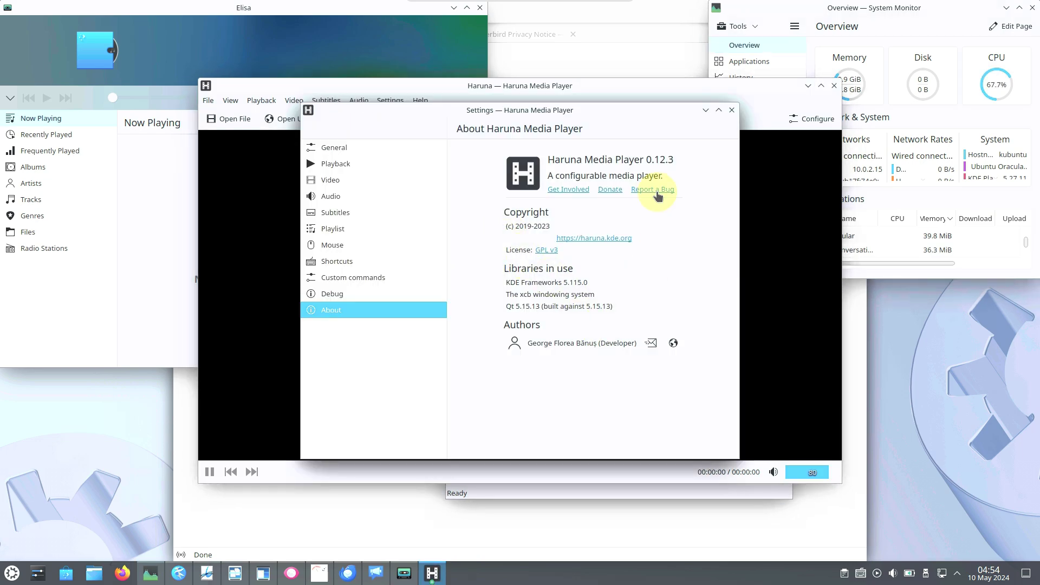
click(731, 111)
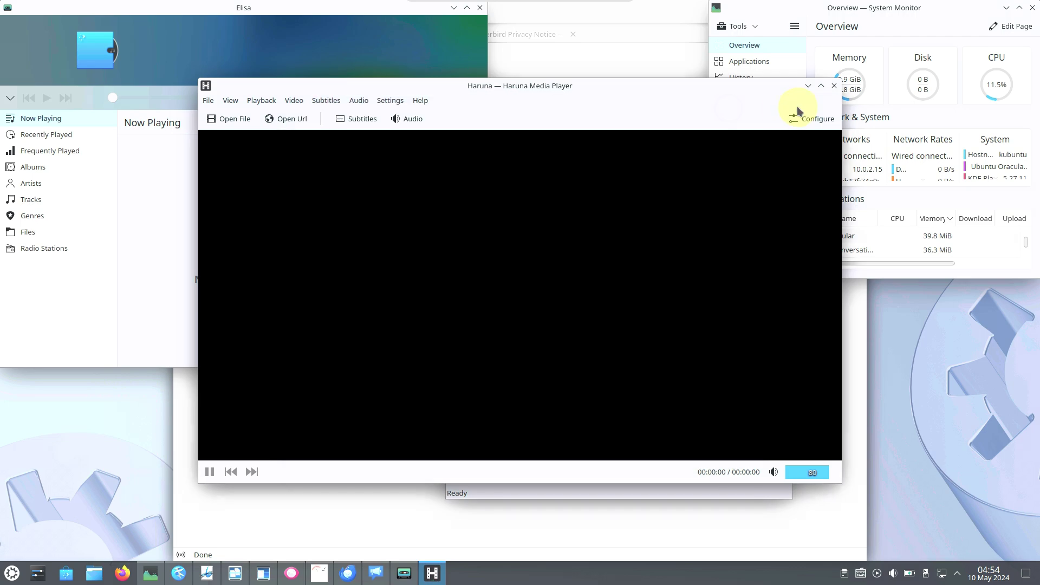
click(832, 86)
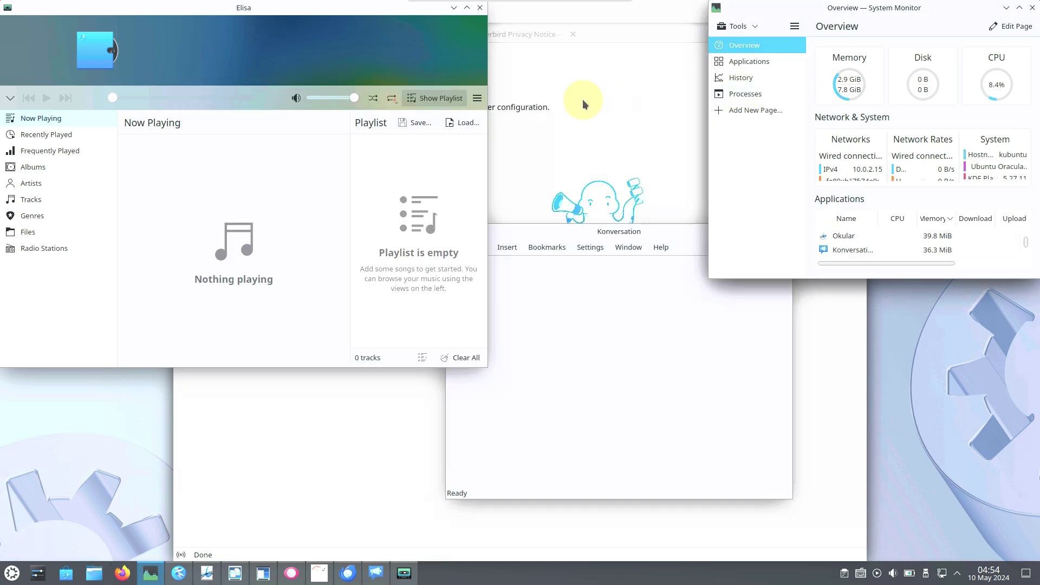
View the version information of the Elisa music player, and close Elisa.
click(476, 98)
click(395, 239)
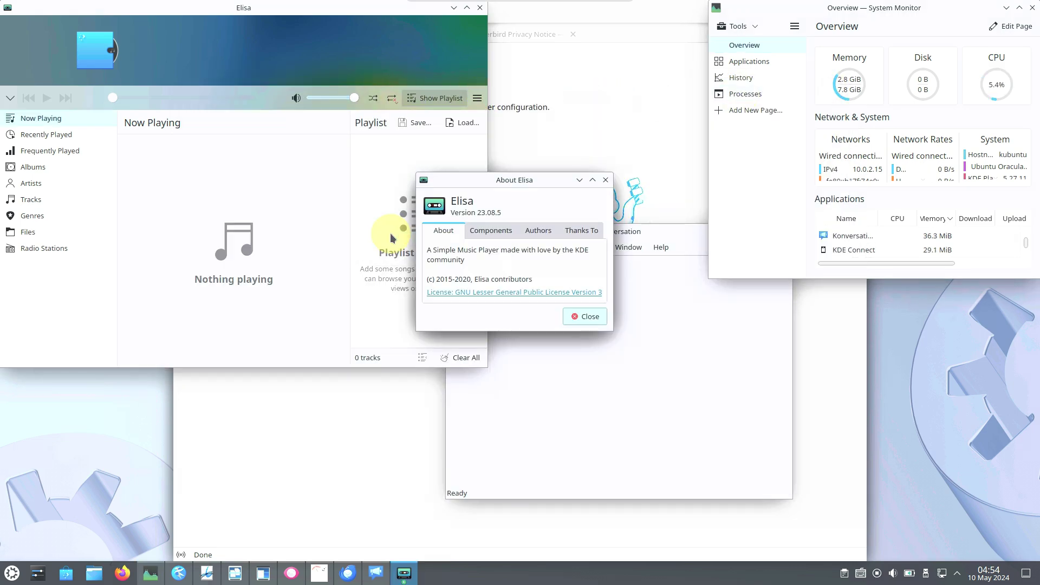
click(605, 182)
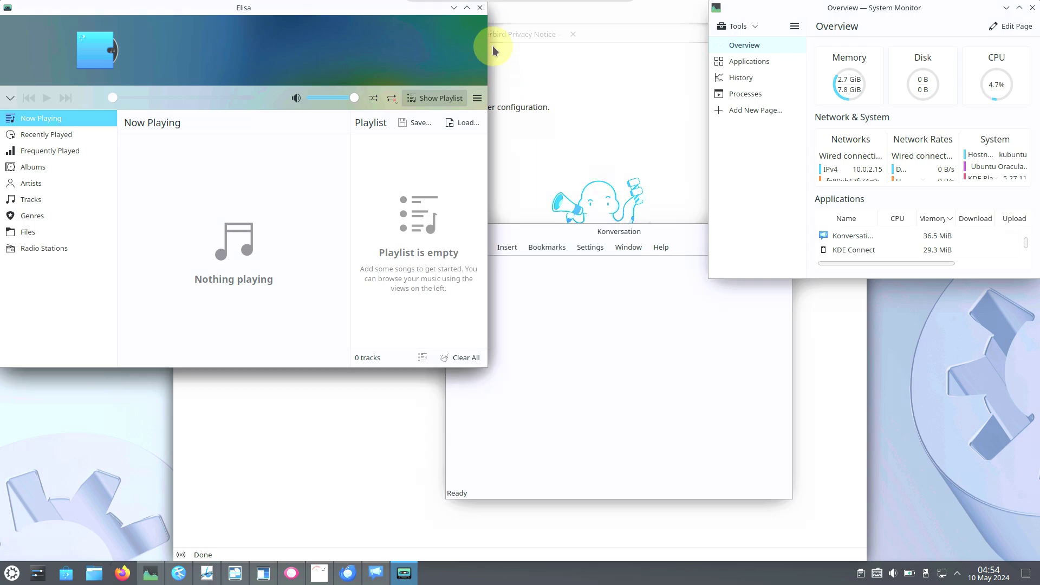
click(479, 13)
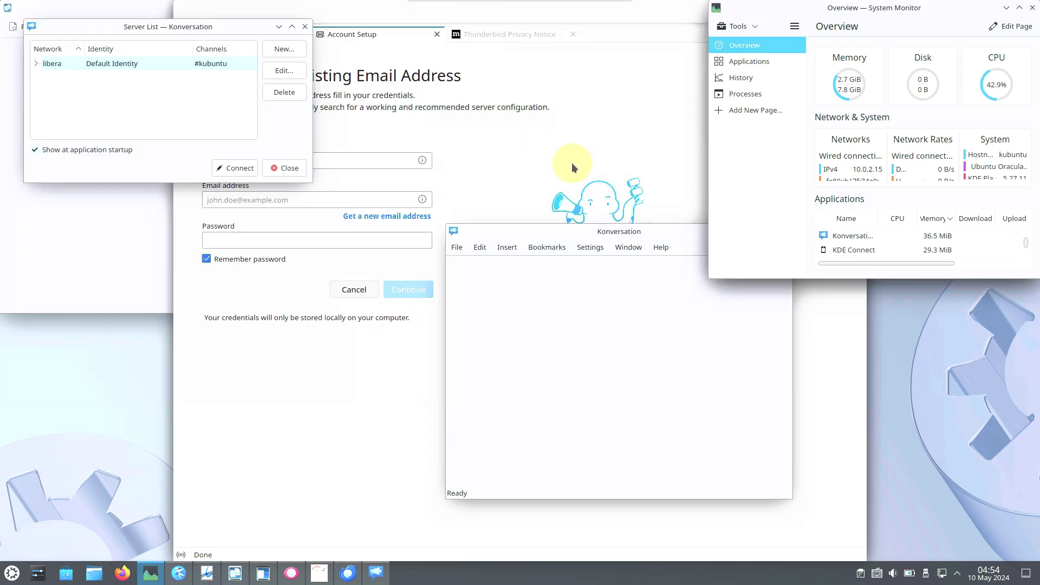
View the version information of the Konversation IRC client, and close Konversation.
click(657, 242)
click(667, 345)
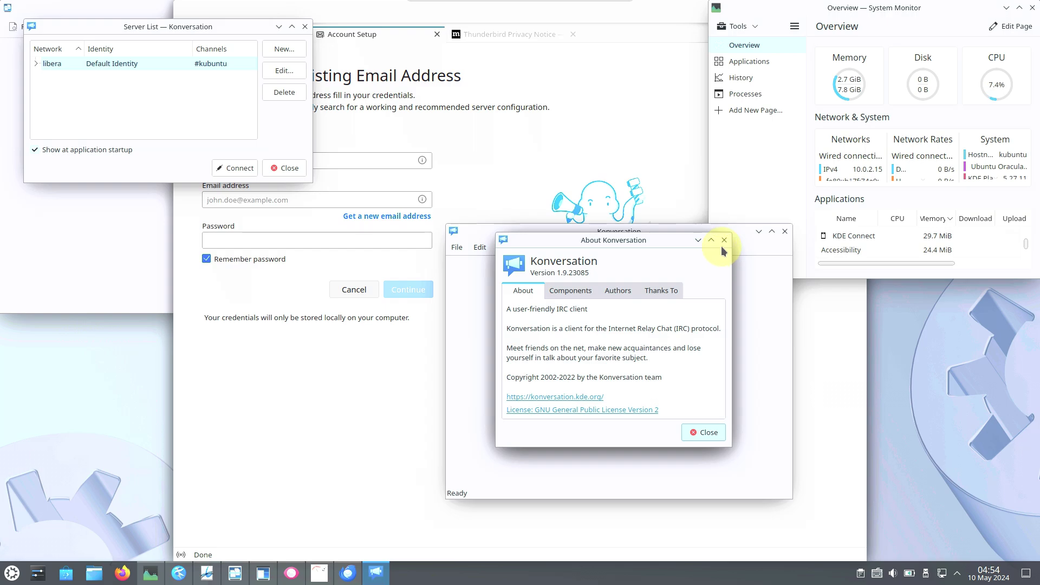
click(723, 241)
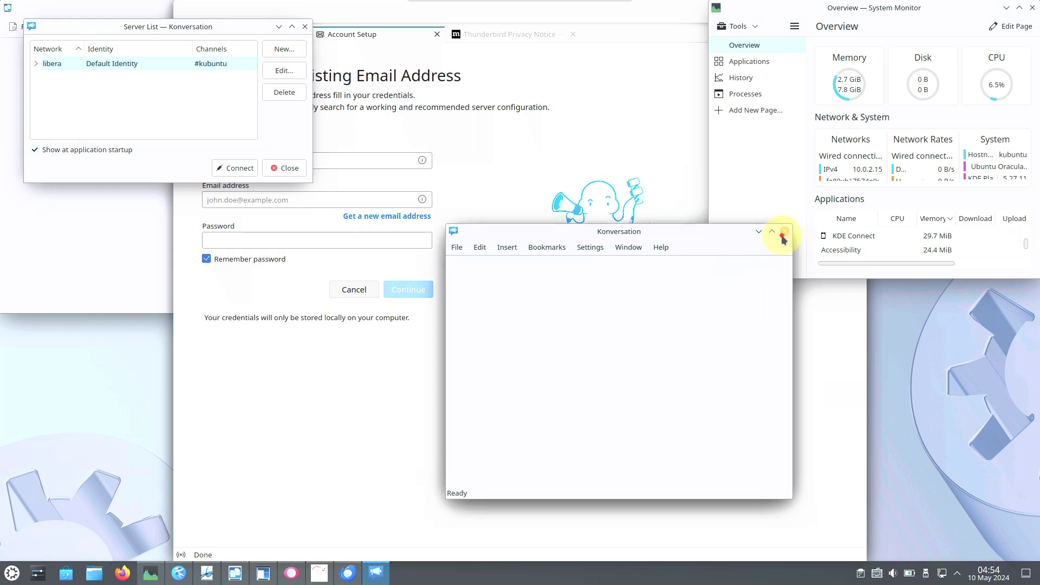
click(782, 235)
View the version information of the Thunderbird mail client, and close Thunderbird.
click(636, 120)
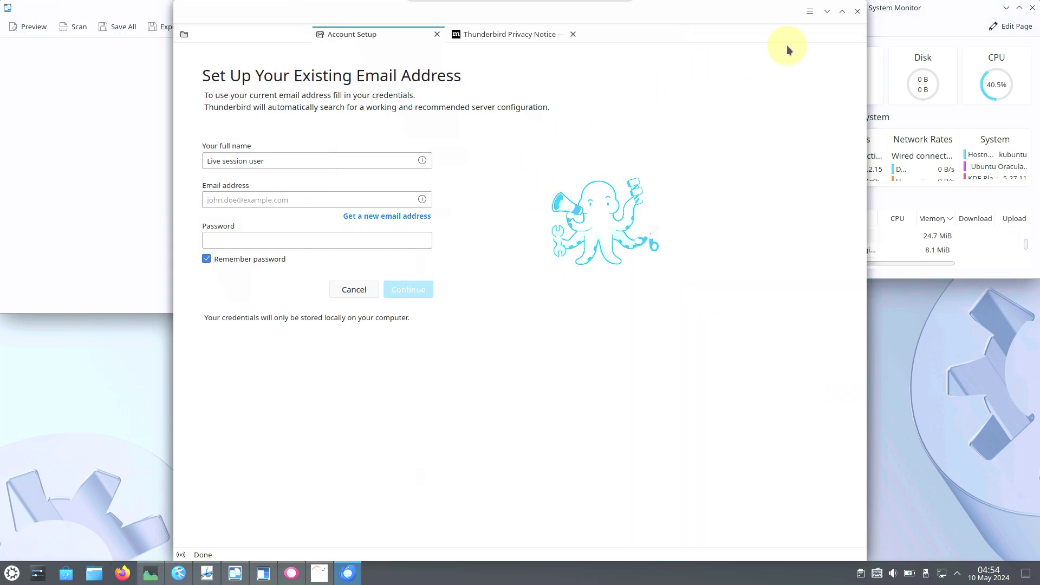
click(809, 11)
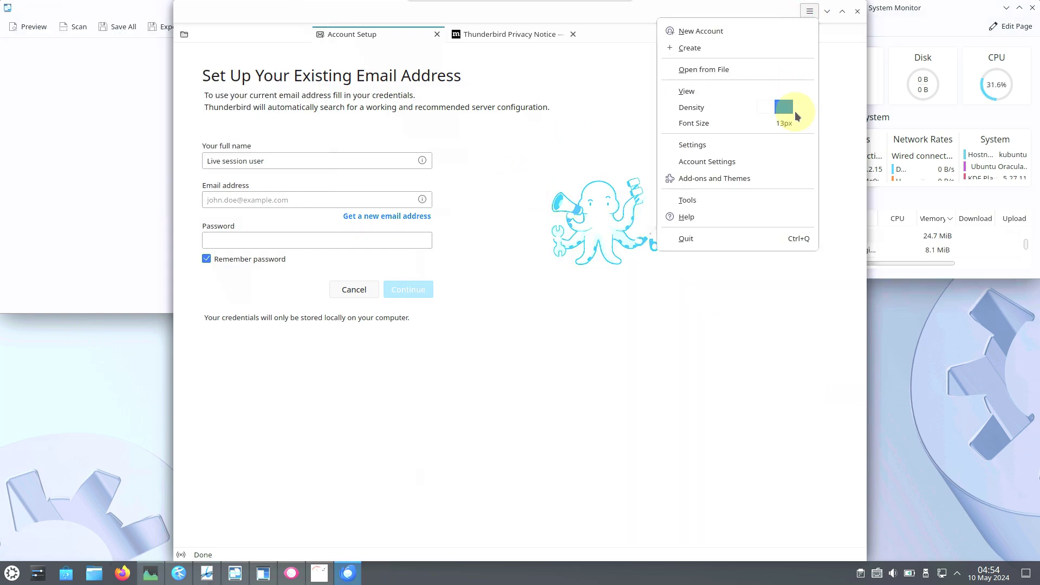
click(738, 212)
click(725, 199)
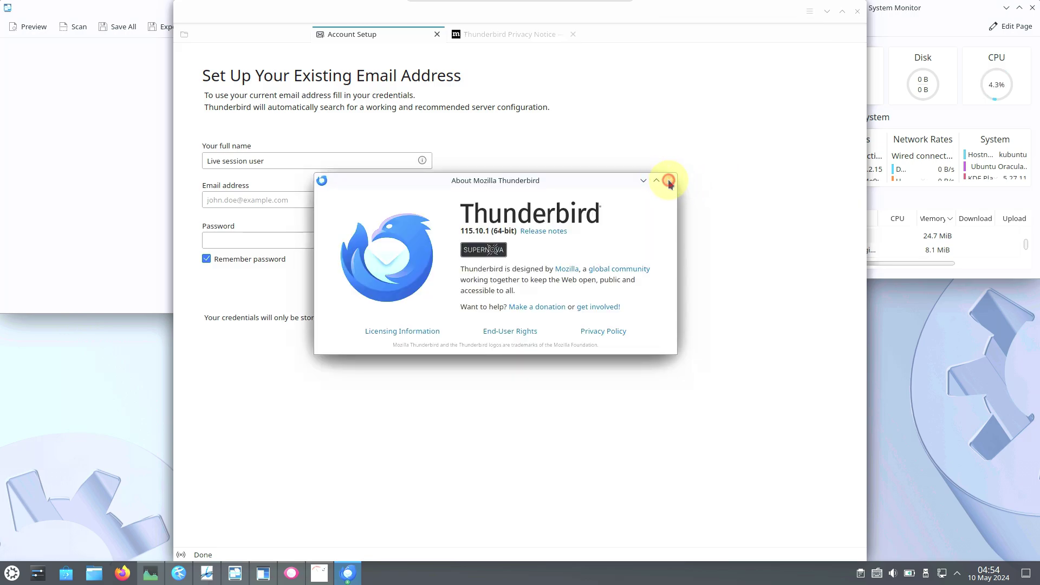
click(670, 181)
click(856, 12)
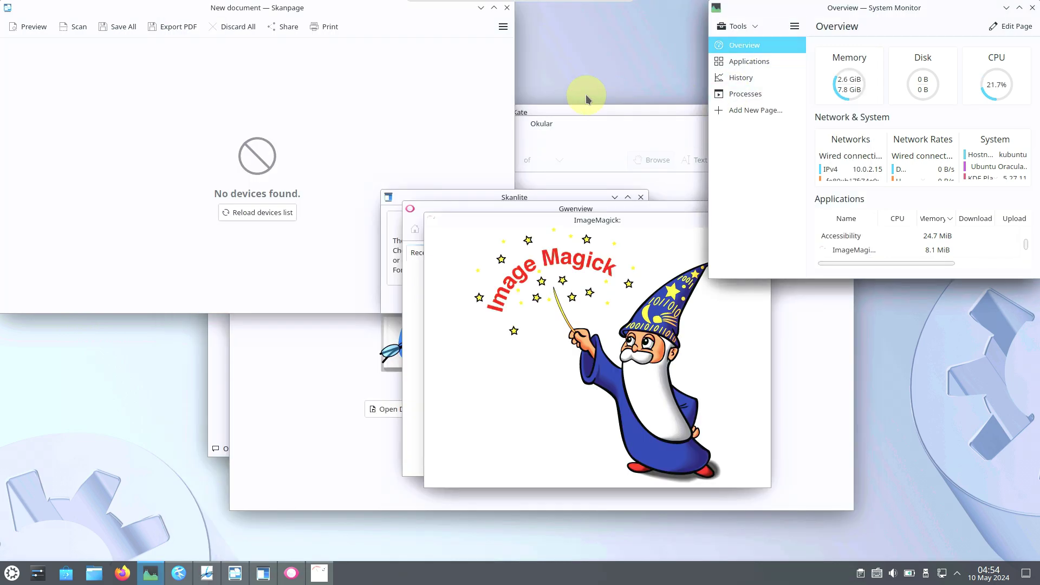
View the version information of ImageMagick, dismiss the notice, and close the ImageMagick window.
click(544, 224)
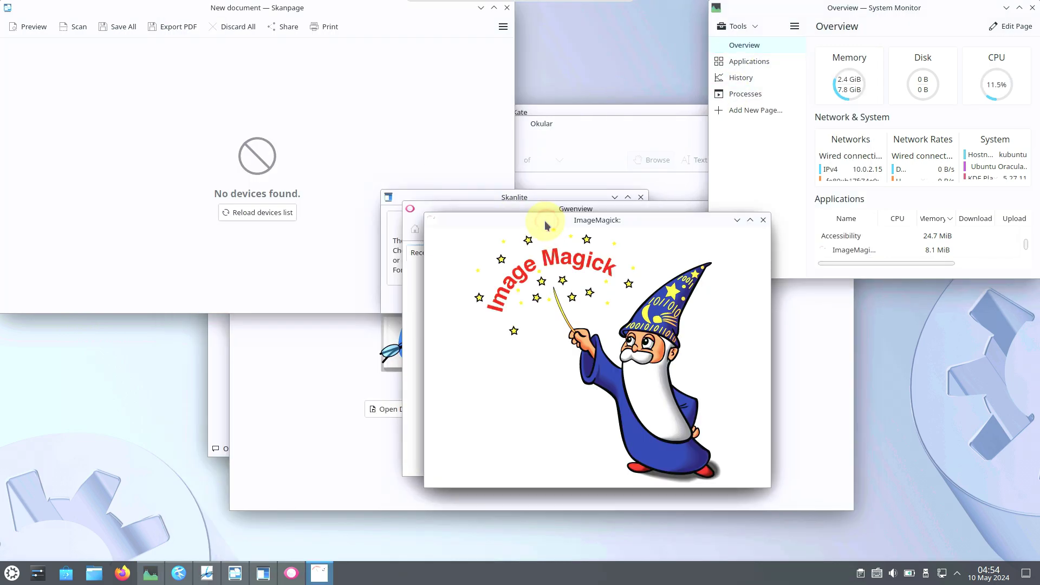
click(464, 256)
click(394, 454)
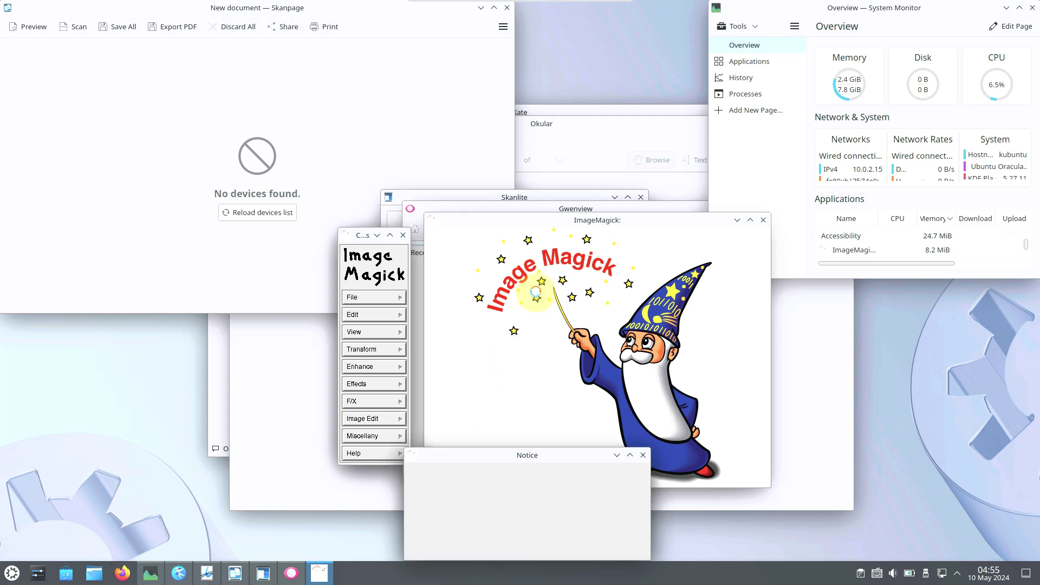
drag(546, 457, 498, 299)
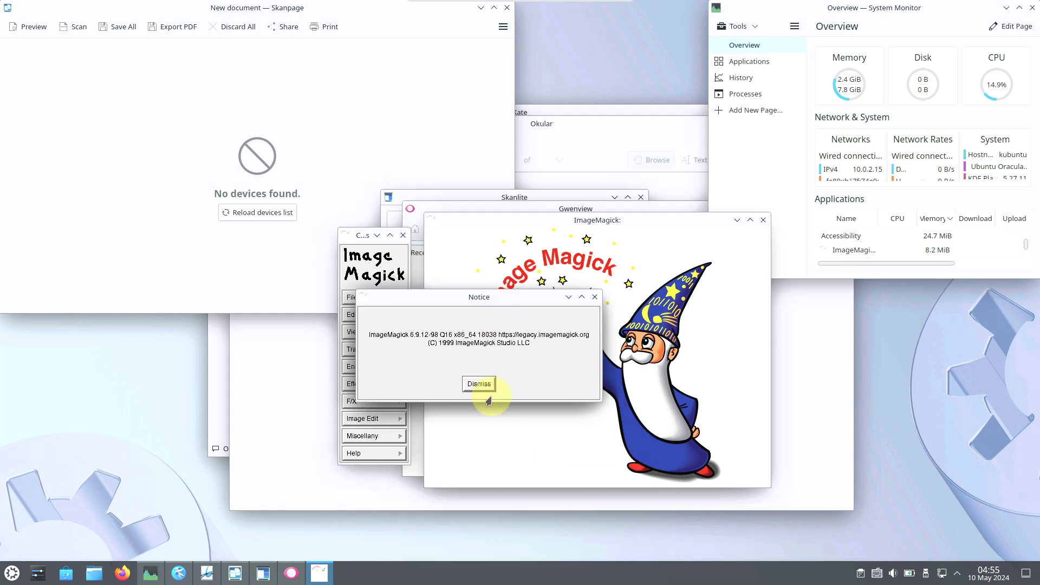
click(479, 384)
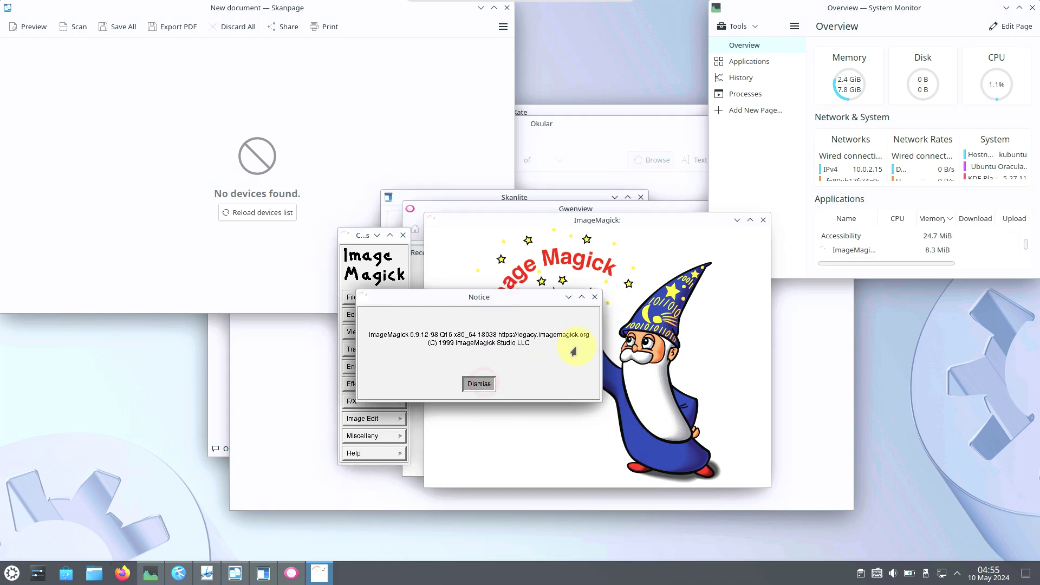
click(762, 221)
View the version information of the Gwenview image viewer, and close both Gwenview and the Skanlite scanner dialog.
drag(534, 219, 262, 136)
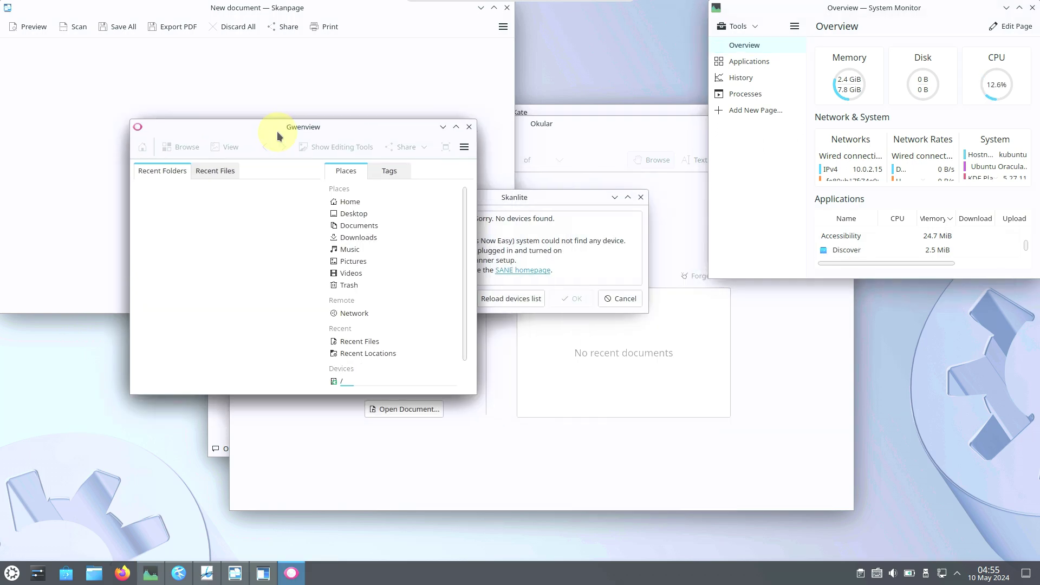
click(464, 146)
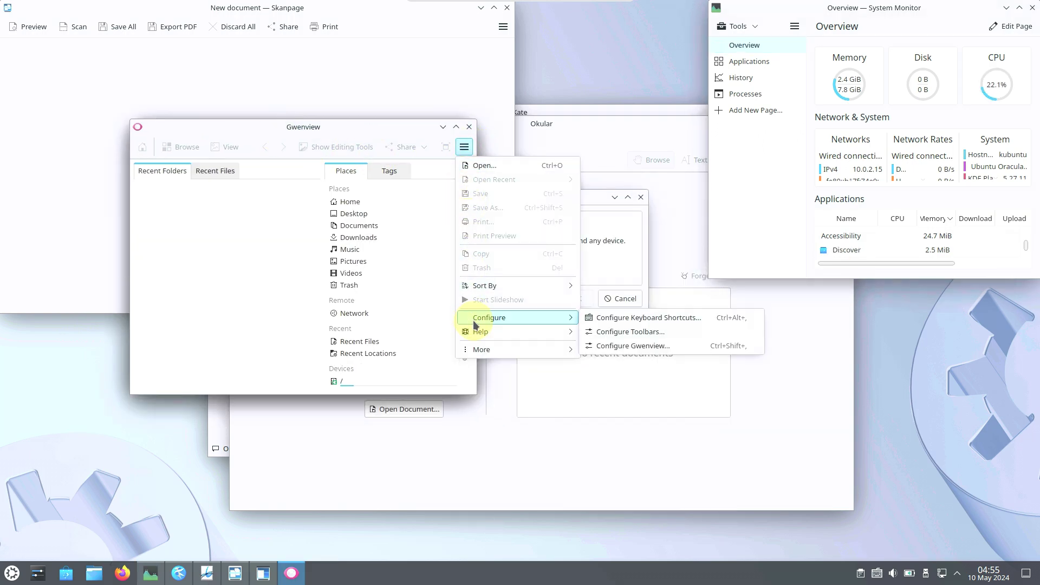
mouse_move(487, 332)
click(609, 413)
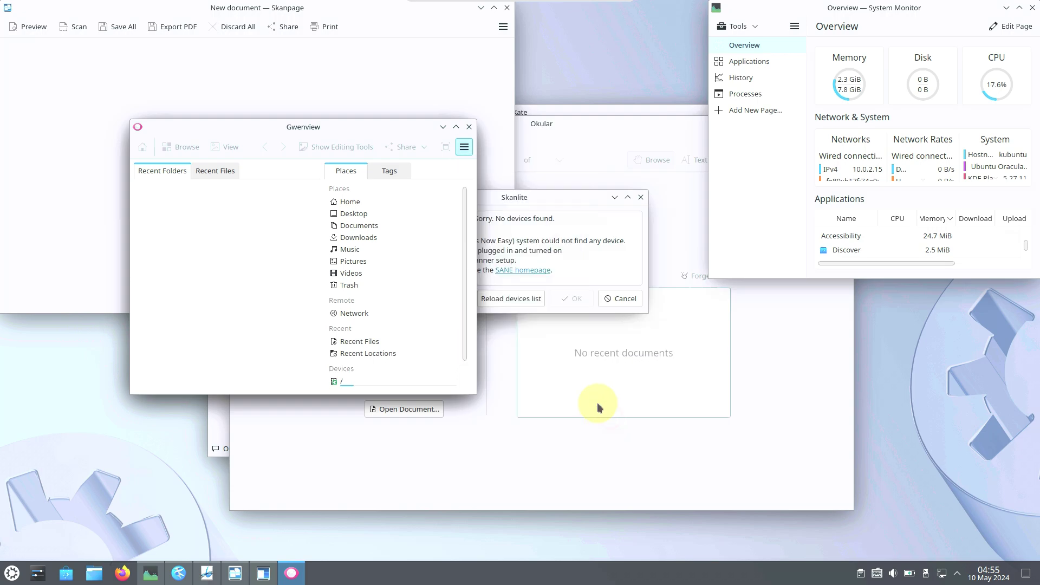
click(361, 299)
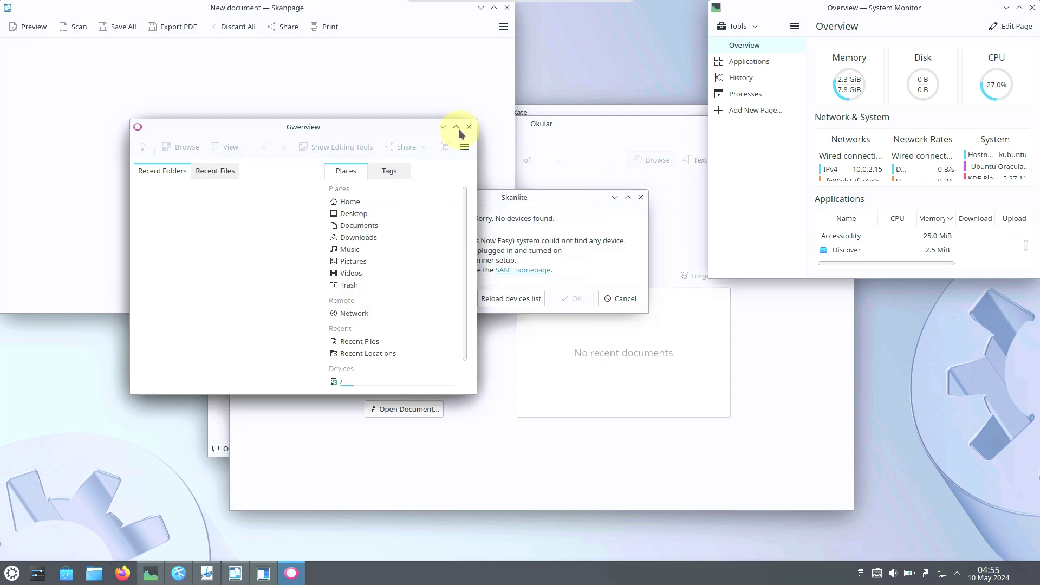
click(468, 126)
click(621, 299)
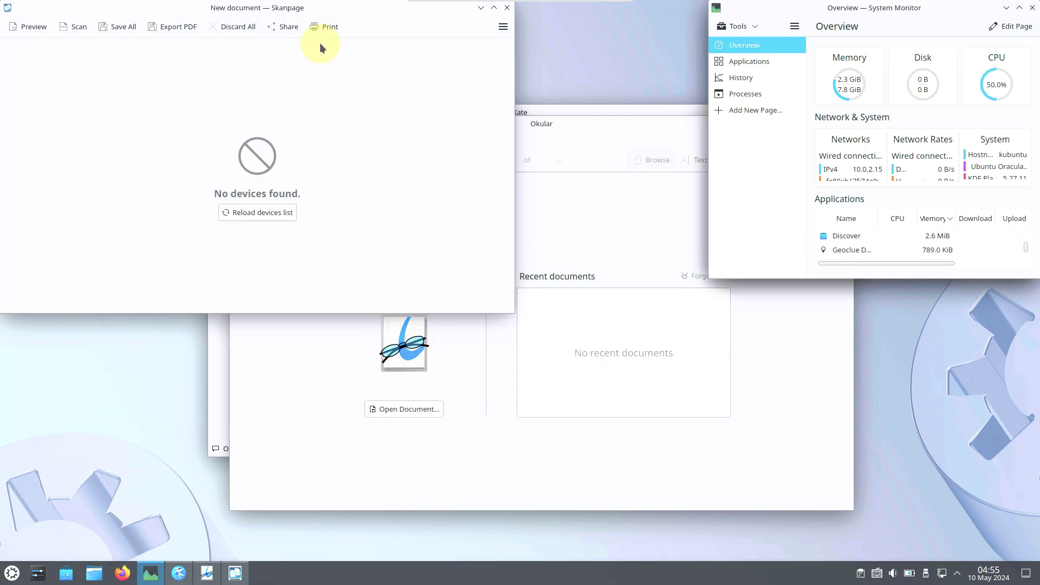
View the version information of the Skanpage scanning application, and close Skanpage.
click(503, 26)
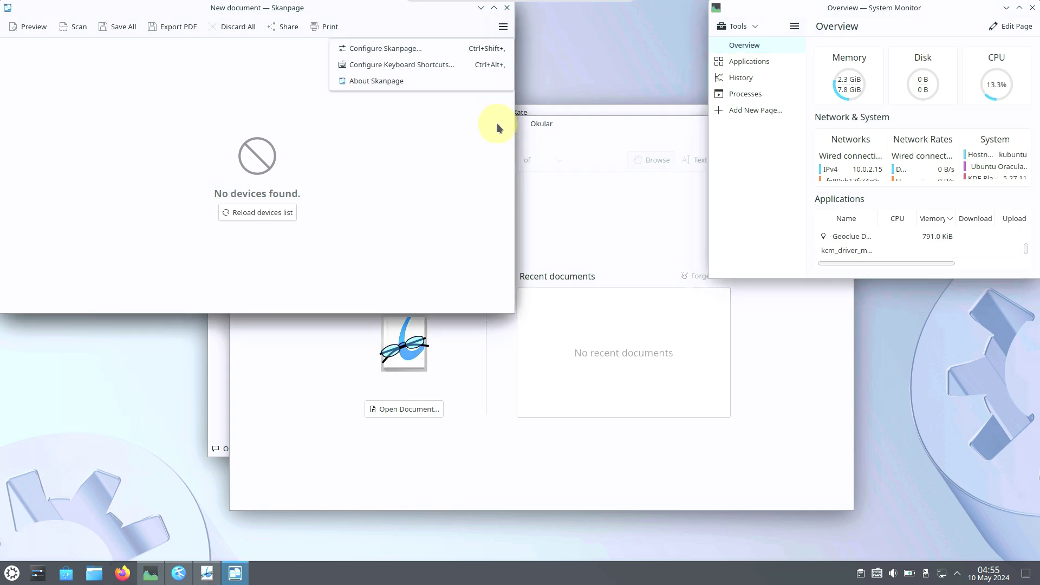
click(433, 81)
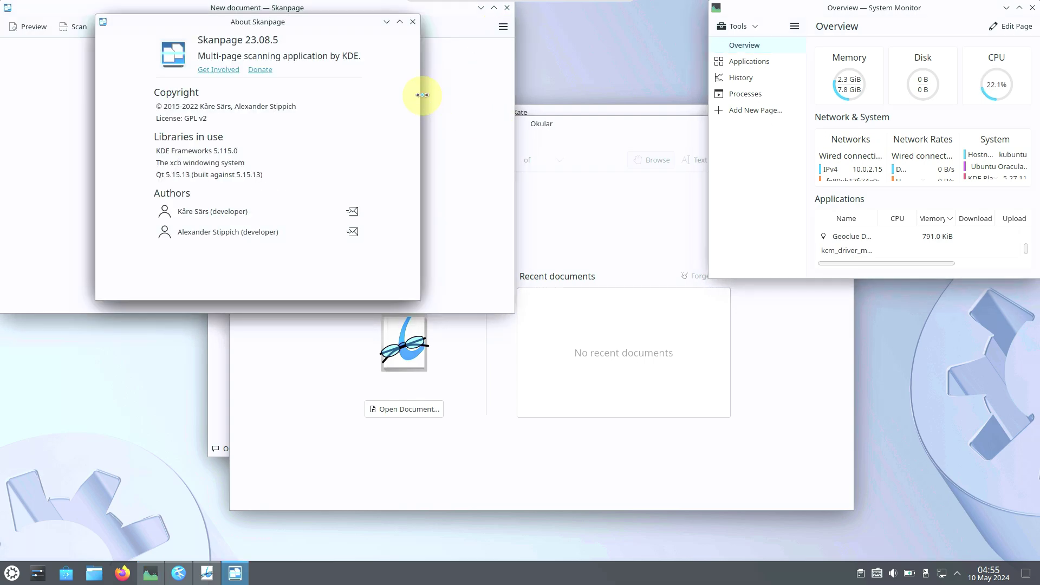
click(414, 22)
click(507, 8)
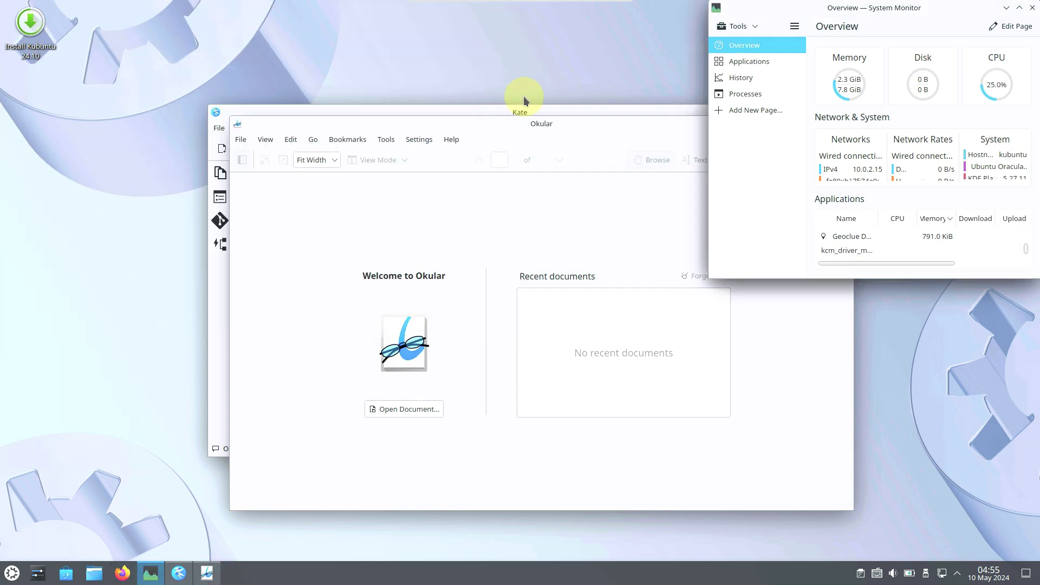
View the version information of the Okular document viewer and the Kate editor, closing each application after its check.
click(455, 147)
click(483, 254)
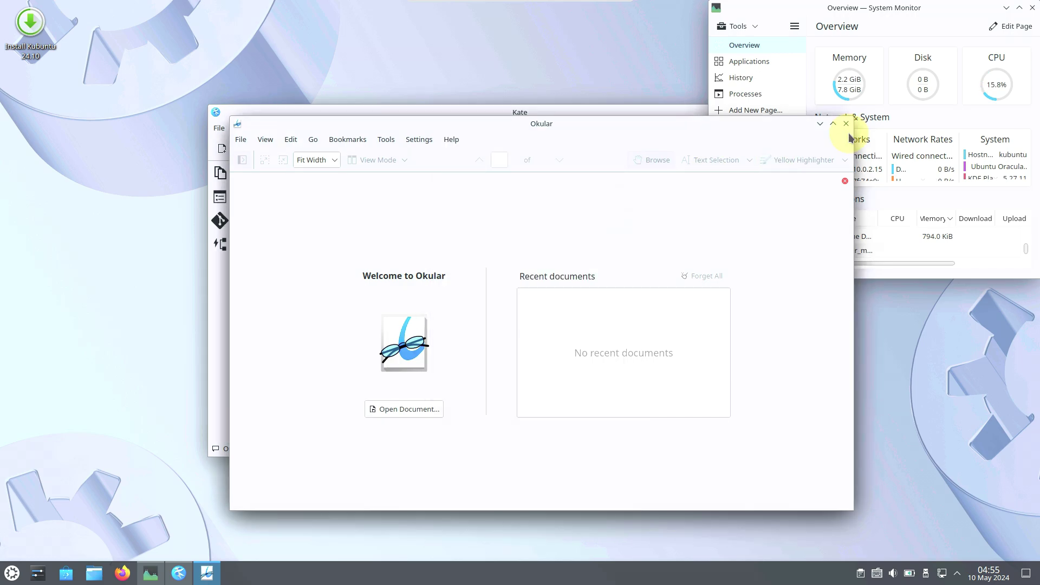
click(543, 127)
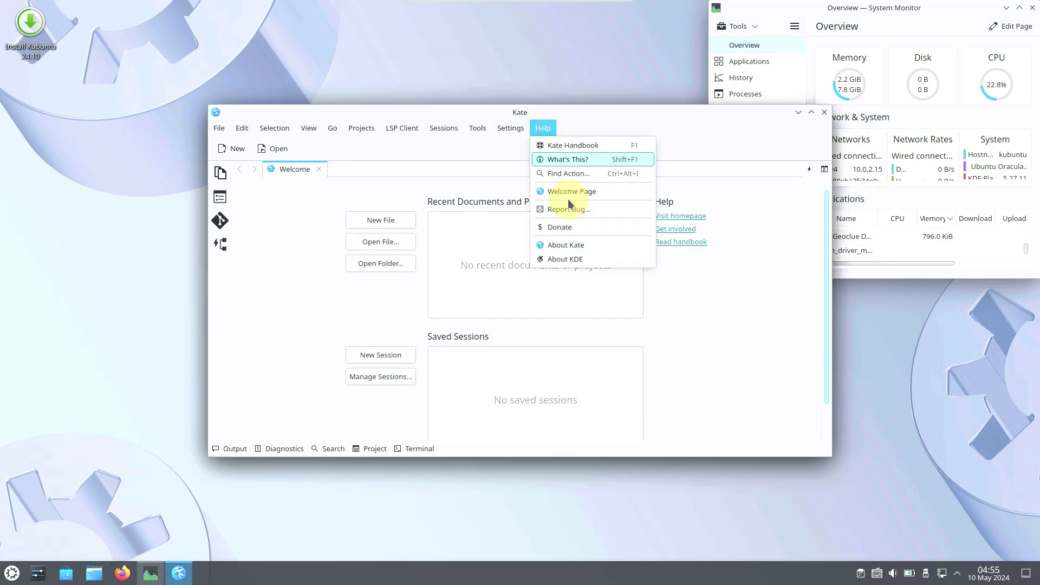
click(582, 242)
click(656, 81)
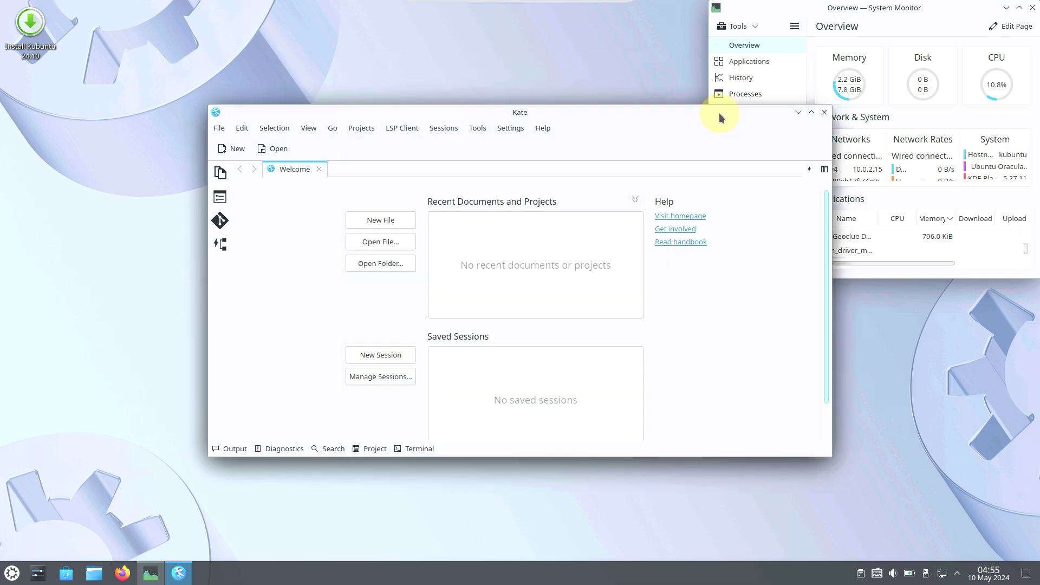
click(823, 115)
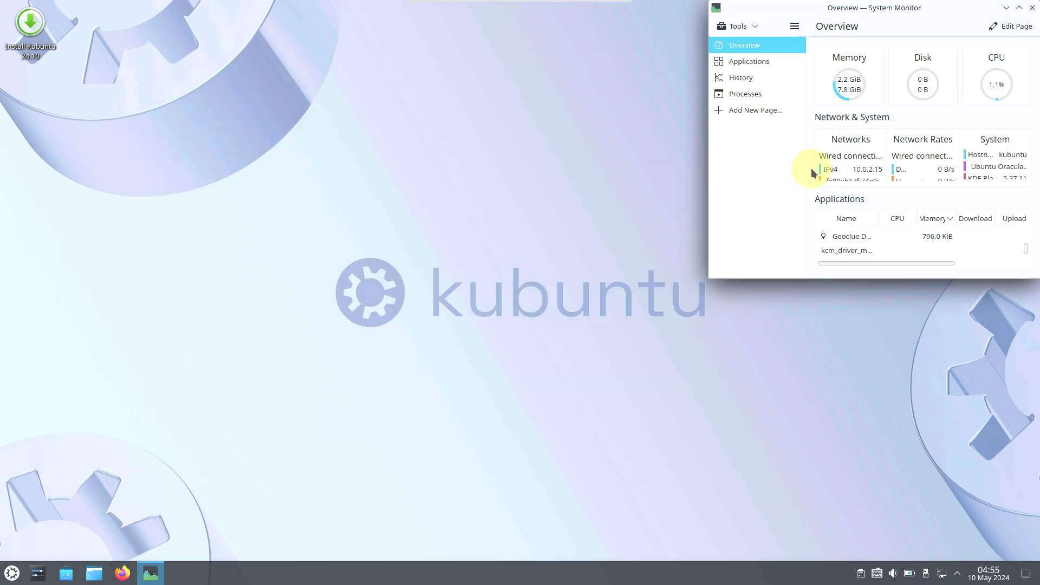
Maximize System Monitor to review its overview, applications, history and processes pages, and close it.
click(1021, 9)
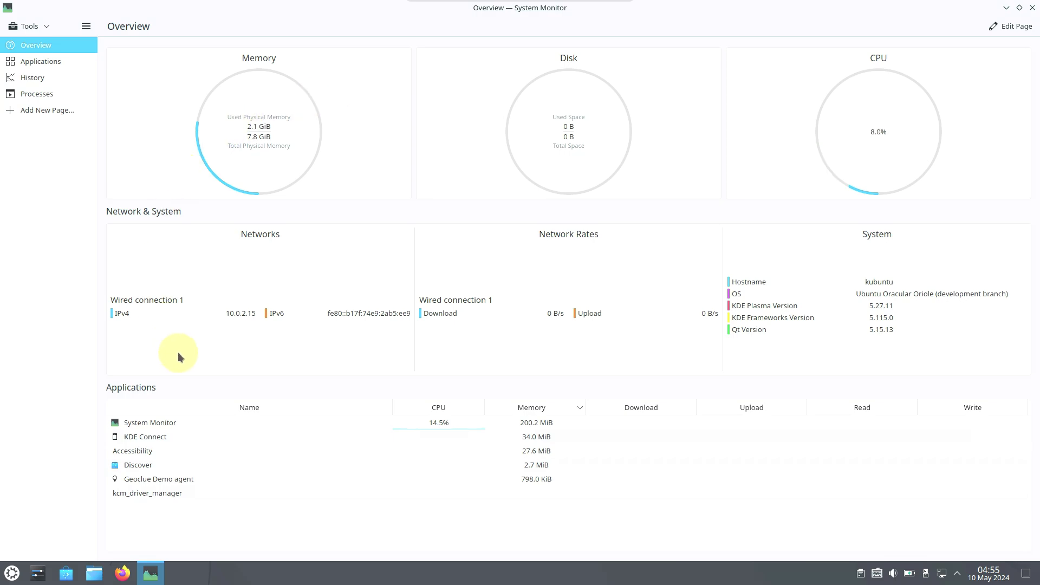
click(68, 66)
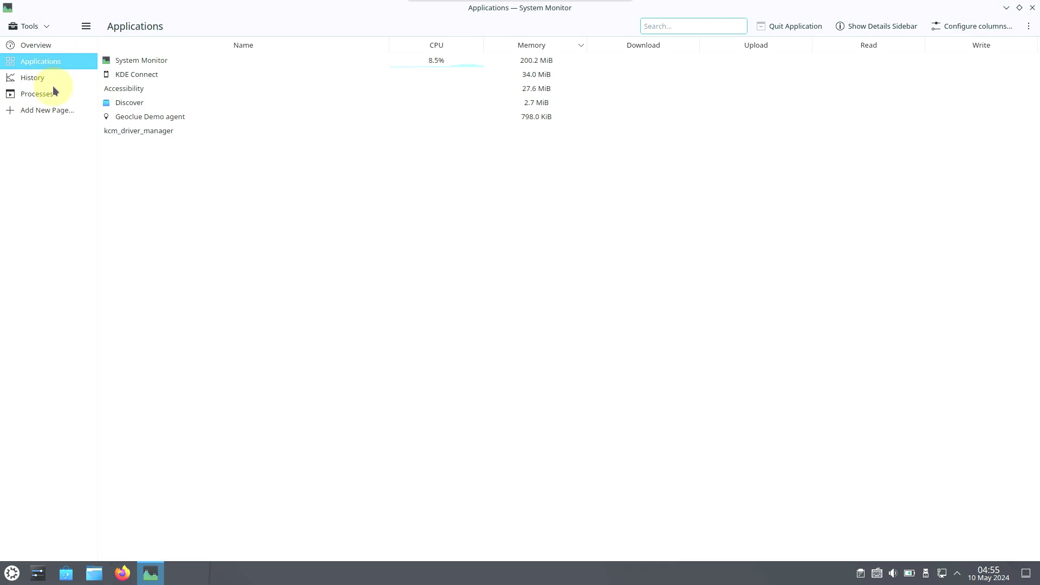
click(52, 82)
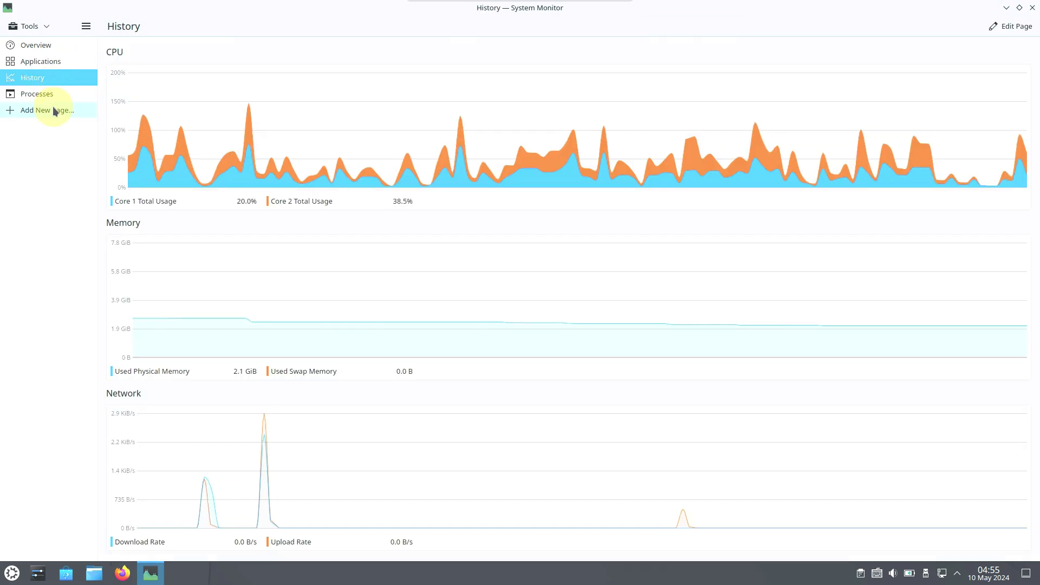
click(46, 95)
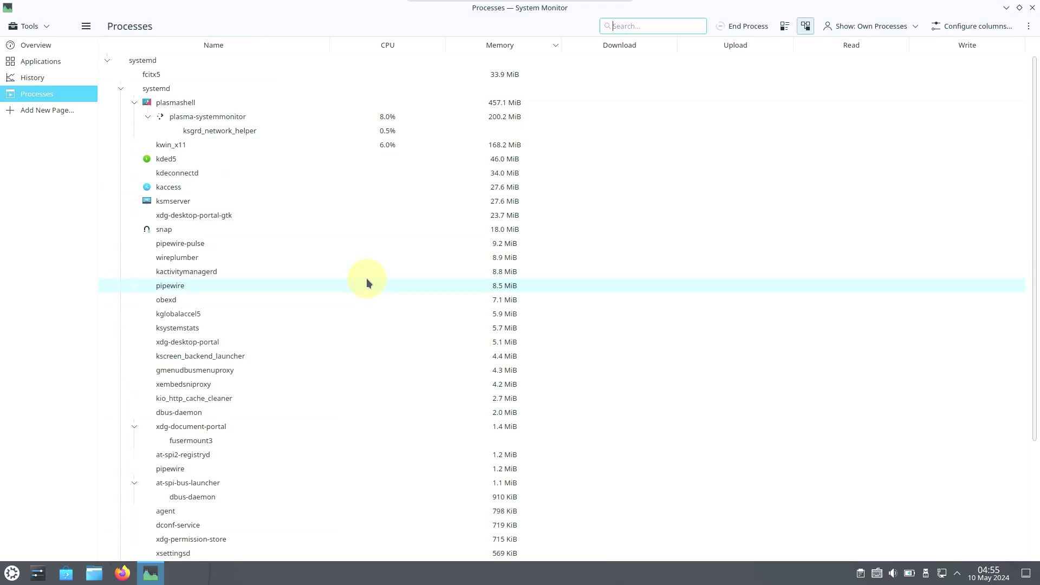
scroll(366, 282, down, 3)
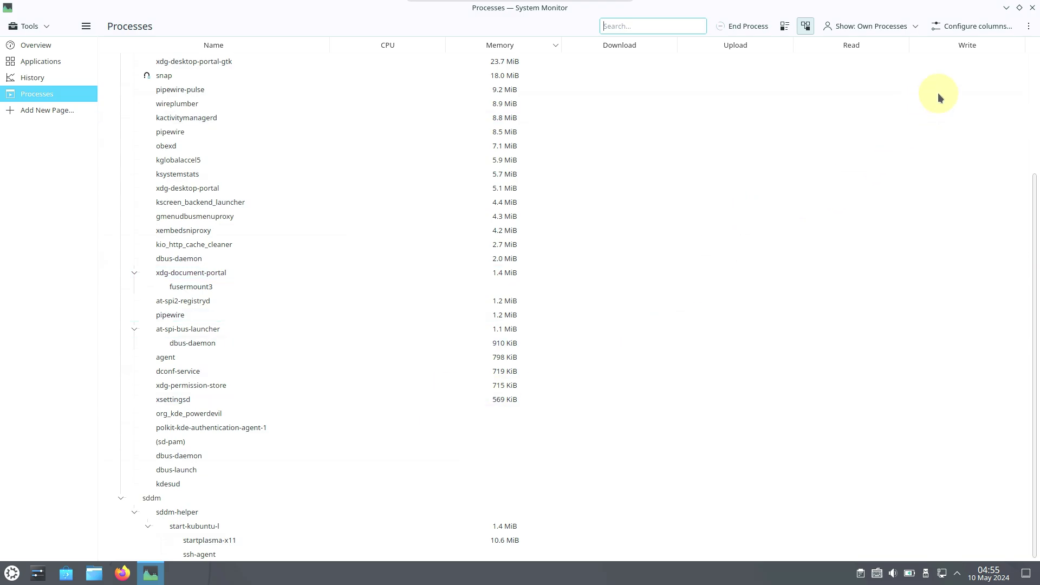
click(1032, 12)
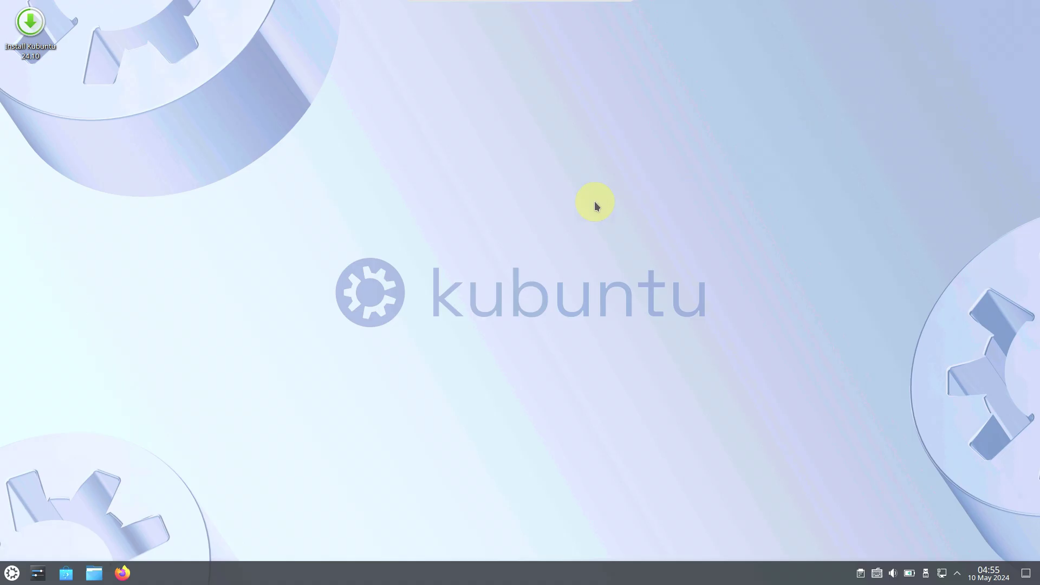
Log out of the Kubuntu live session and confirm the logout.
click(12, 573)
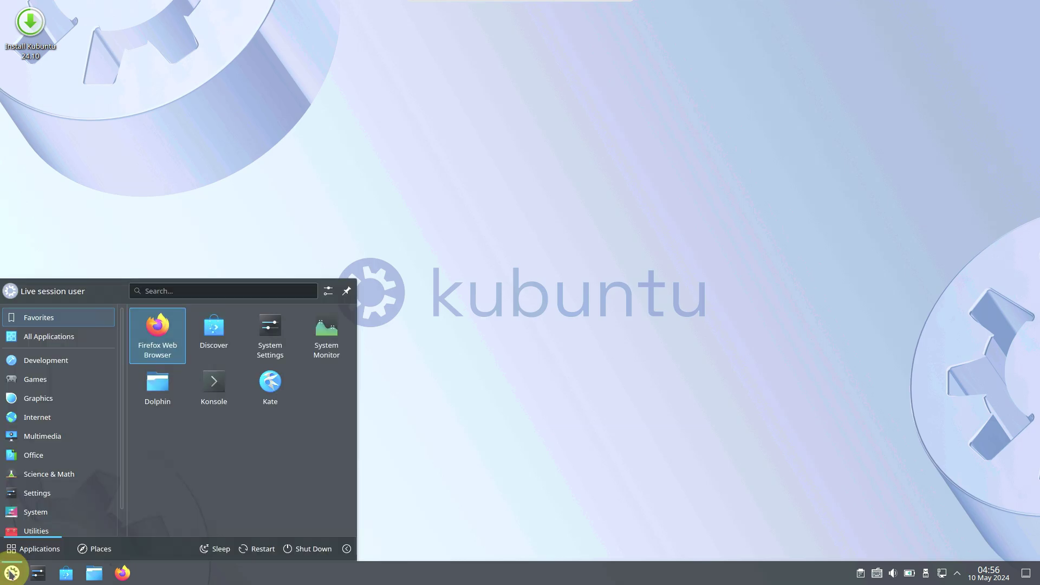
click(347, 549)
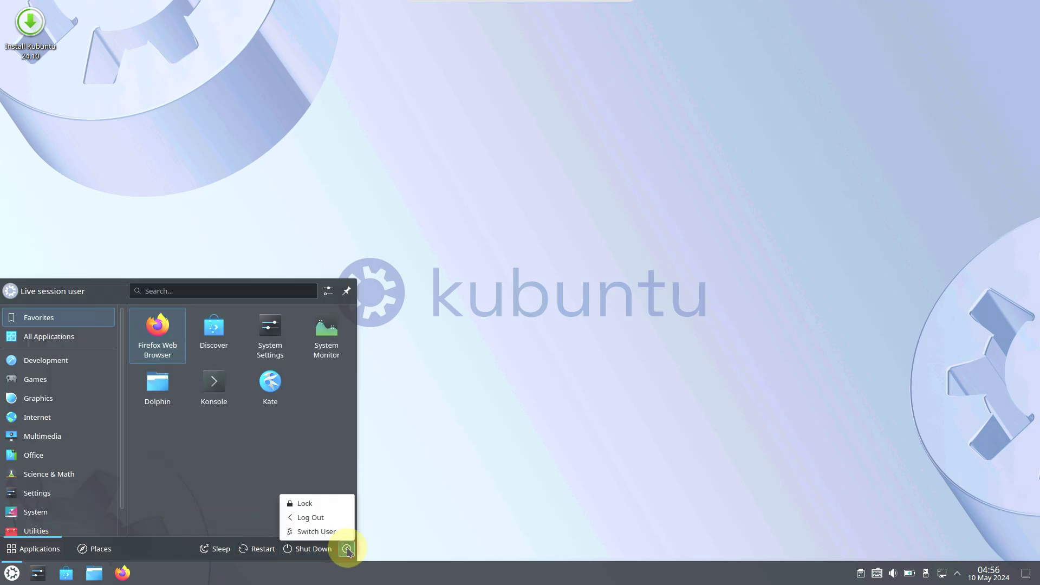
click(339, 516)
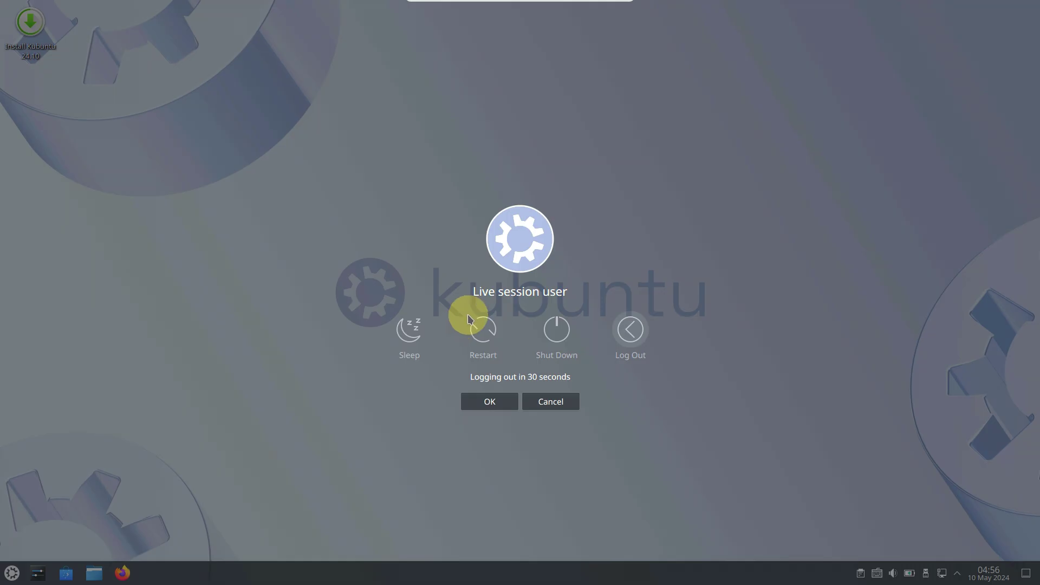
click(633, 342)
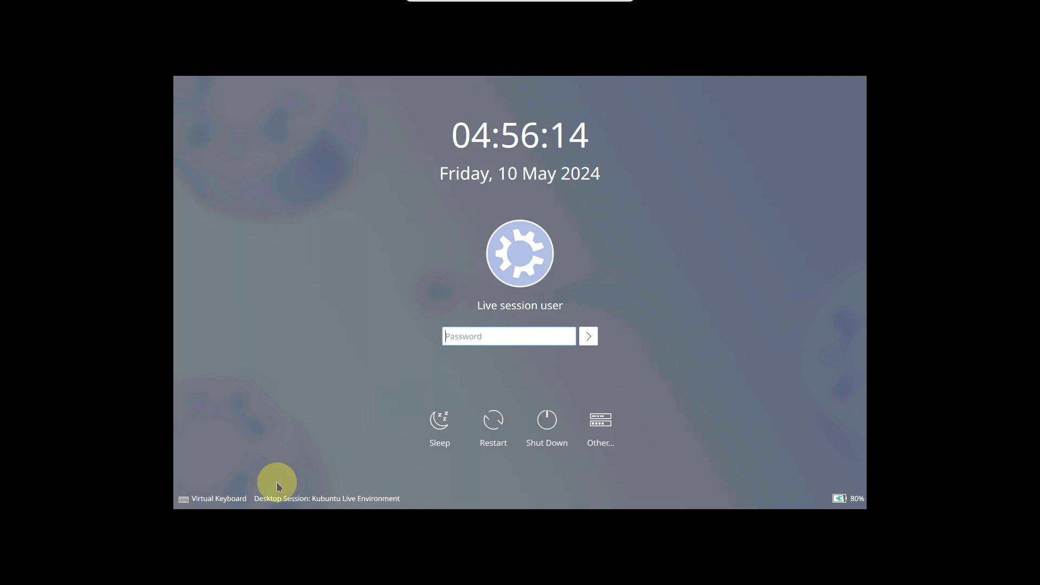
Check the virtual keyboard and the desktop session choices on the login screen.
click(239, 501)
click(326, 493)
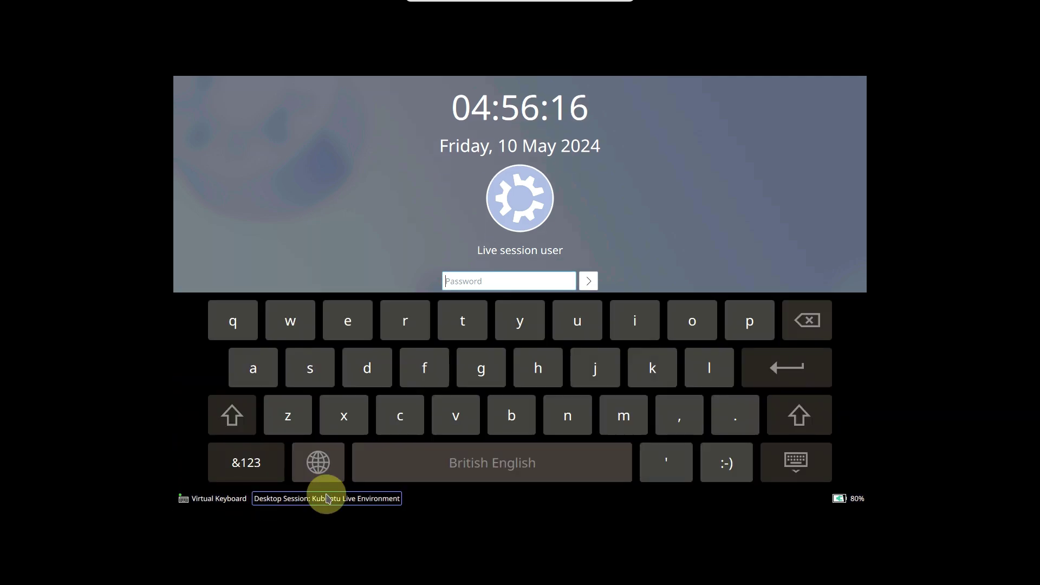
click(340, 436)
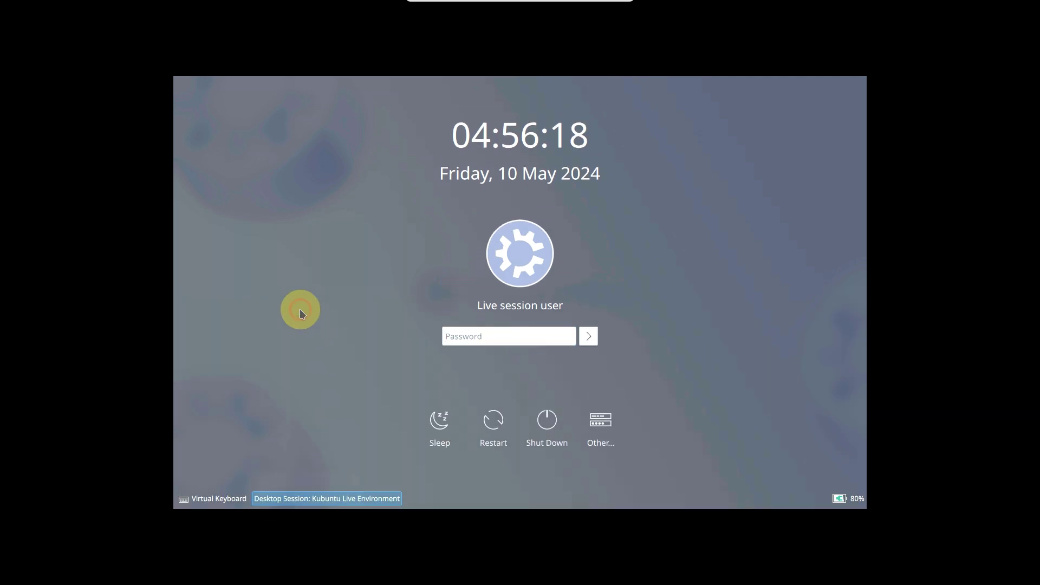
Shut down the live system from the login screen.
click(540, 435)
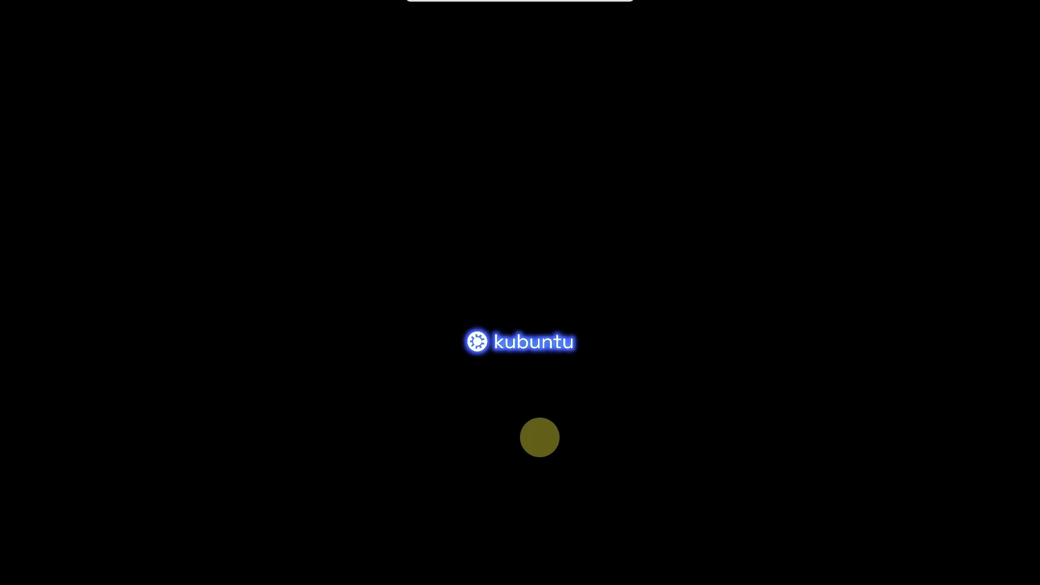
key(Return)
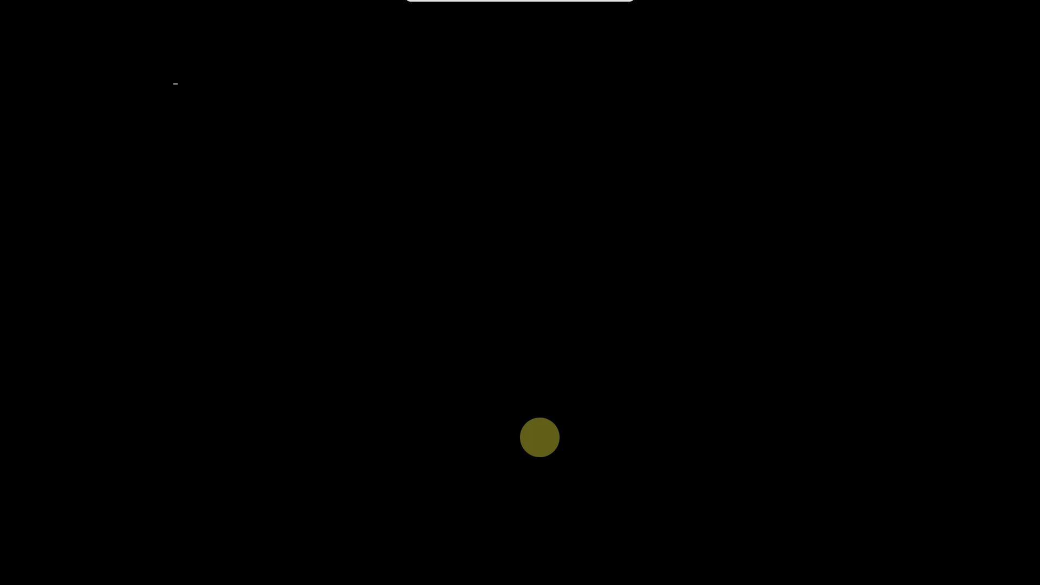